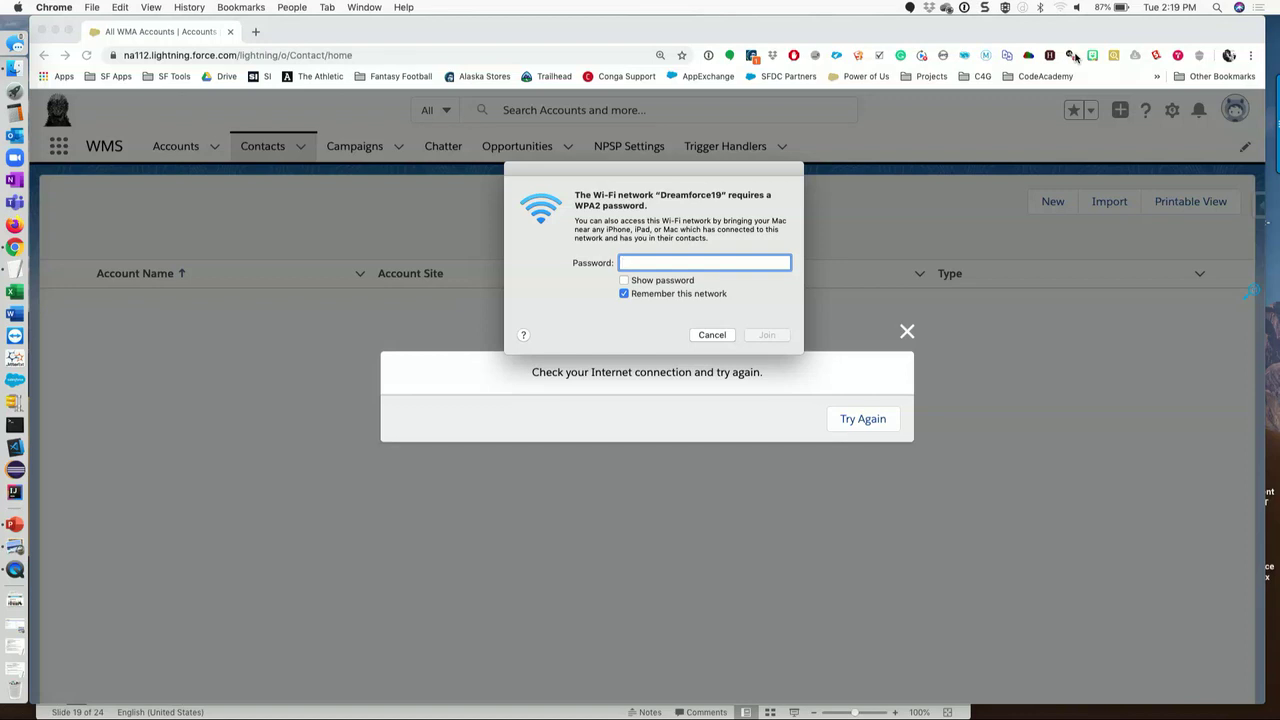
# - Rejoin the Wi-Fi network with its password and retry loading the Salesforce Contacts page
pyautogui.write('*************')
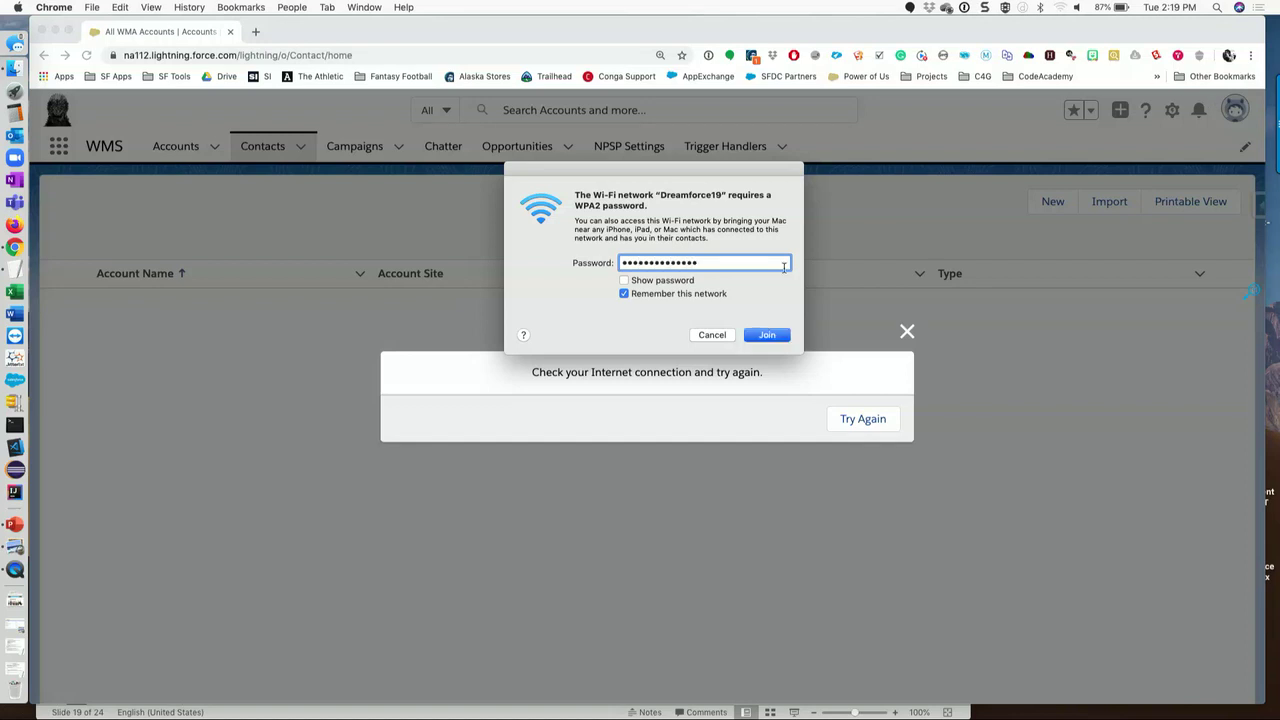
pyautogui.click(771, 334)
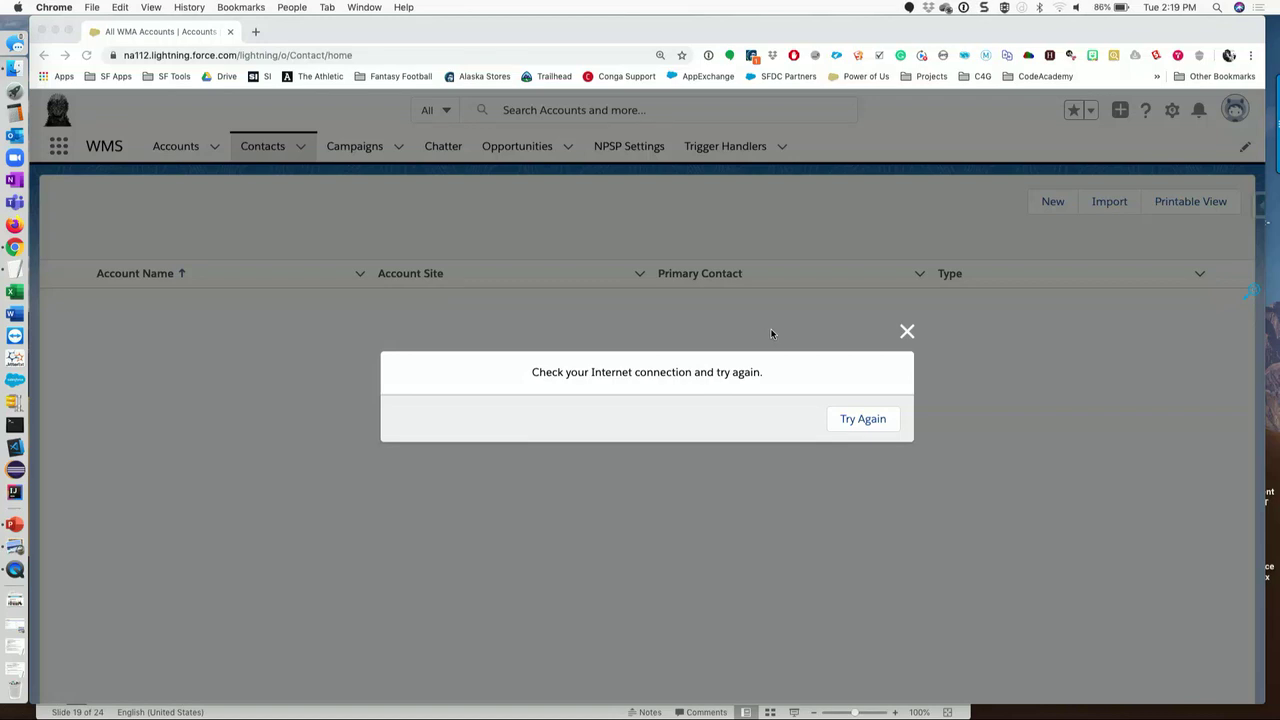
pyautogui.click(862, 419)
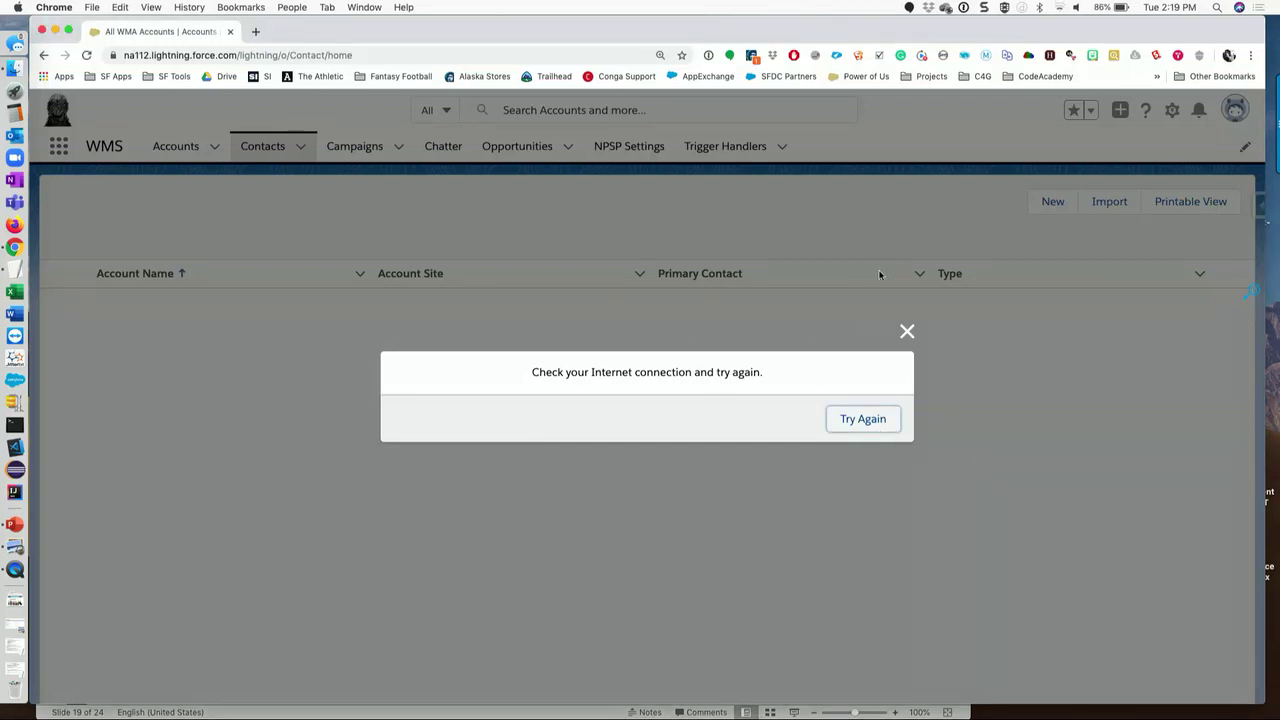
pyautogui.click(906, 331)
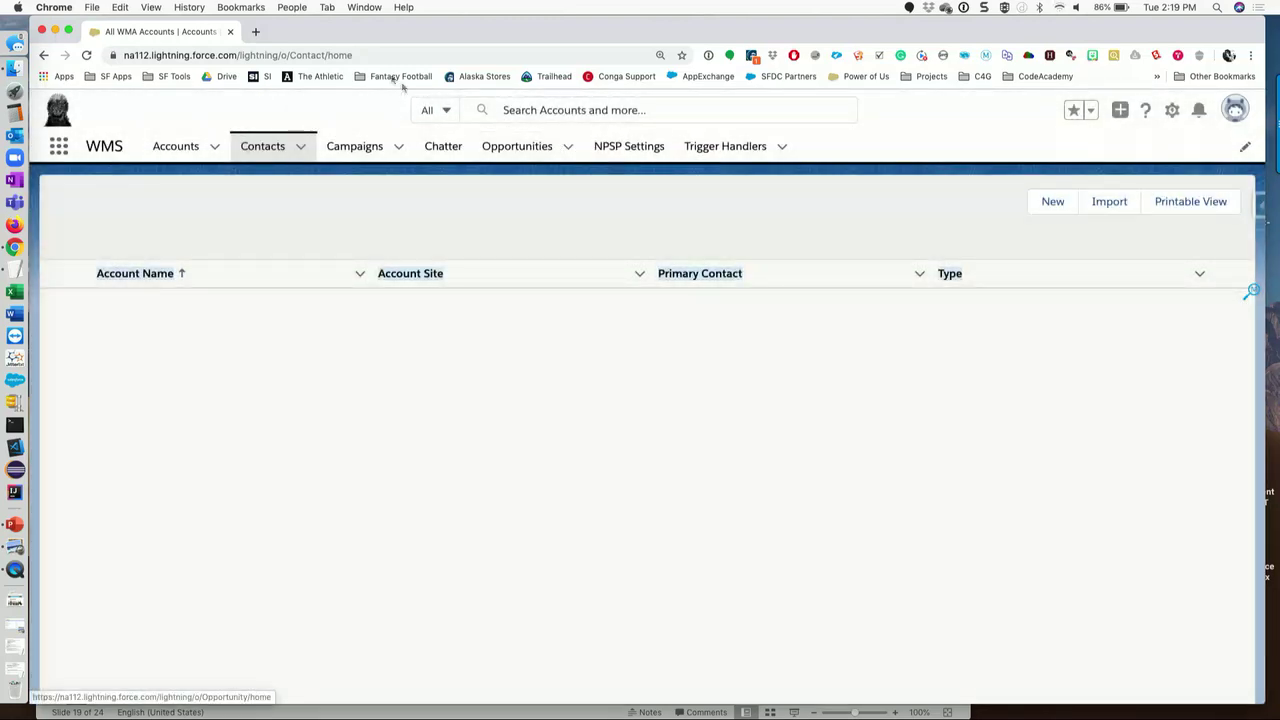
pyautogui.click(264, 146)
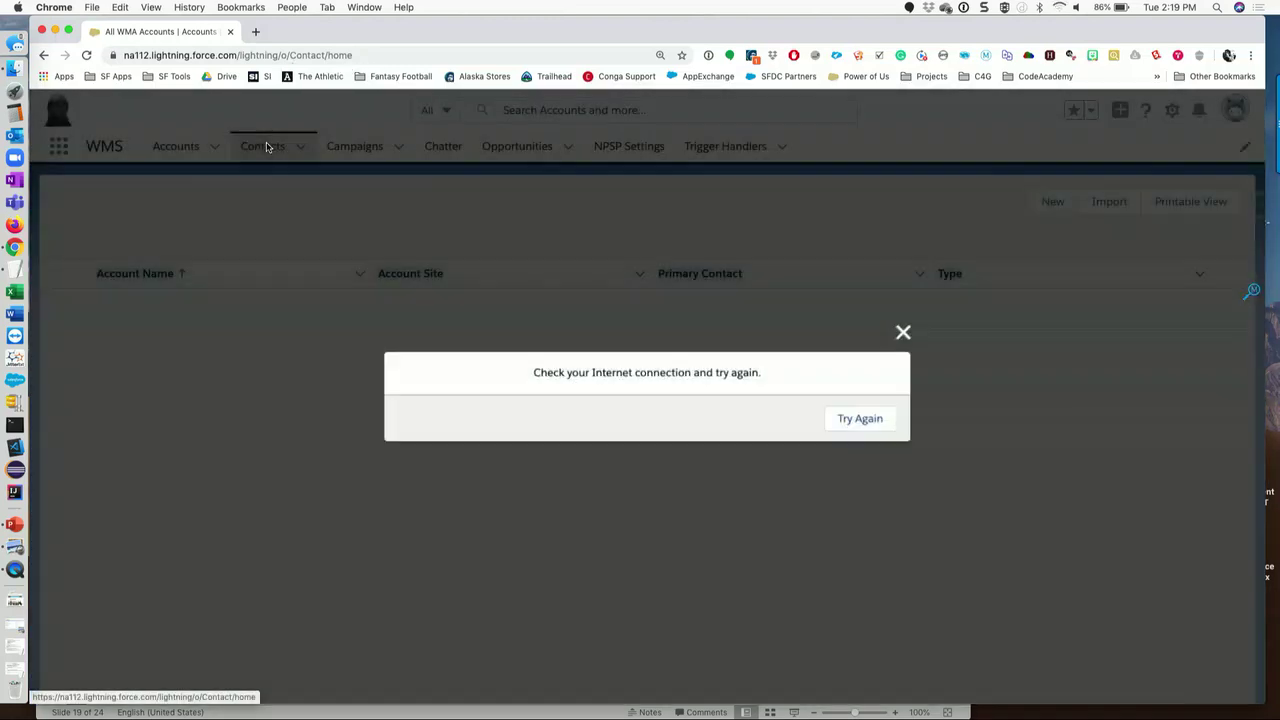
pyautogui.click(876, 425)
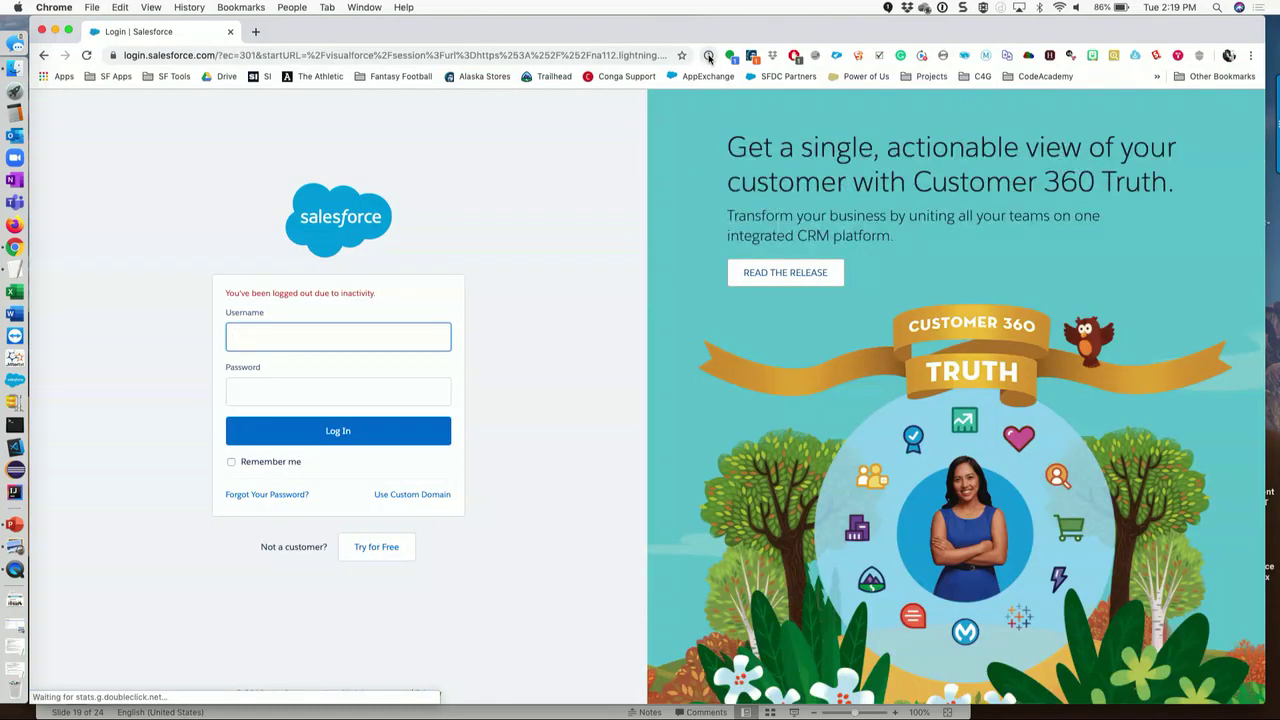
# - Find the GOT Dev Org entry in 1Password and copy its password
pyautogui.click(709, 56)
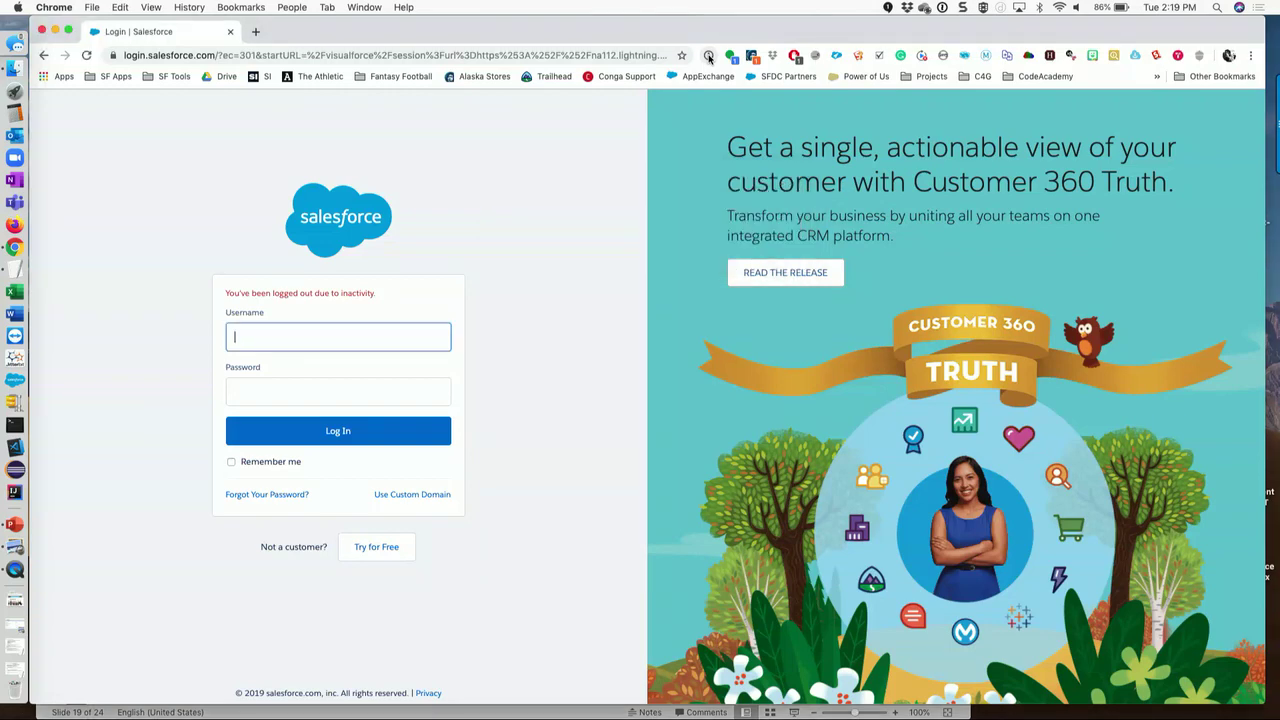
pyautogui.write('web')
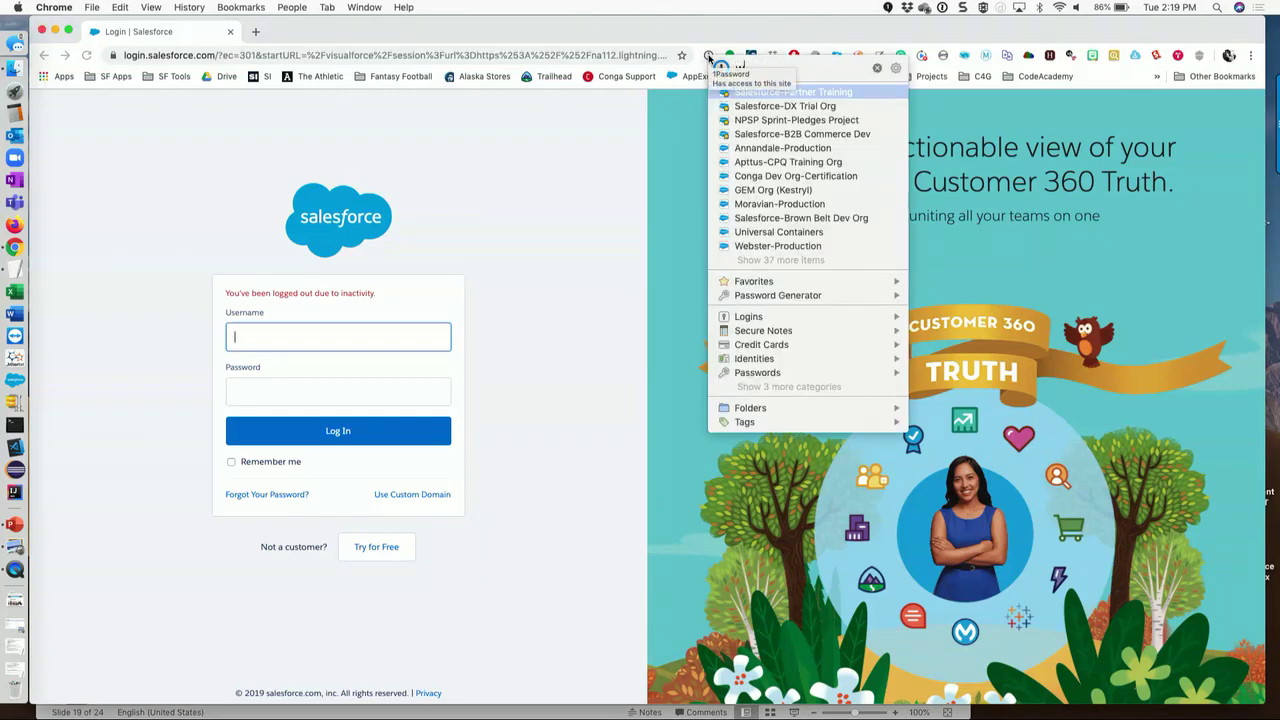
pyautogui.write('dev')
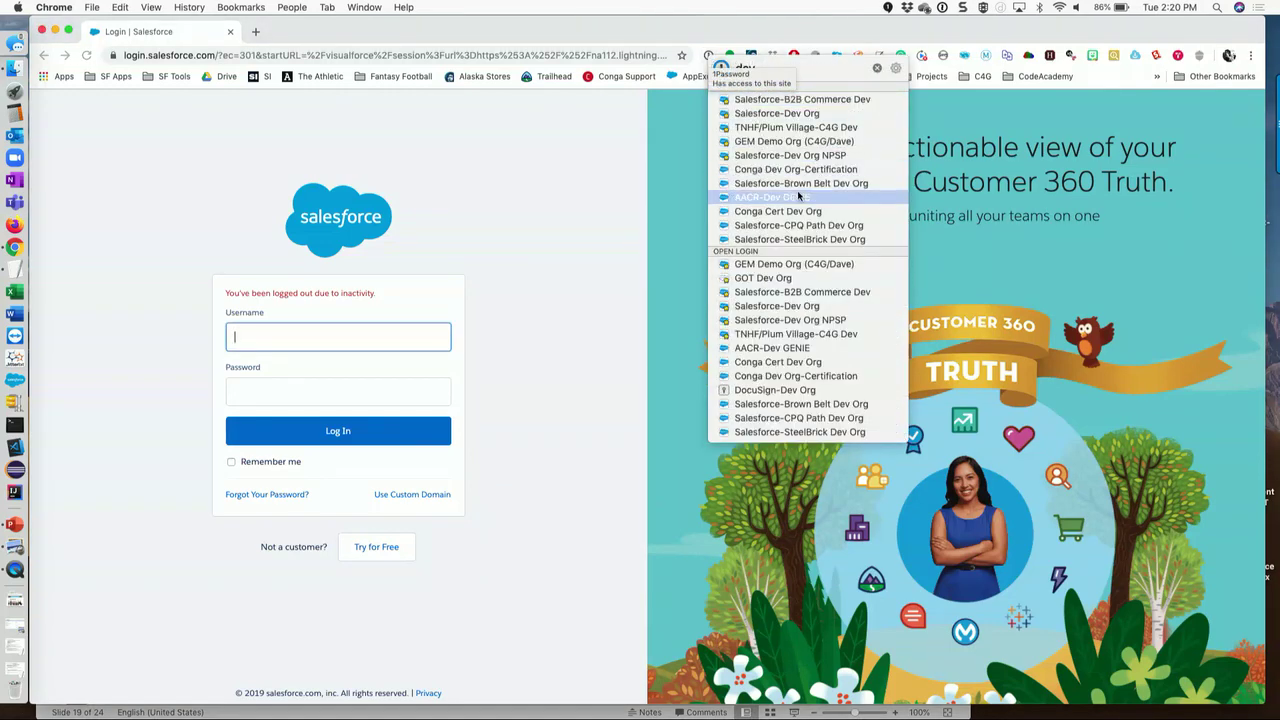
pyautogui.press('BackSpace')
pyautogui.press('BackSpace')
pyautogui.press('BackSpace')
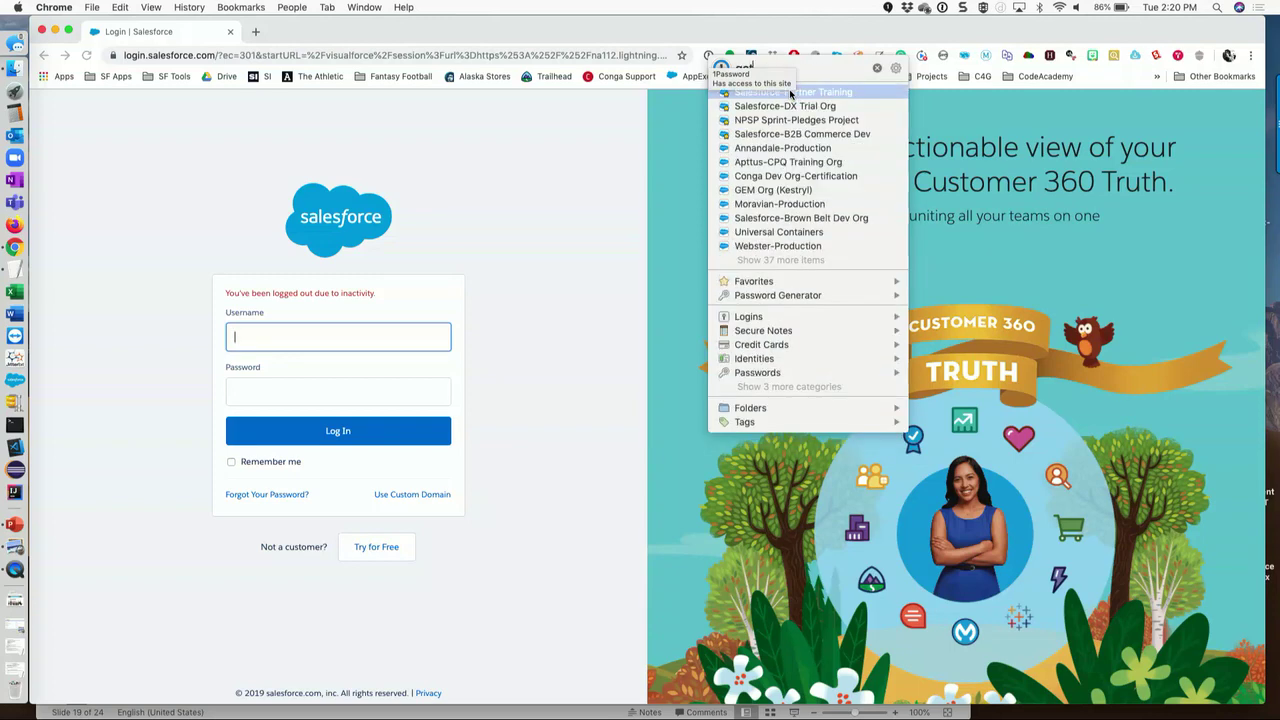
pyautogui.moveTo(790, 93)
pyautogui.write('t')
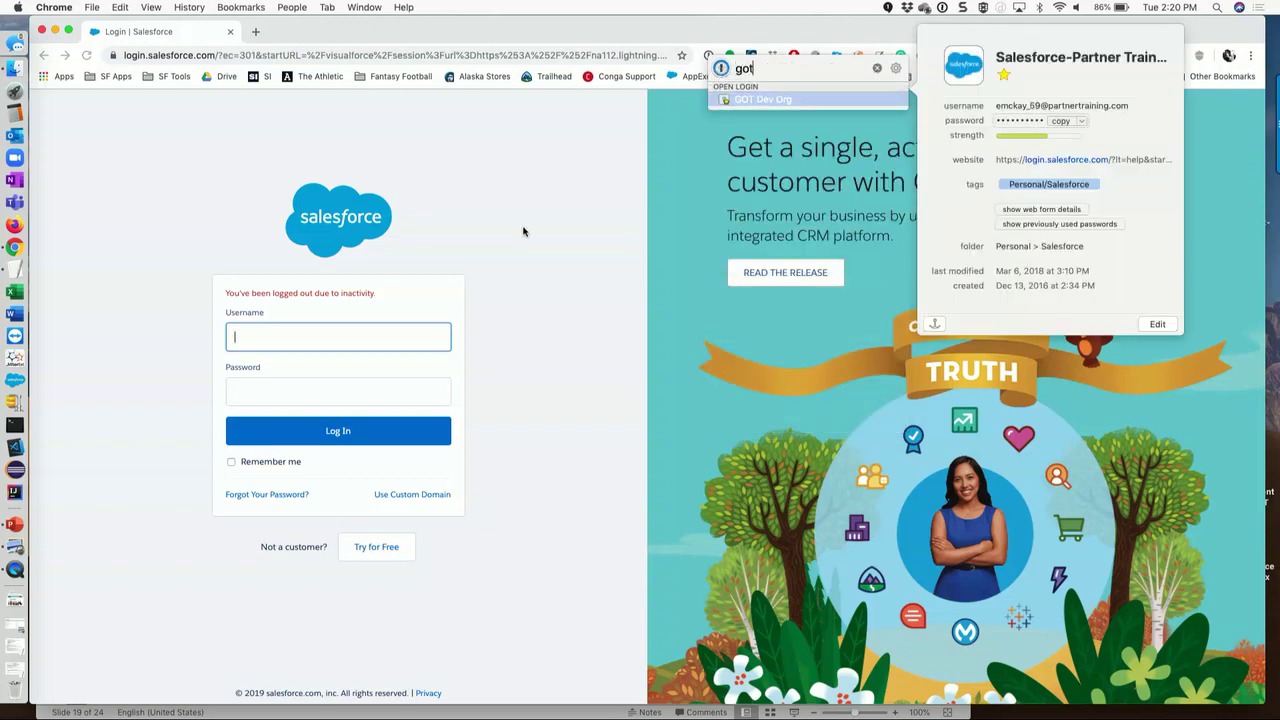
pyautogui.moveTo(760, 108)
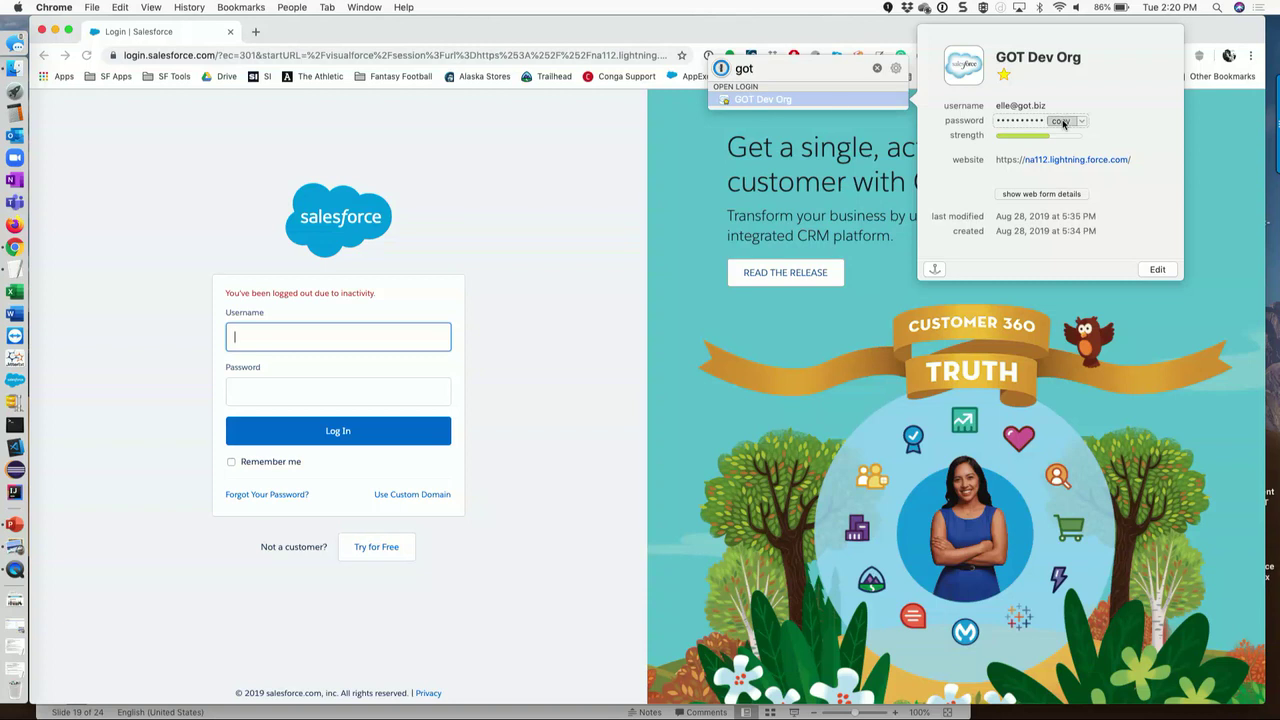
pyautogui.click(1062, 121)
# - Fill the login form with the saved username and copied password, and submit it
pyautogui.click(323, 341)
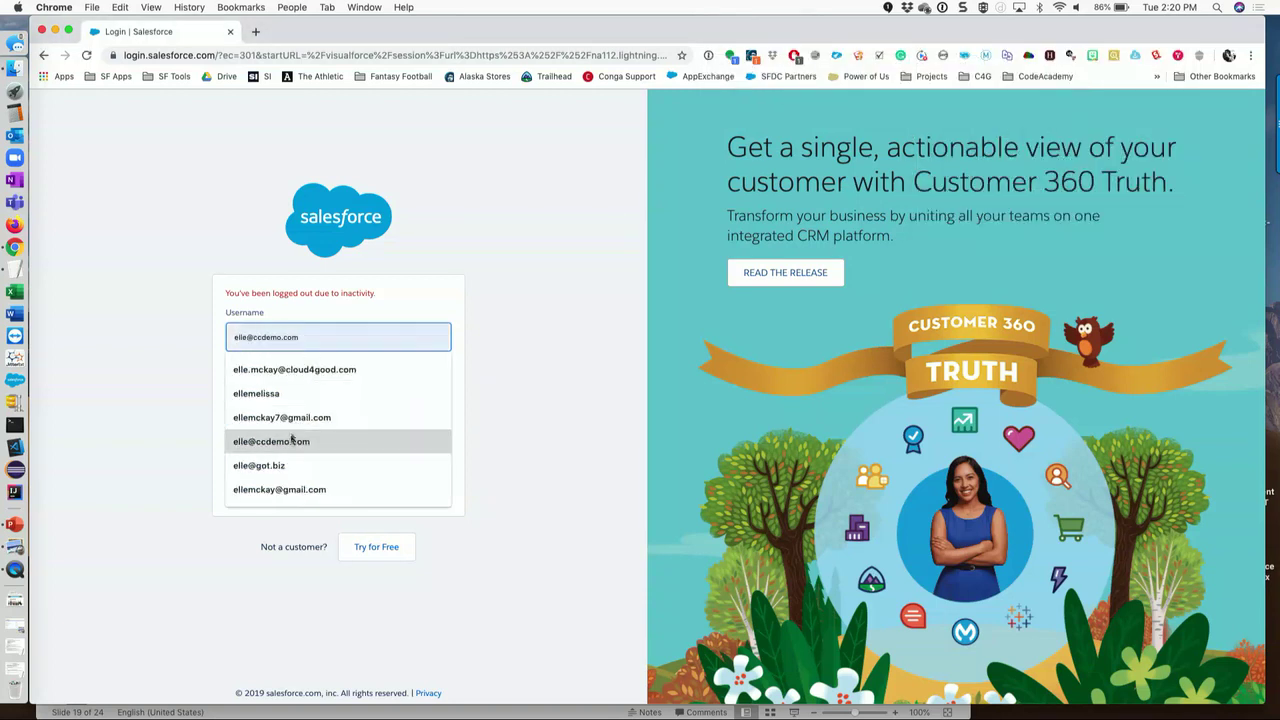
pyautogui.click(289, 463)
pyautogui.click(293, 393)
pyautogui.press('super+v')
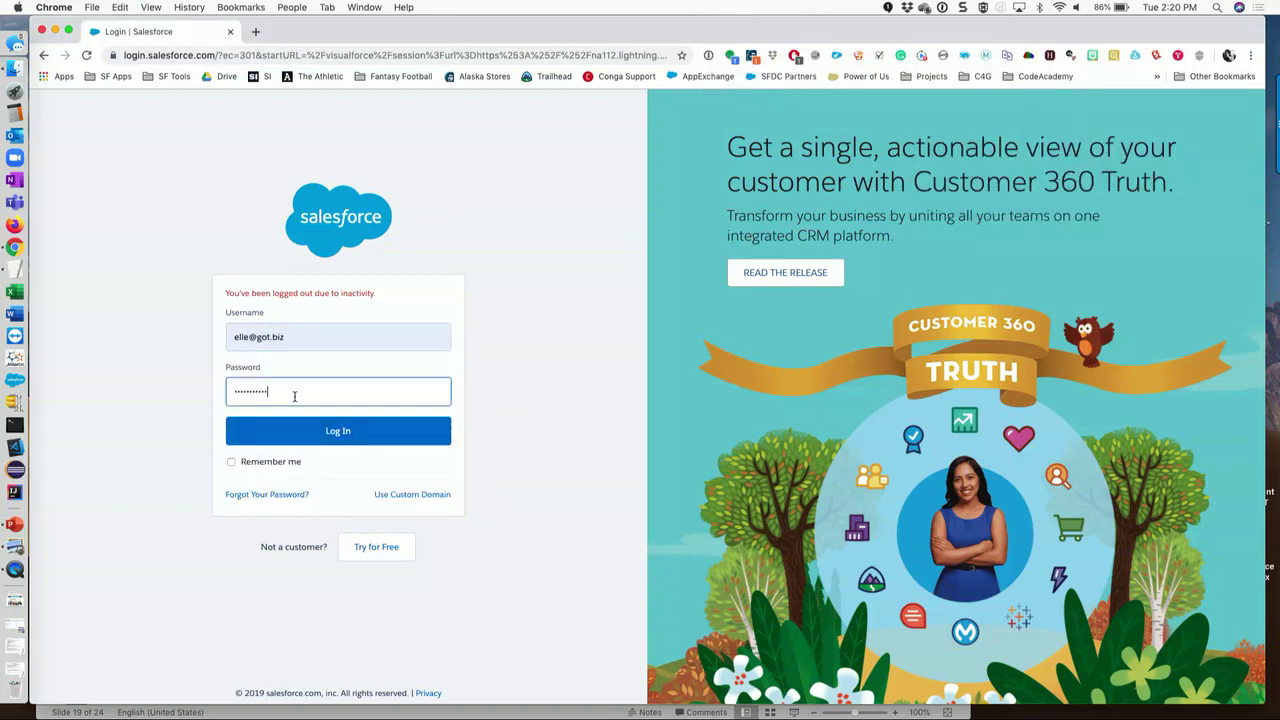
pyautogui.press('Return')
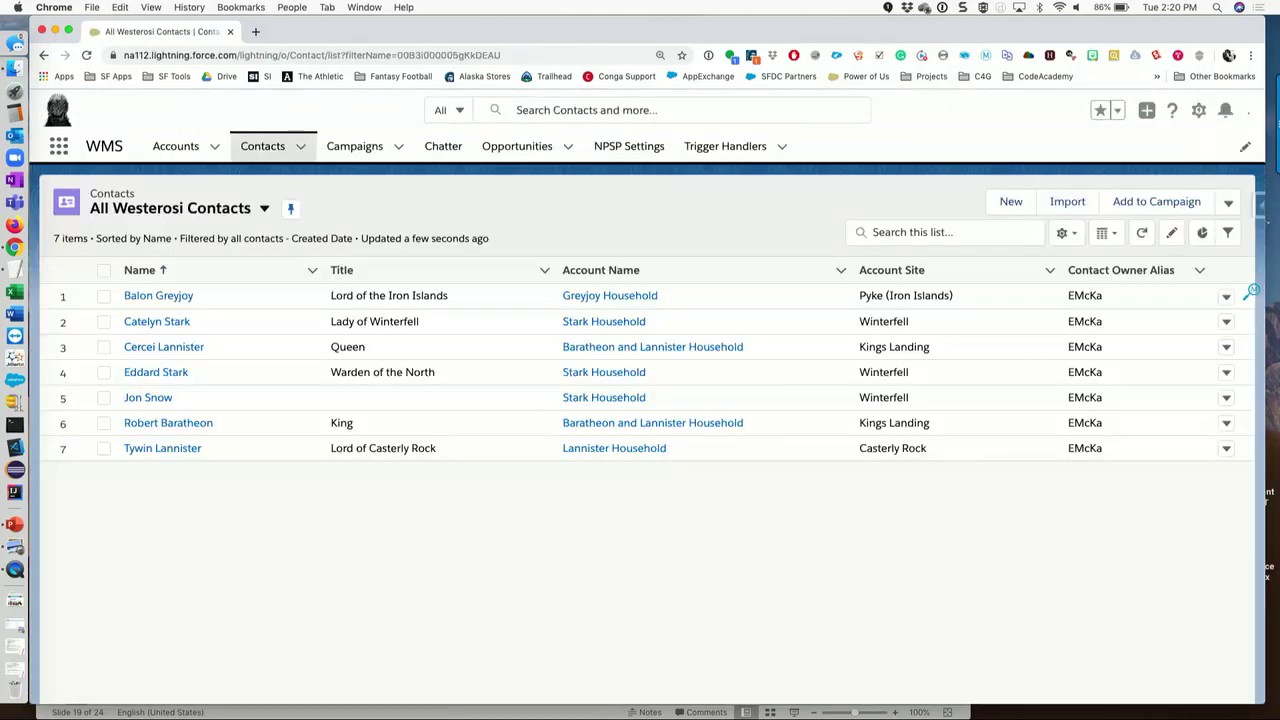
# - Zoom the page in and open Balon Greyjoy's contact record to review its details
pyautogui.press('super+equal')
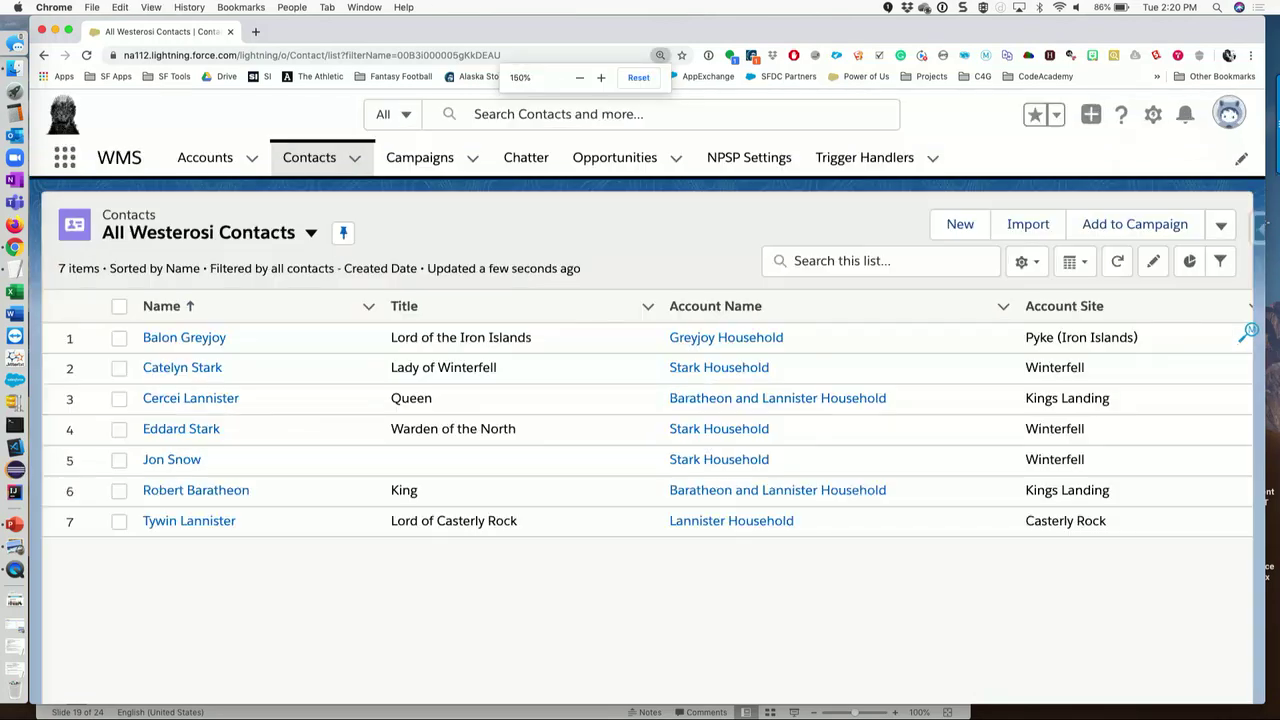
pyautogui.click(203, 340)
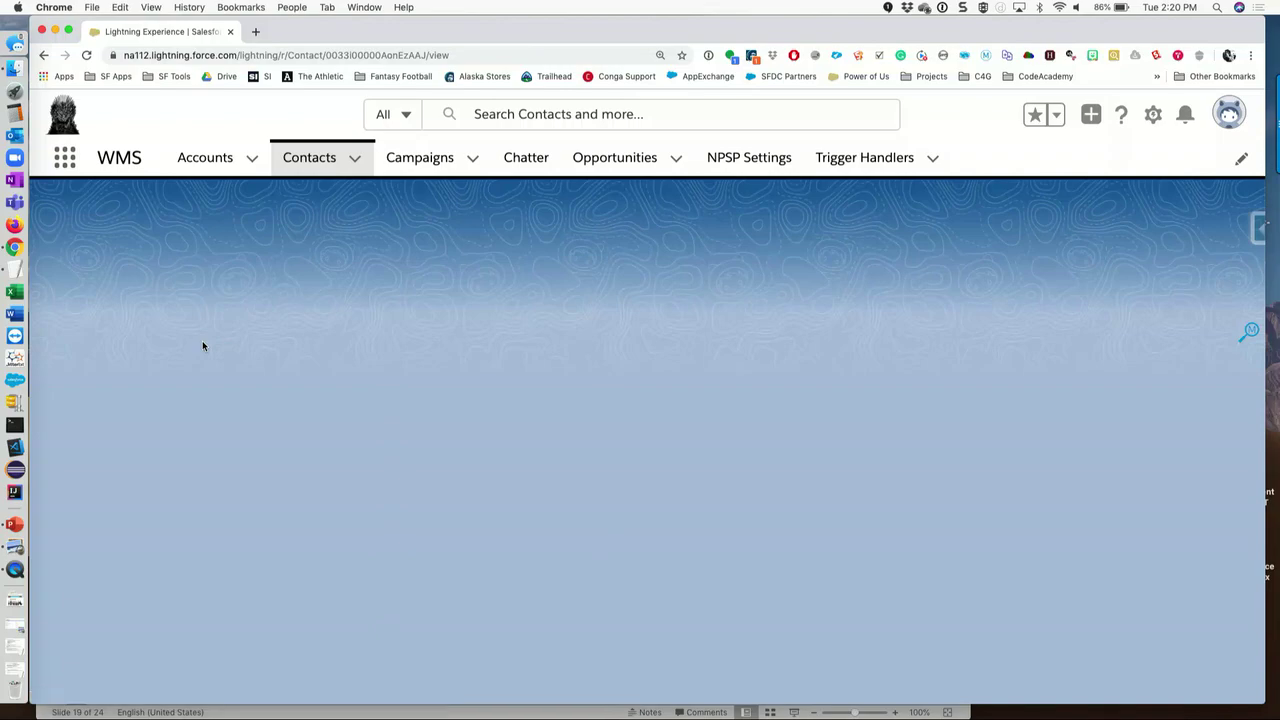
pyautogui.scroll(-2, 490, 471)
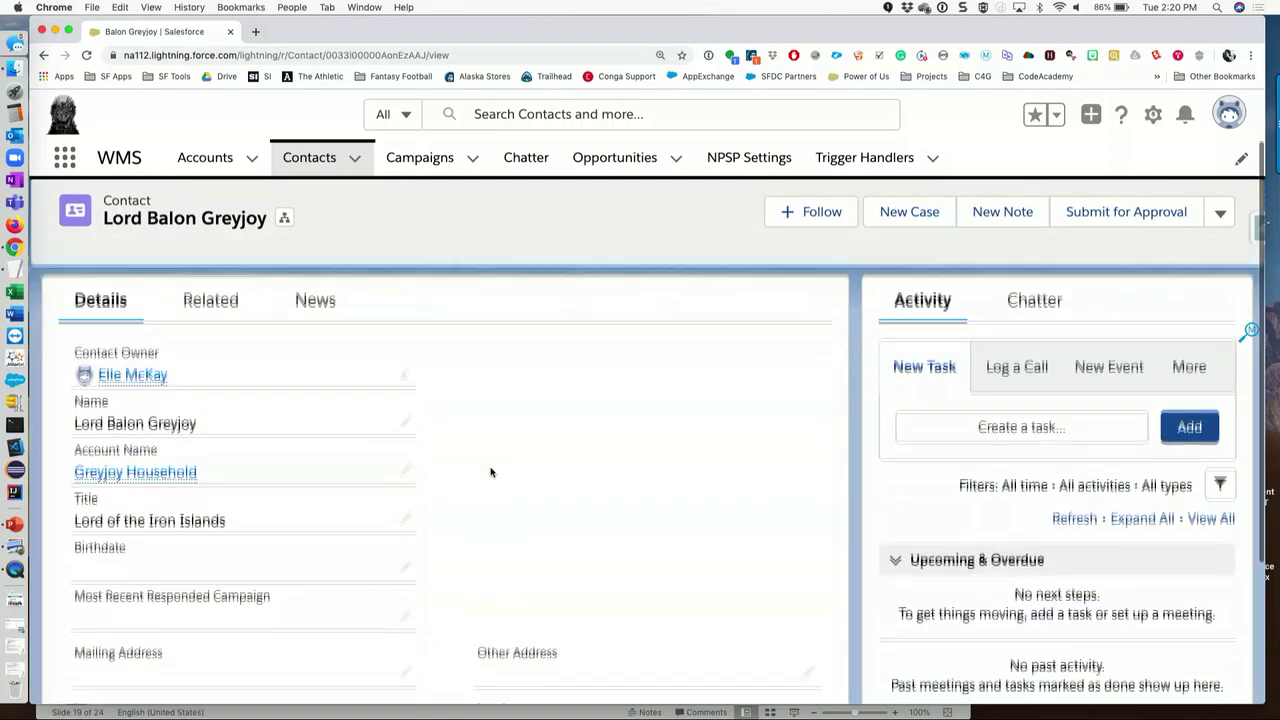
pyautogui.scroll(2, 490, 472)
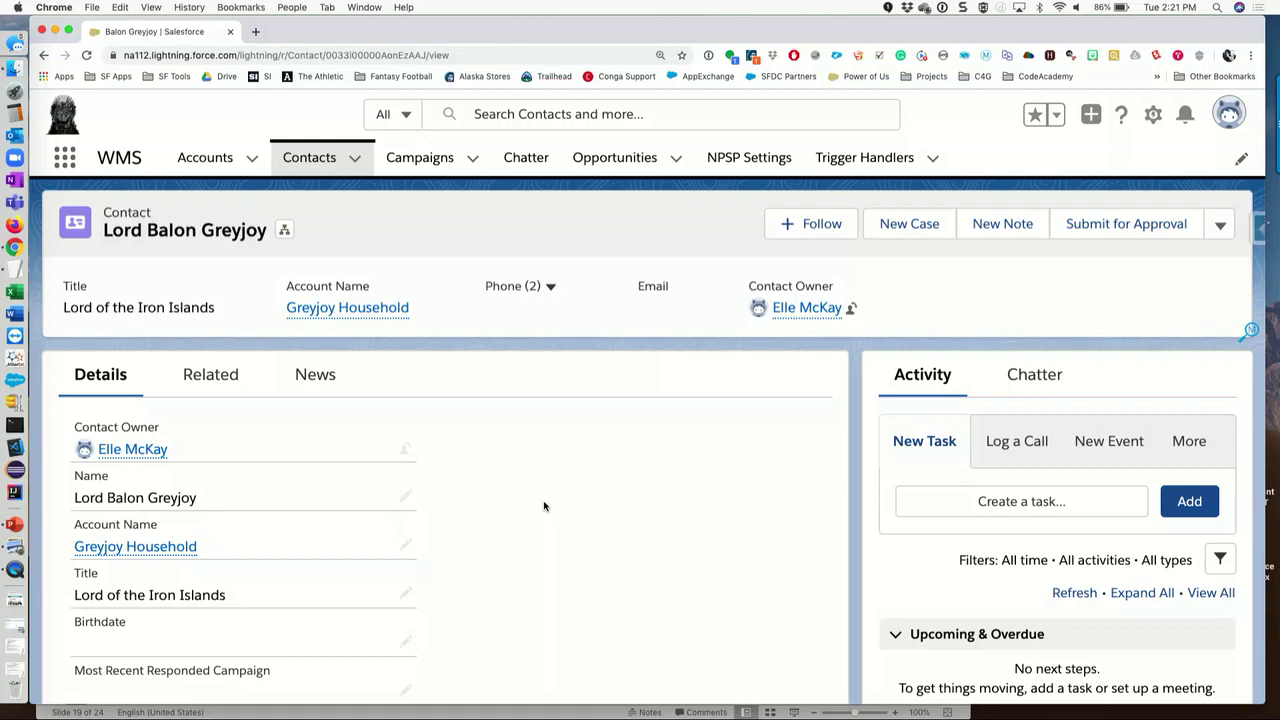
# - Launch the Developer Console from Setup and start a new Apex class
pyautogui.click(1152, 118)
pyautogui.click(1106, 289)
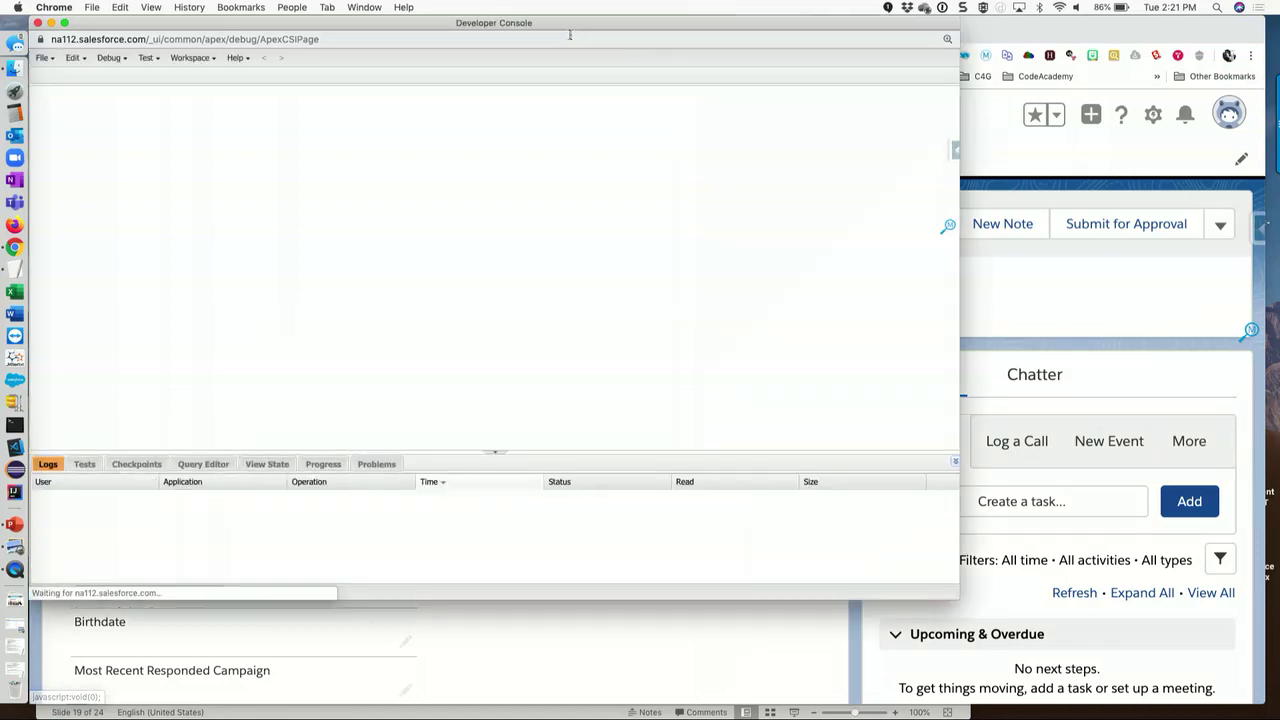
pyautogui.moveTo(555, 22); pyautogui.dragTo(652, 58)
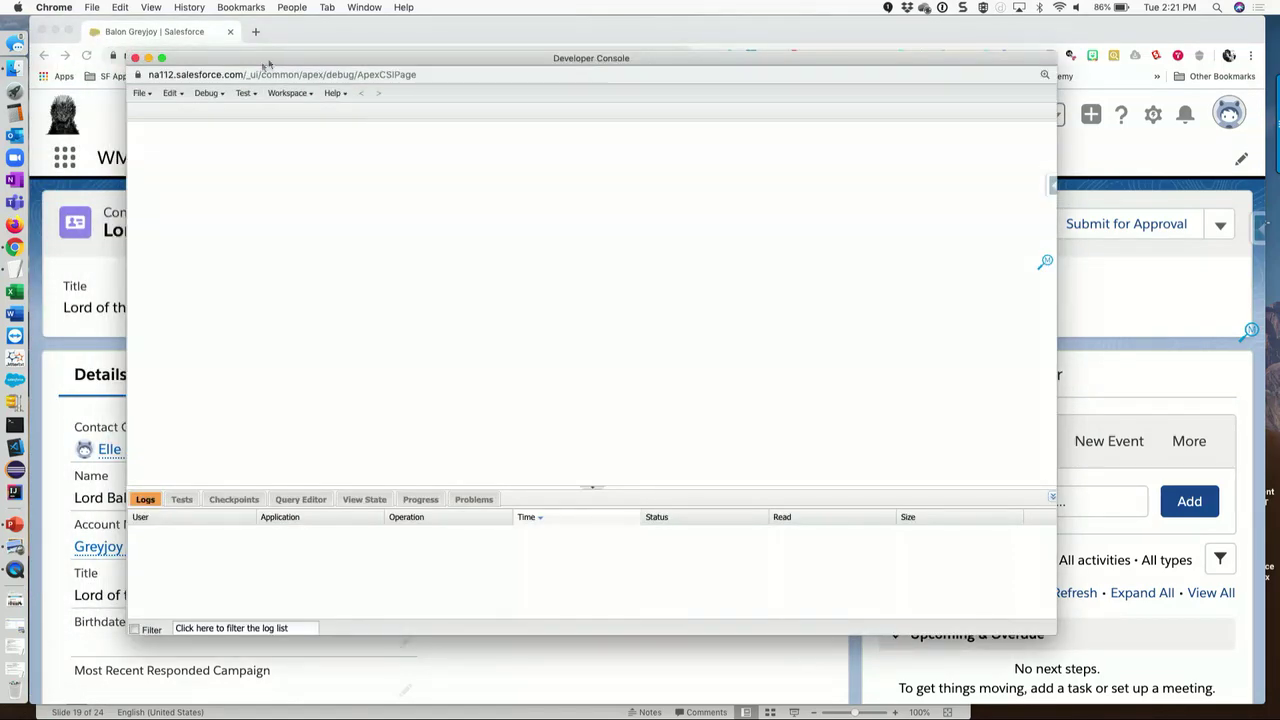
pyautogui.click(143, 94)
pyautogui.moveTo(160, 112)
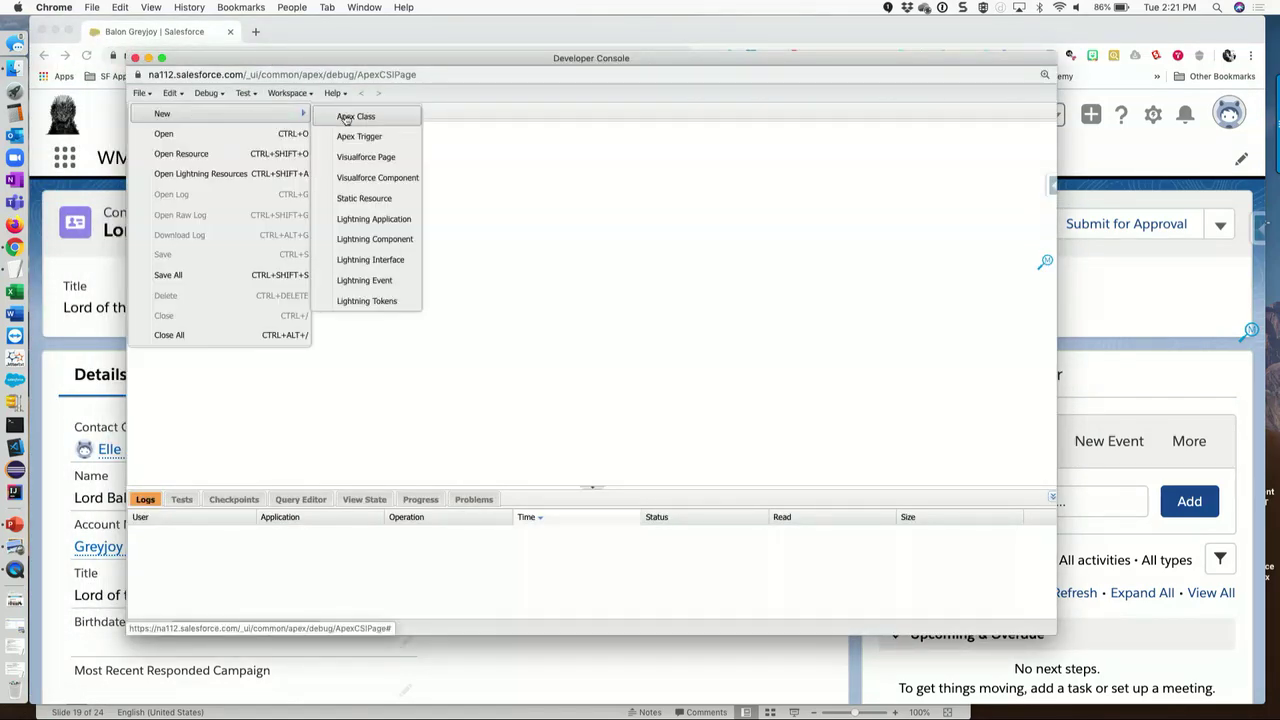
pyautogui.click(345, 118)
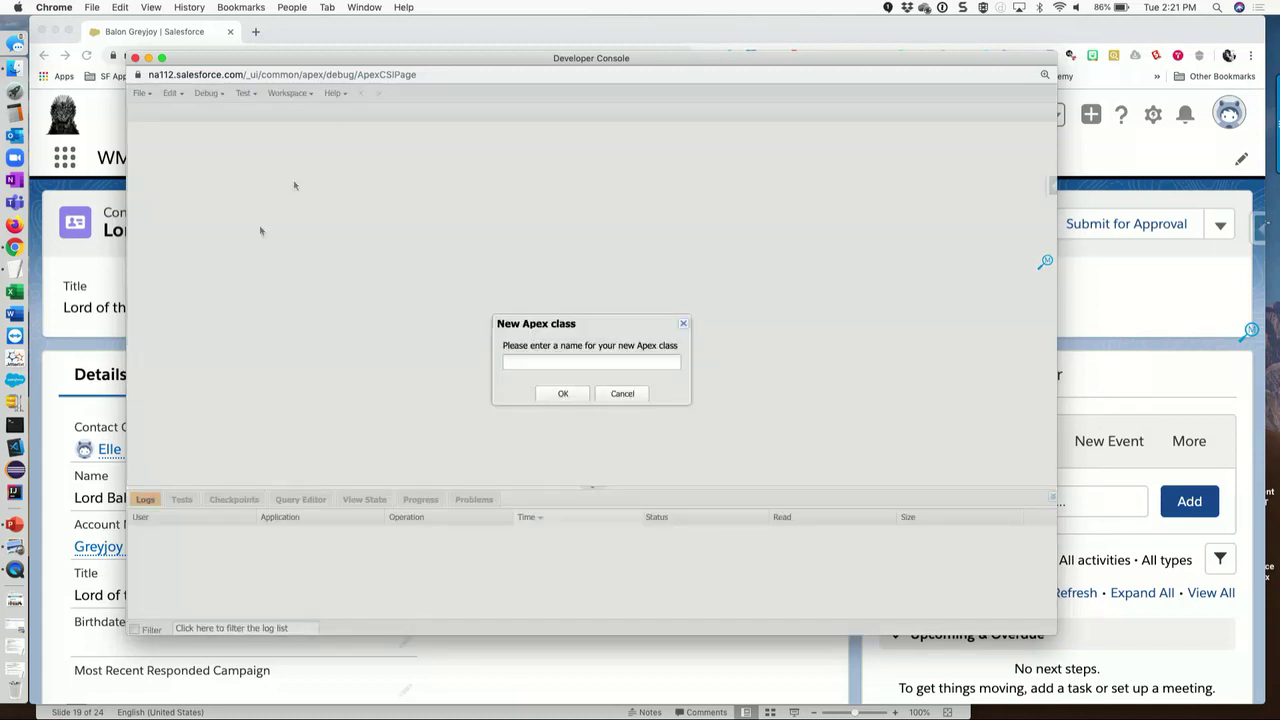
# - Select the class name CM_ContactRecentCampaign_TDTM in the prepared TextEdit handler code
pyautogui.click(15, 672)
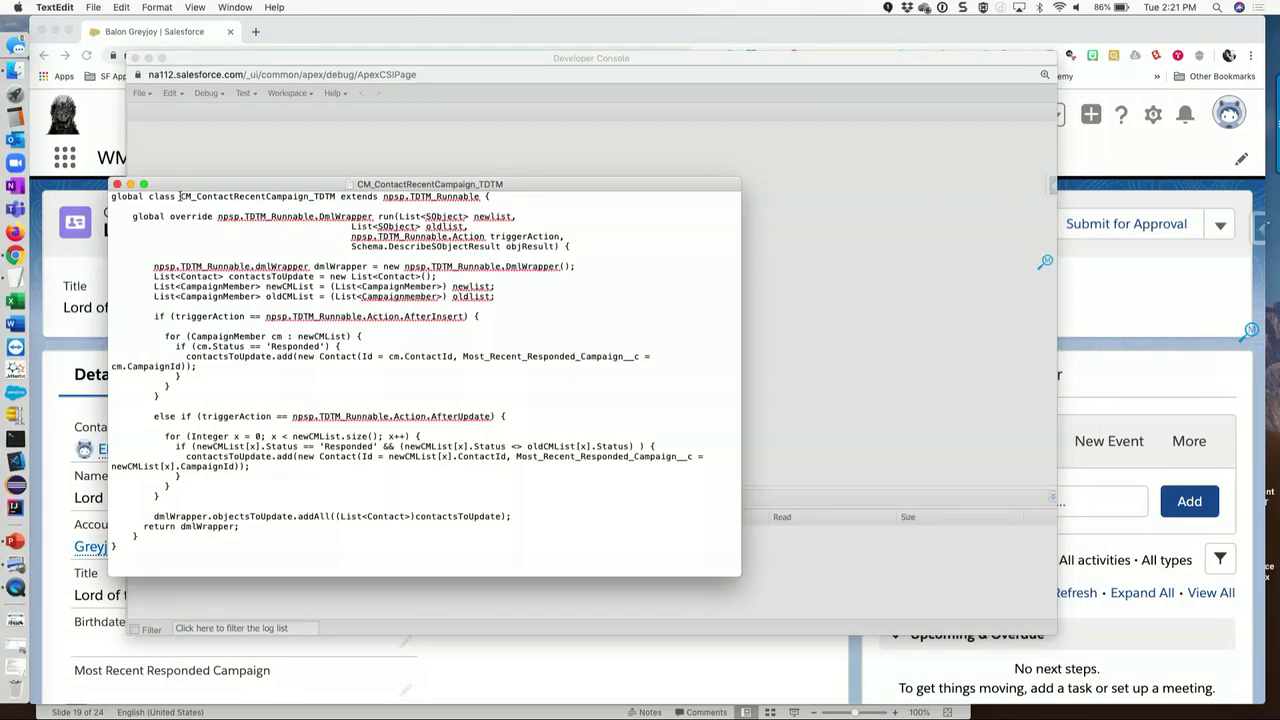
pyautogui.moveTo(182, 196); pyautogui.dragTo(336, 196)
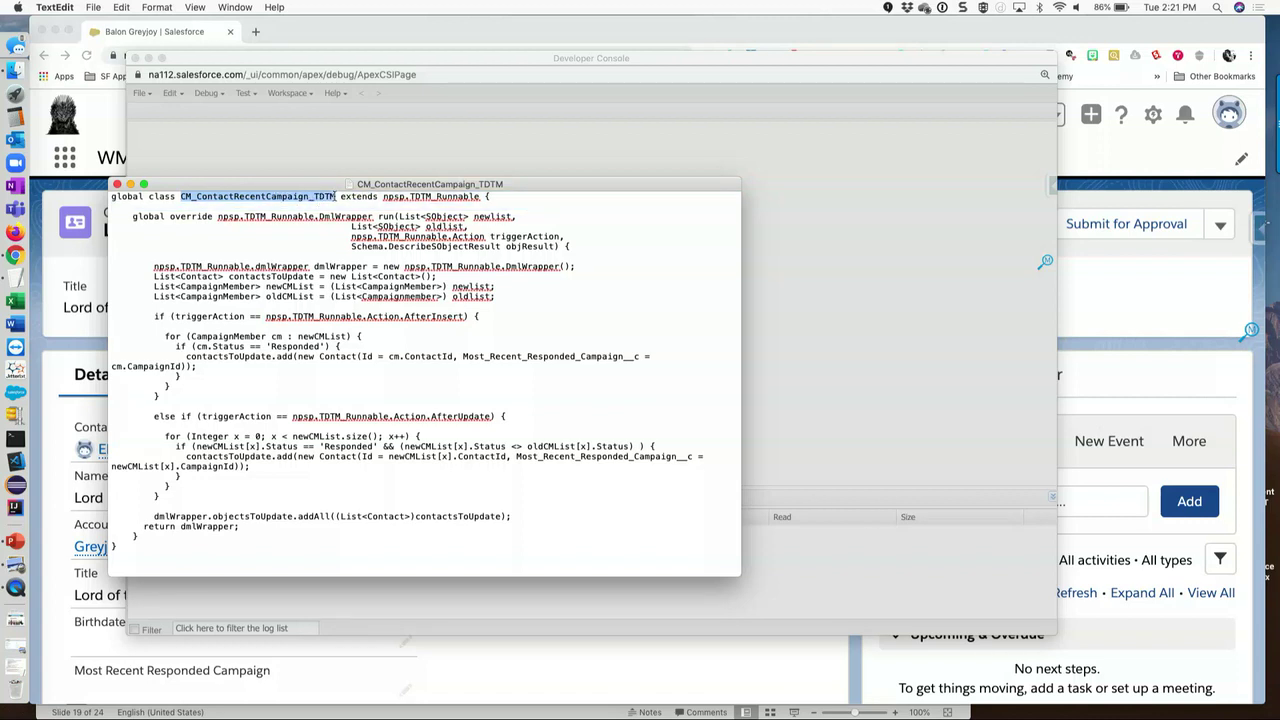
pyautogui.click(877, 242)
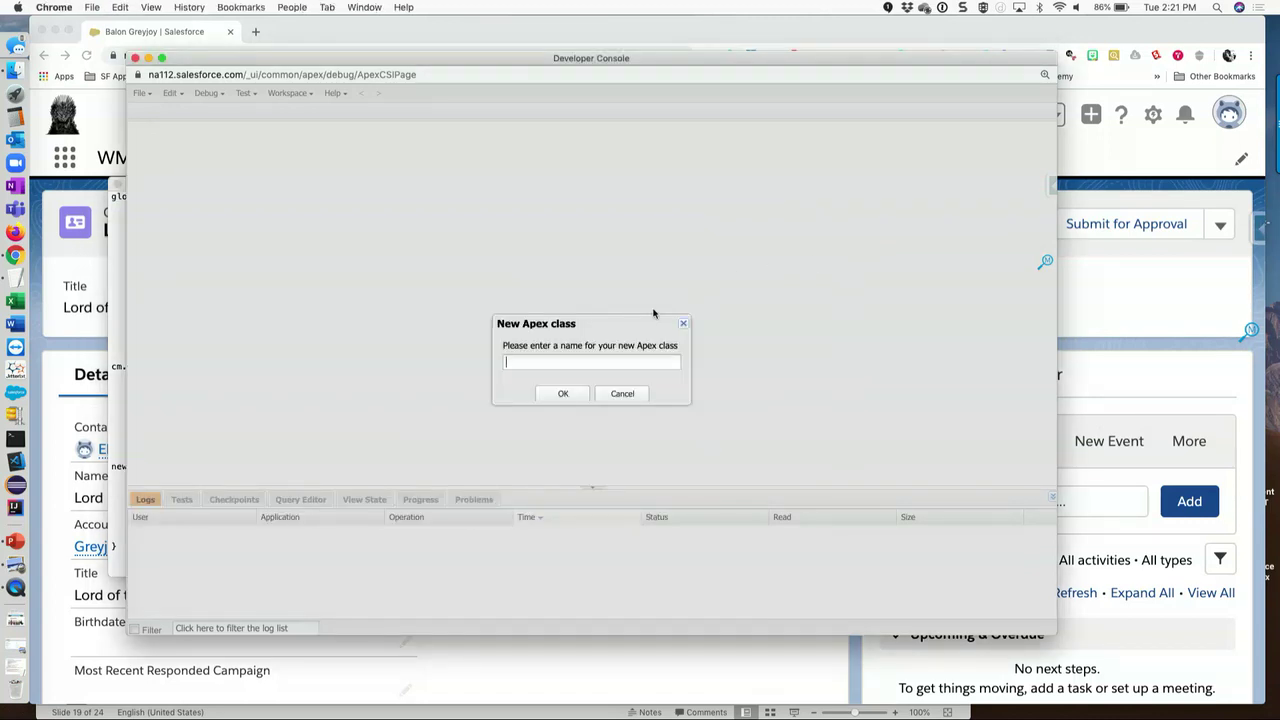
# - Create the CM_ContactRecentCampaign_TDTM class and select all the prepared handler code
pyautogui.press('super+v')
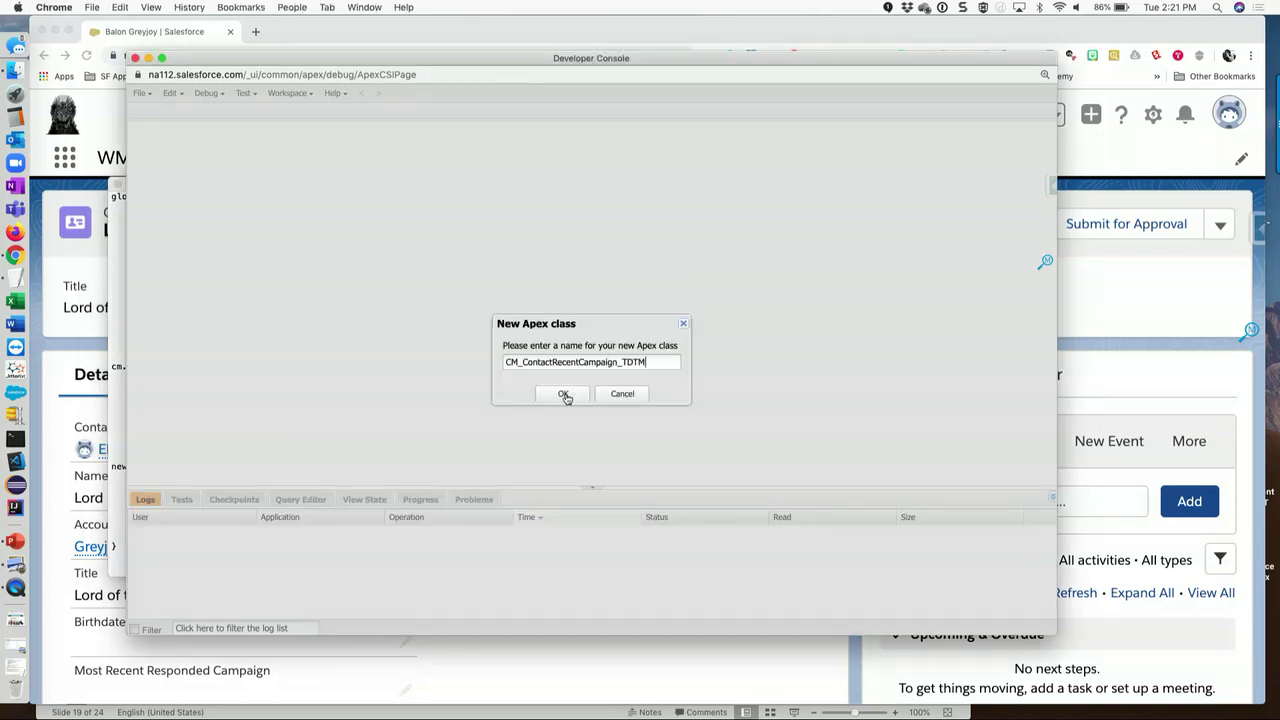
pyautogui.click(563, 394)
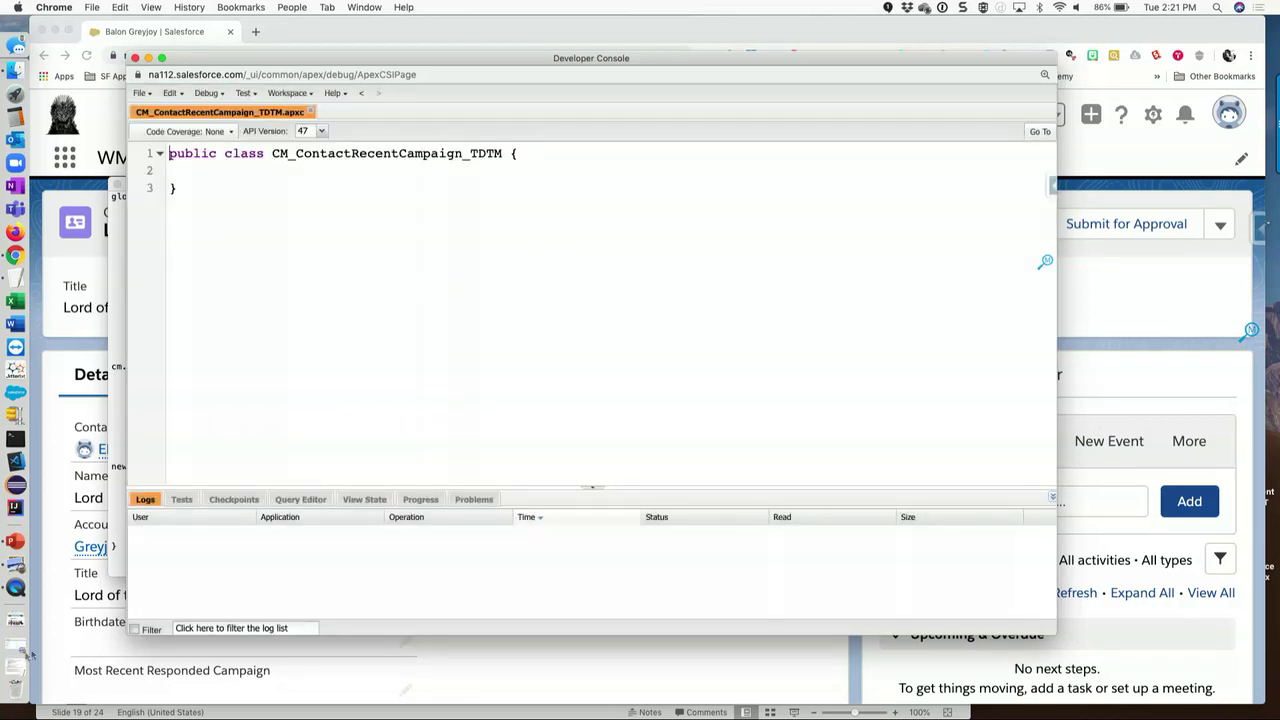
pyautogui.click(120, 328)
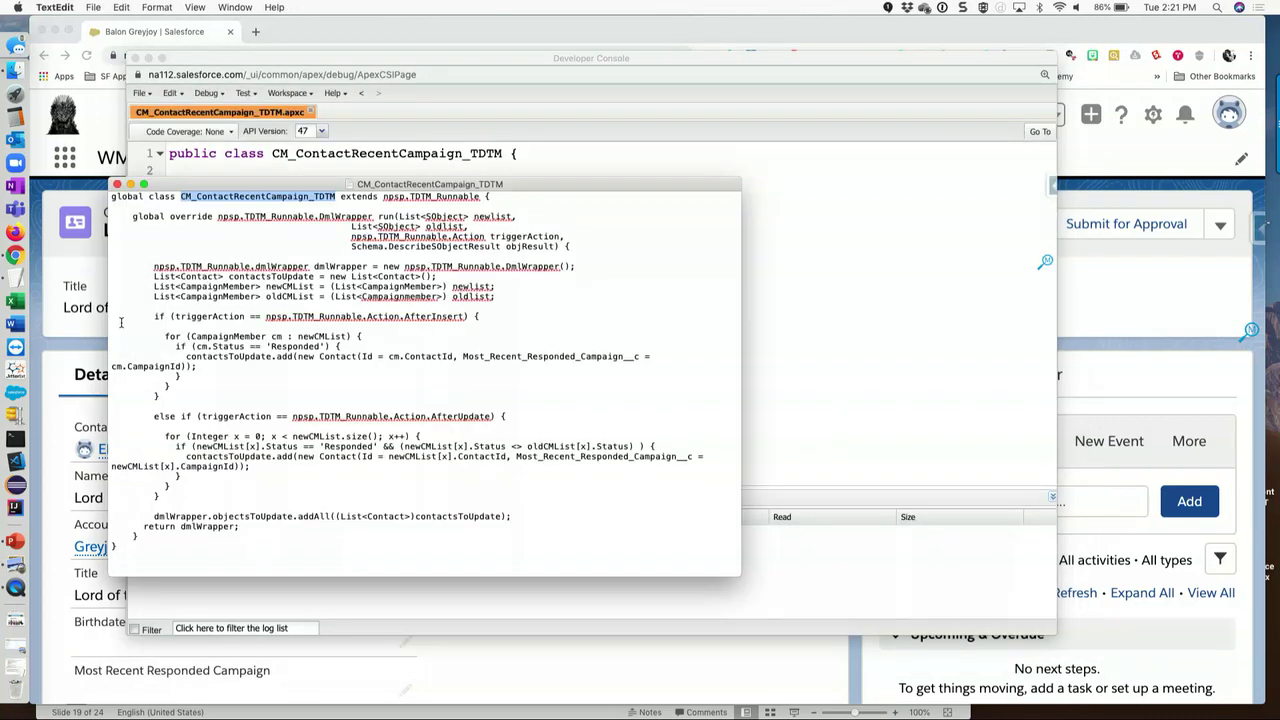
pyautogui.click(303, 492)
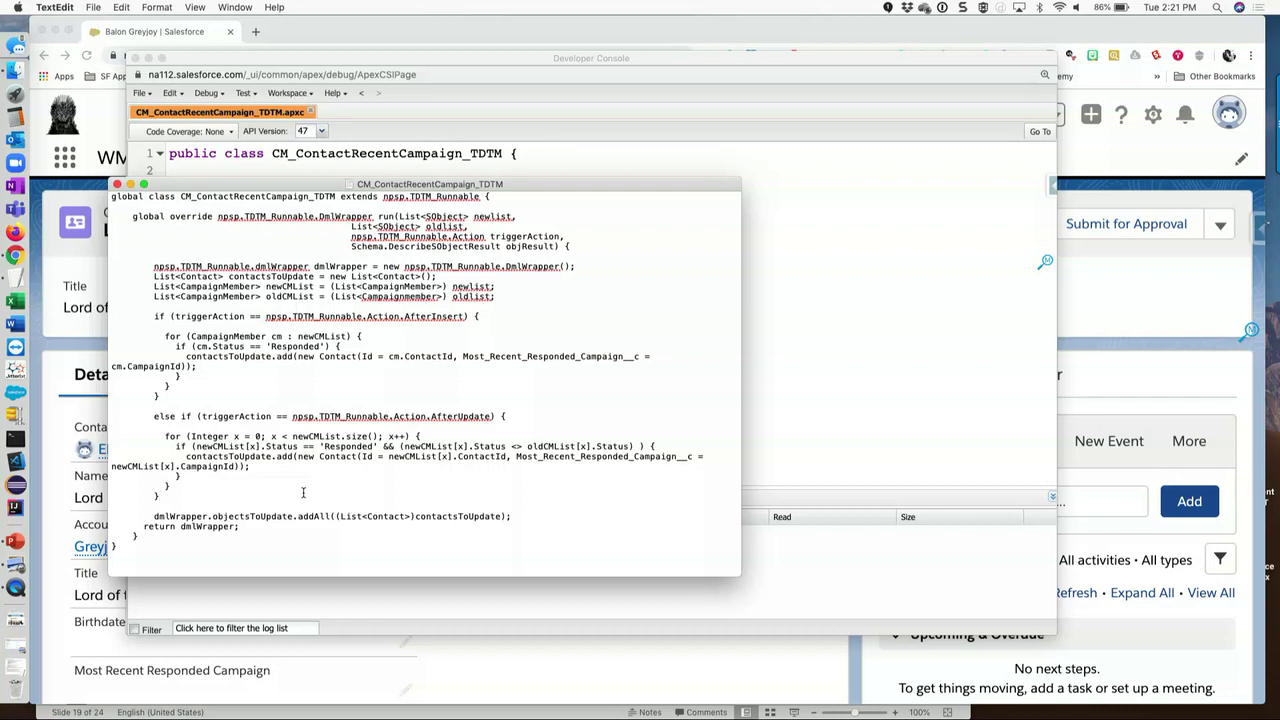
pyautogui.press('super+a')
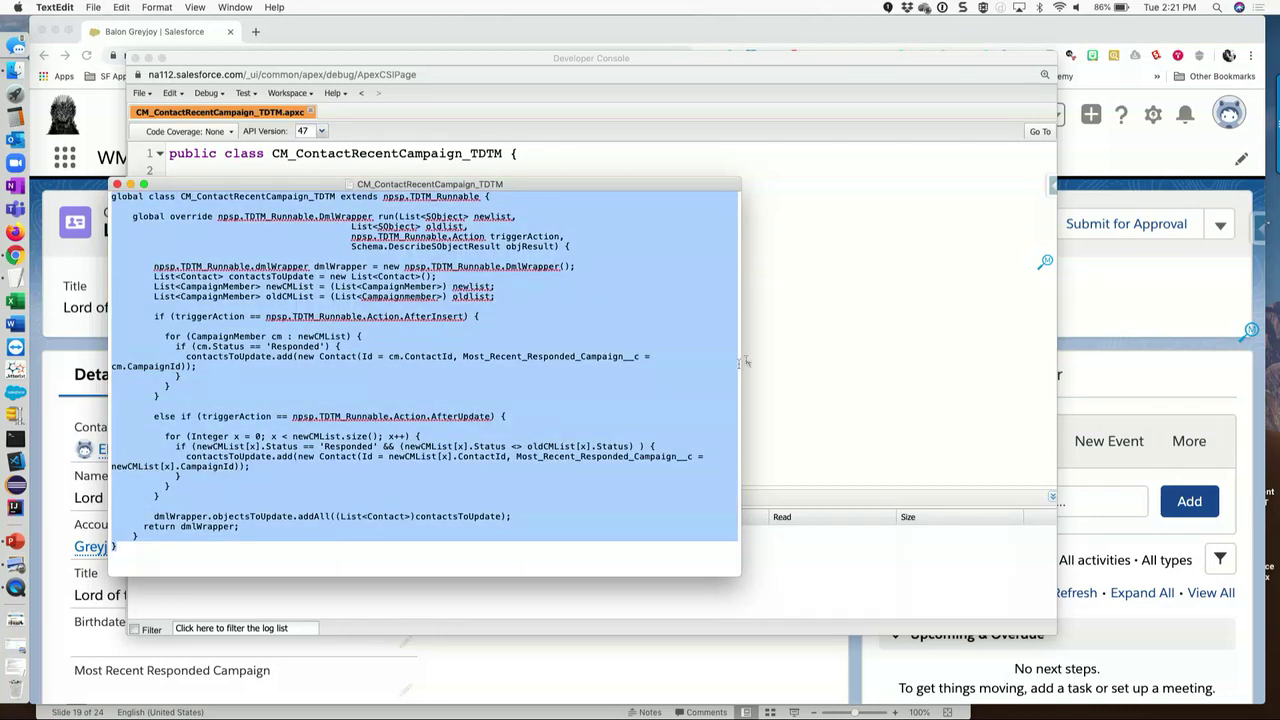
# - Paste the handler code over the empty class stub and save it
pyautogui.click(880, 263)
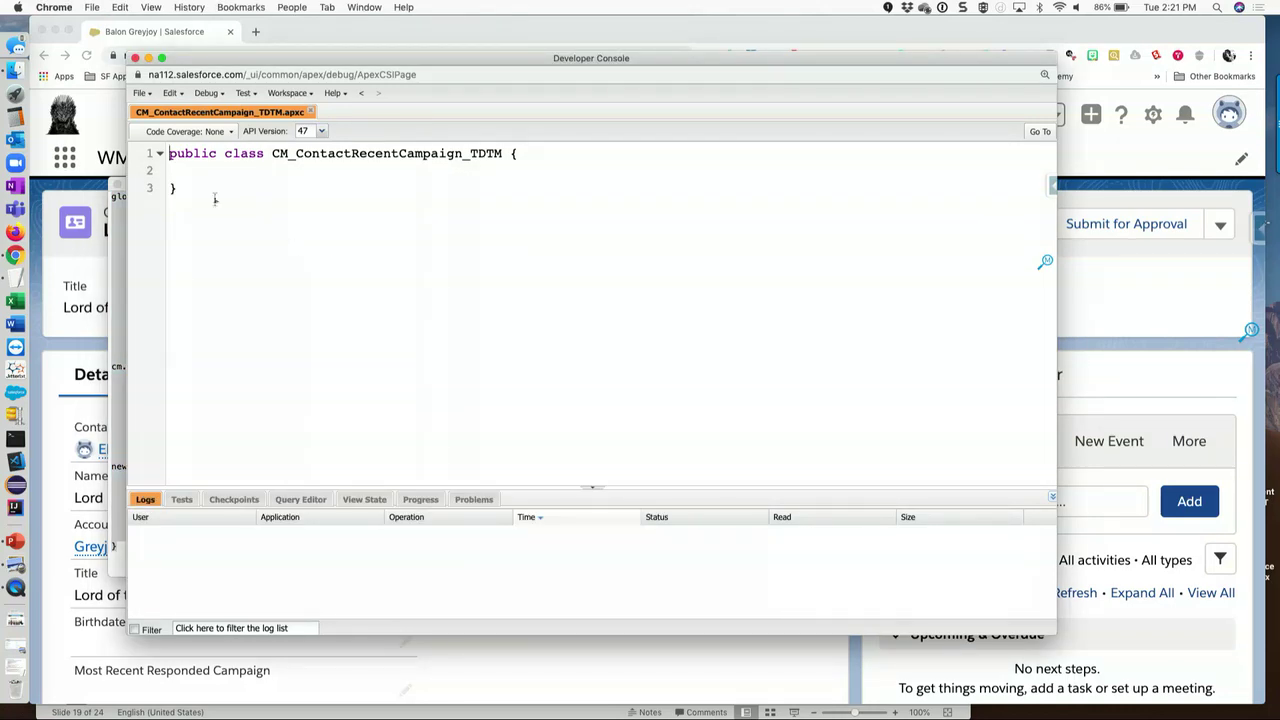
pyautogui.moveTo(176, 189); pyautogui.dragTo(166, 155)
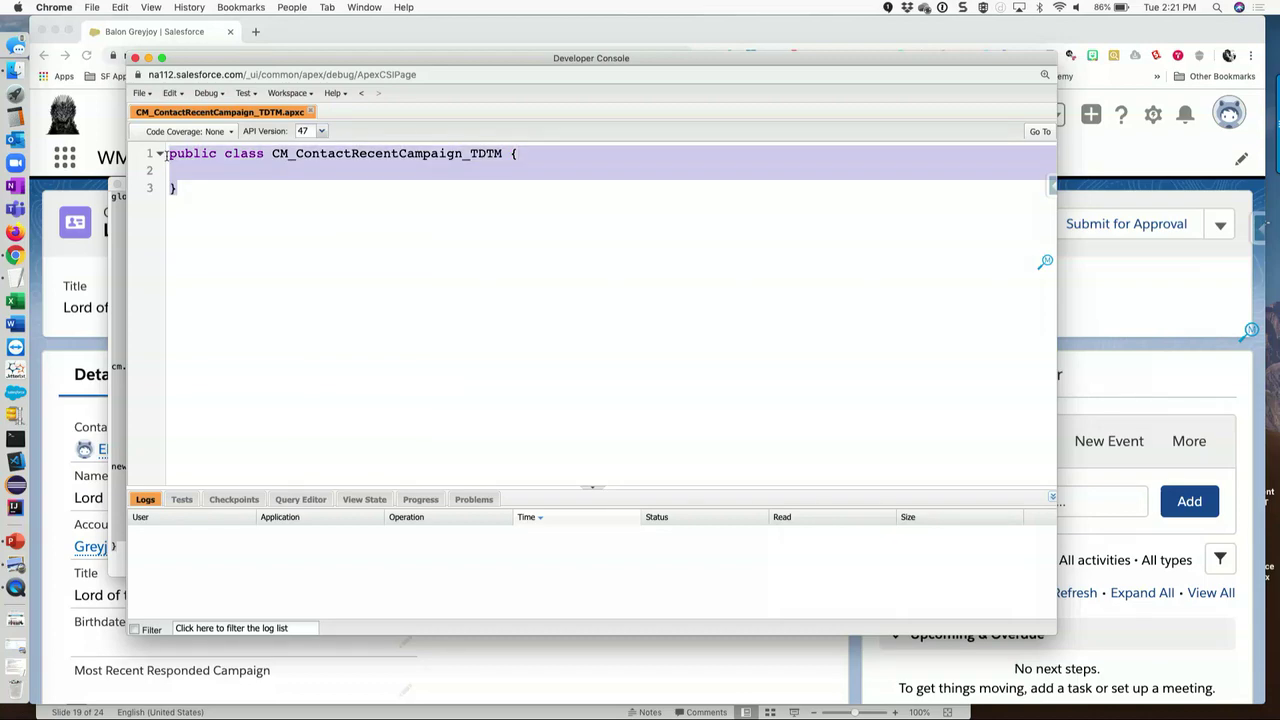
pyautogui.press('super+v')
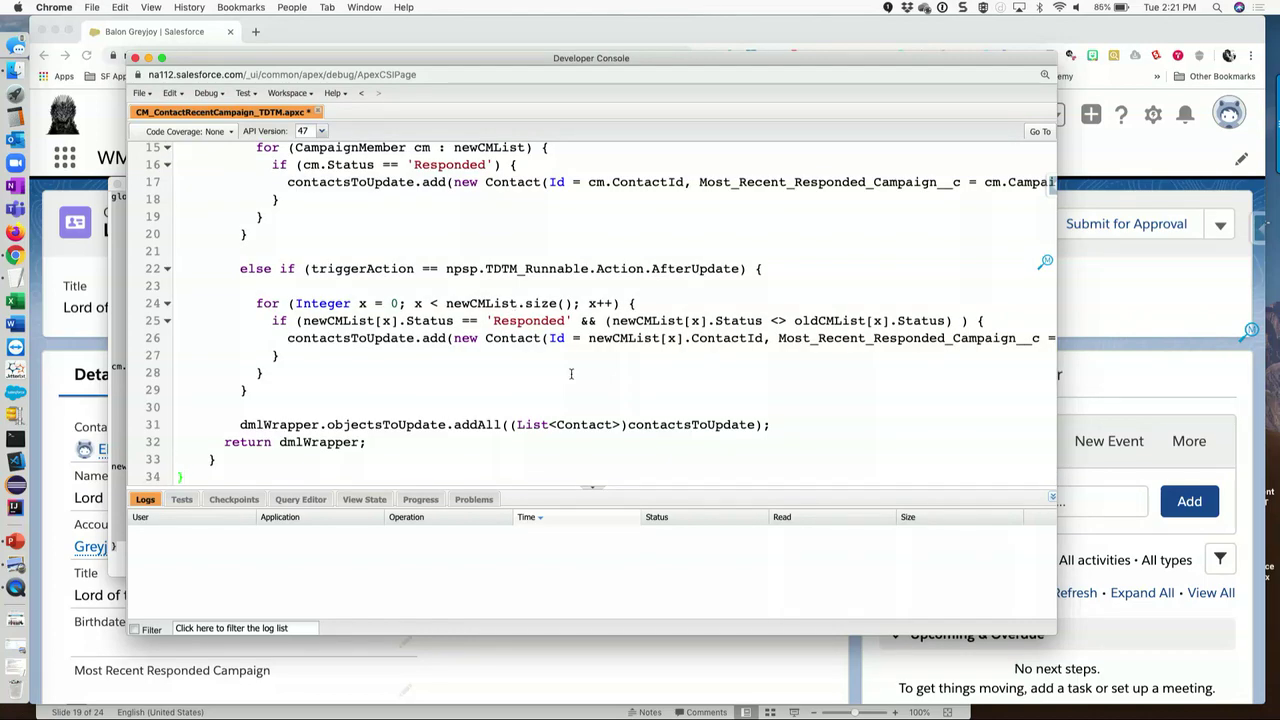
pyautogui.scroll(5, 571, 374)
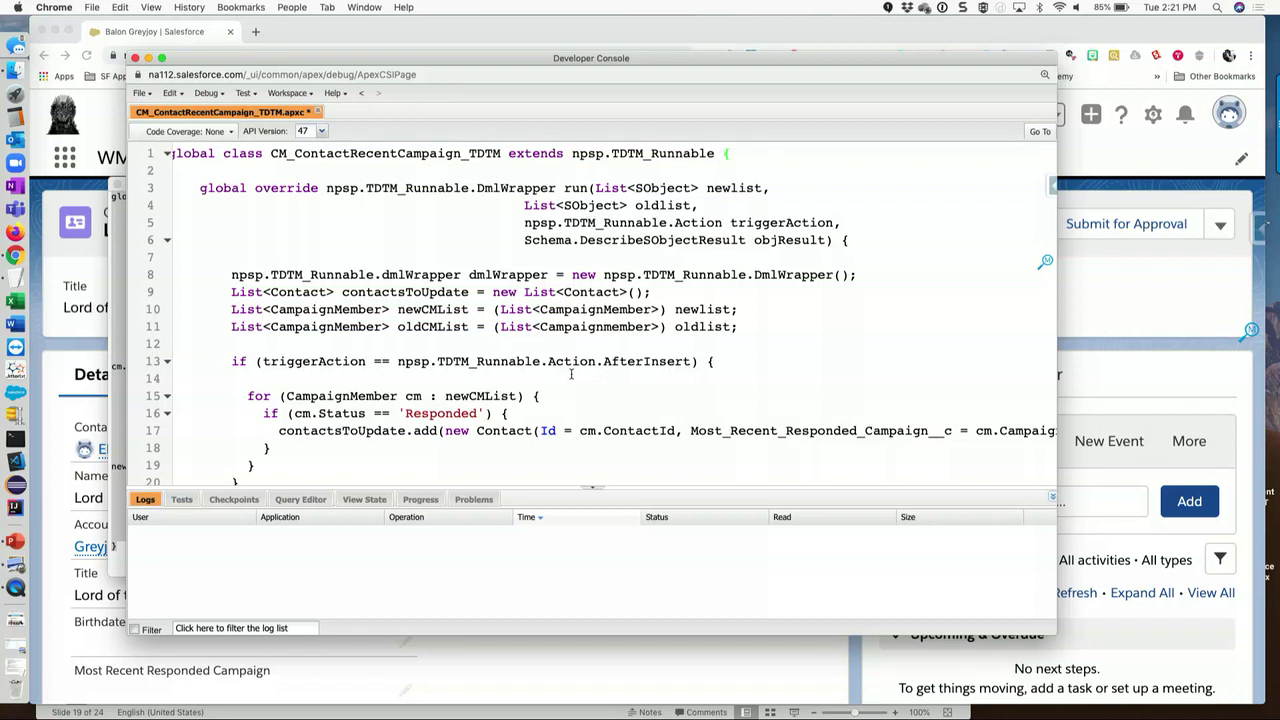
pyautogui.press('super+s')
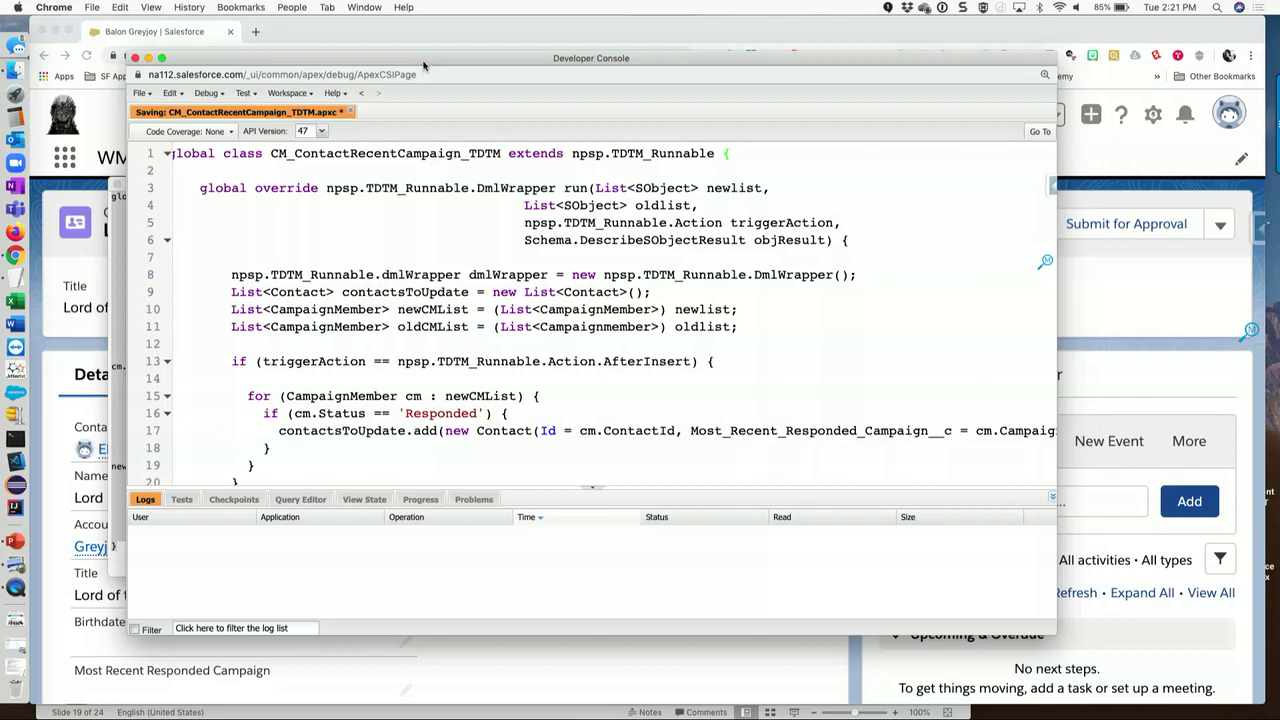
# - Zoom the console in, collapse the Logs panel, and enlarge the window for the code
pyautogui.moveTo(423, 62); pyautogui.dragTo(396, 27)
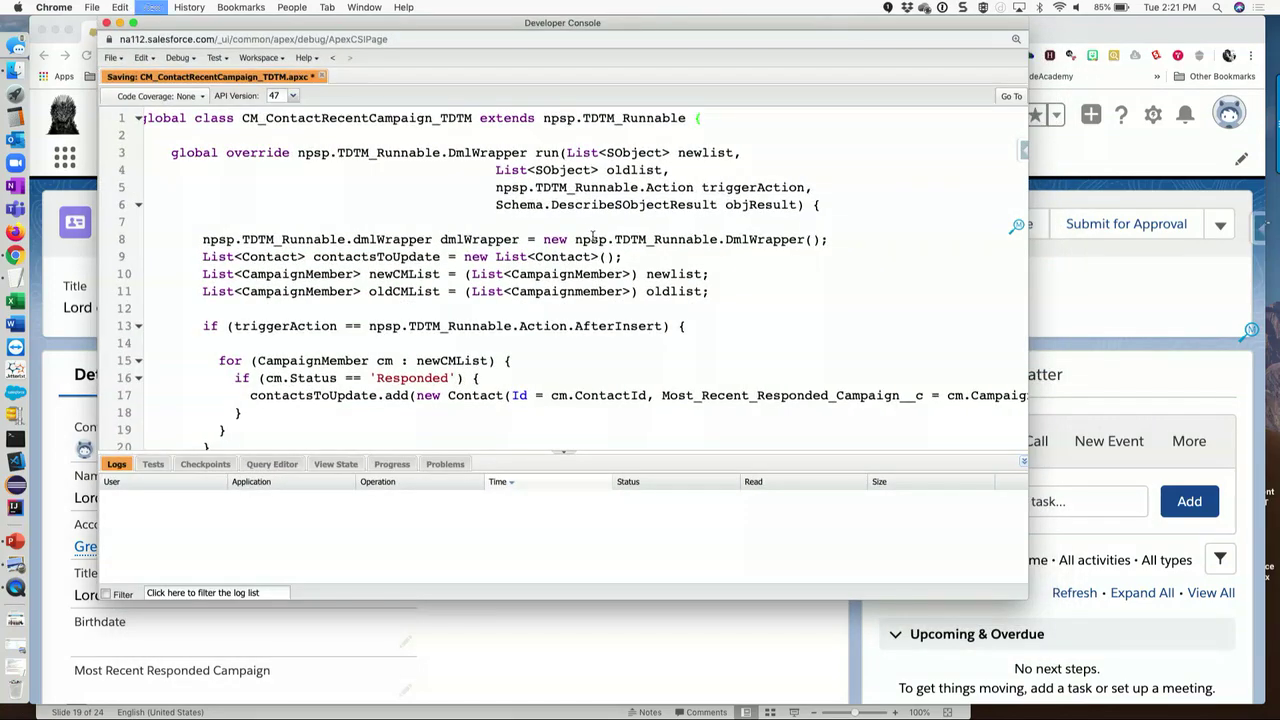
pyautogui.press('super+equal')
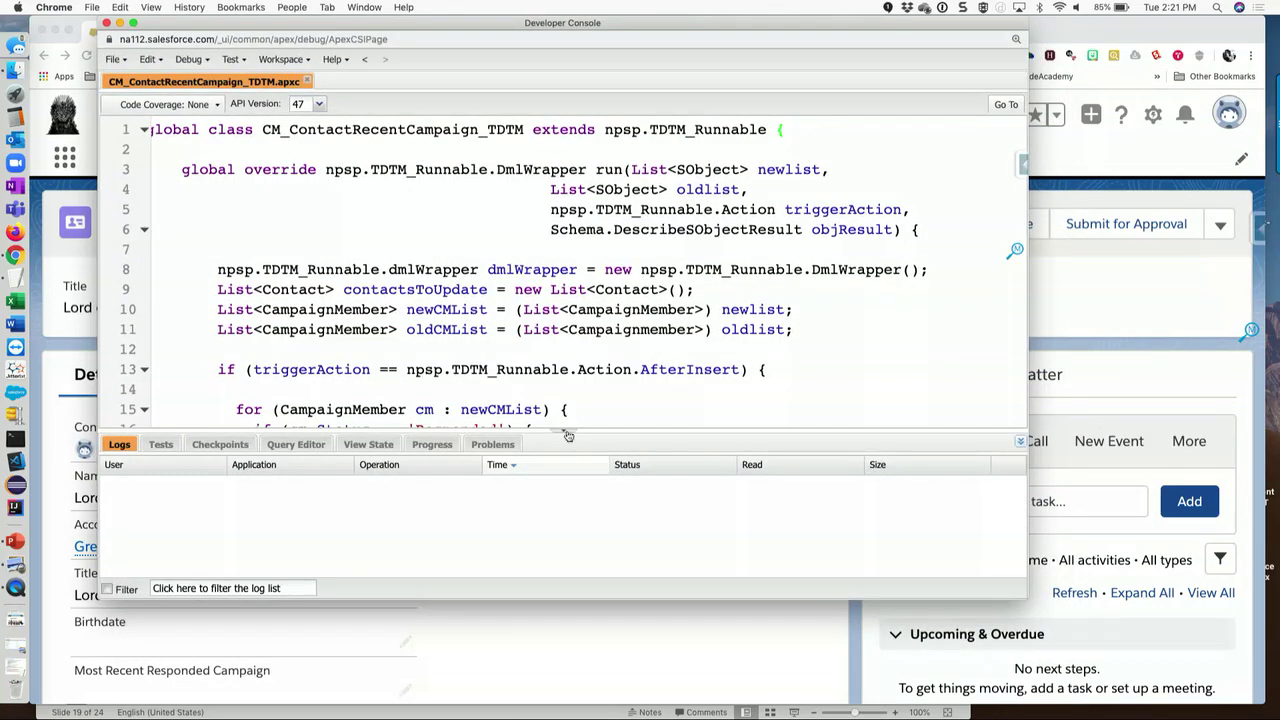
pyautogui.click(565, 432)
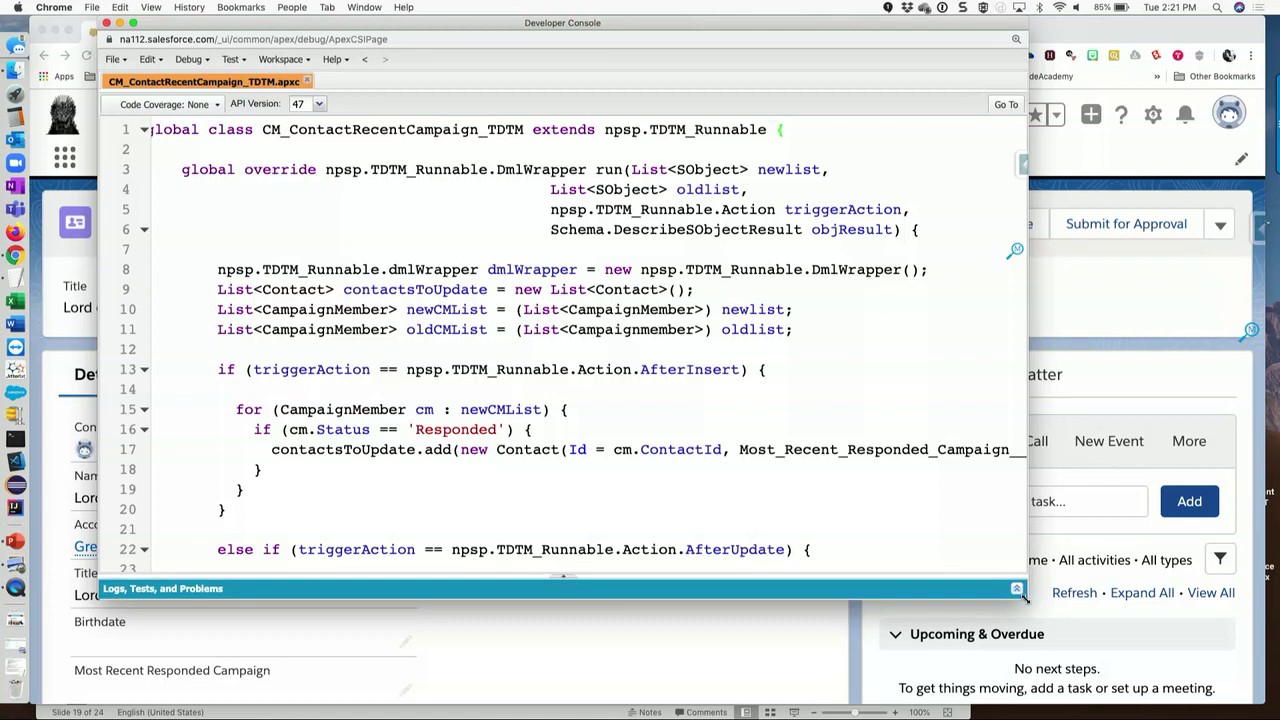
pyautogui.moveTo(1025, 590); pyautogui.dragTo(1234, 688)
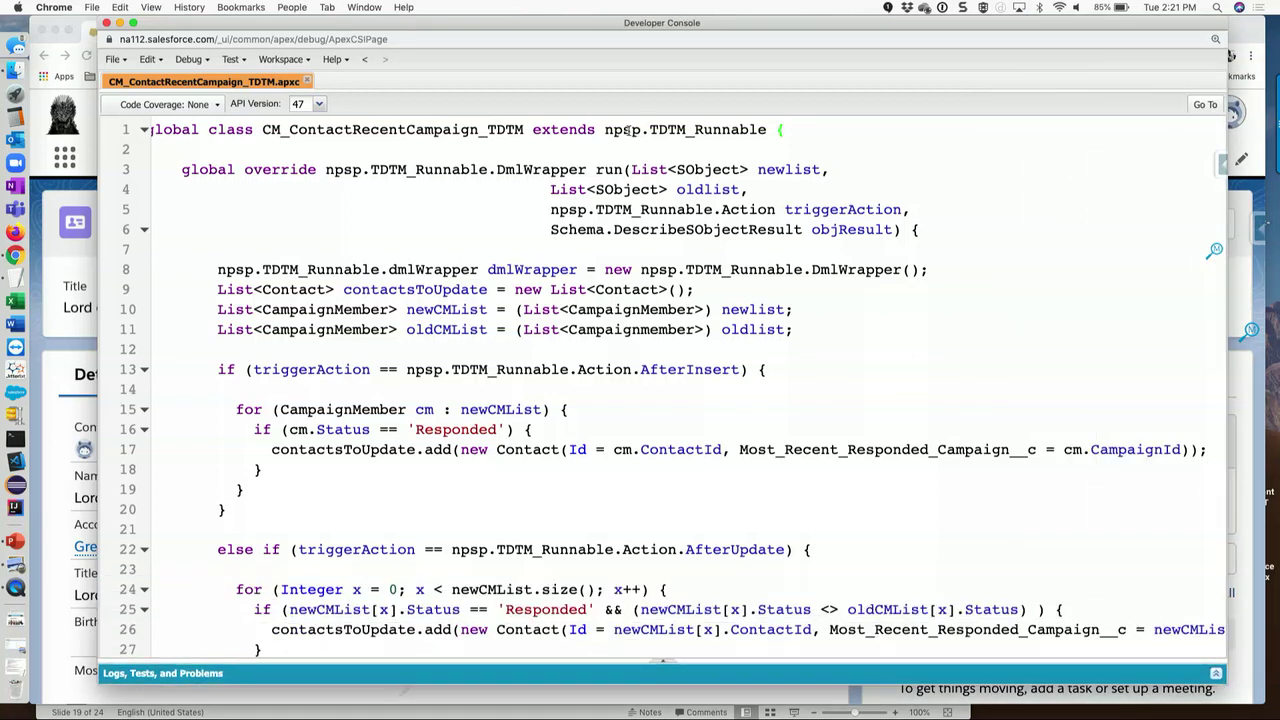
pyautogui.hscroll(-1, 616, 131)
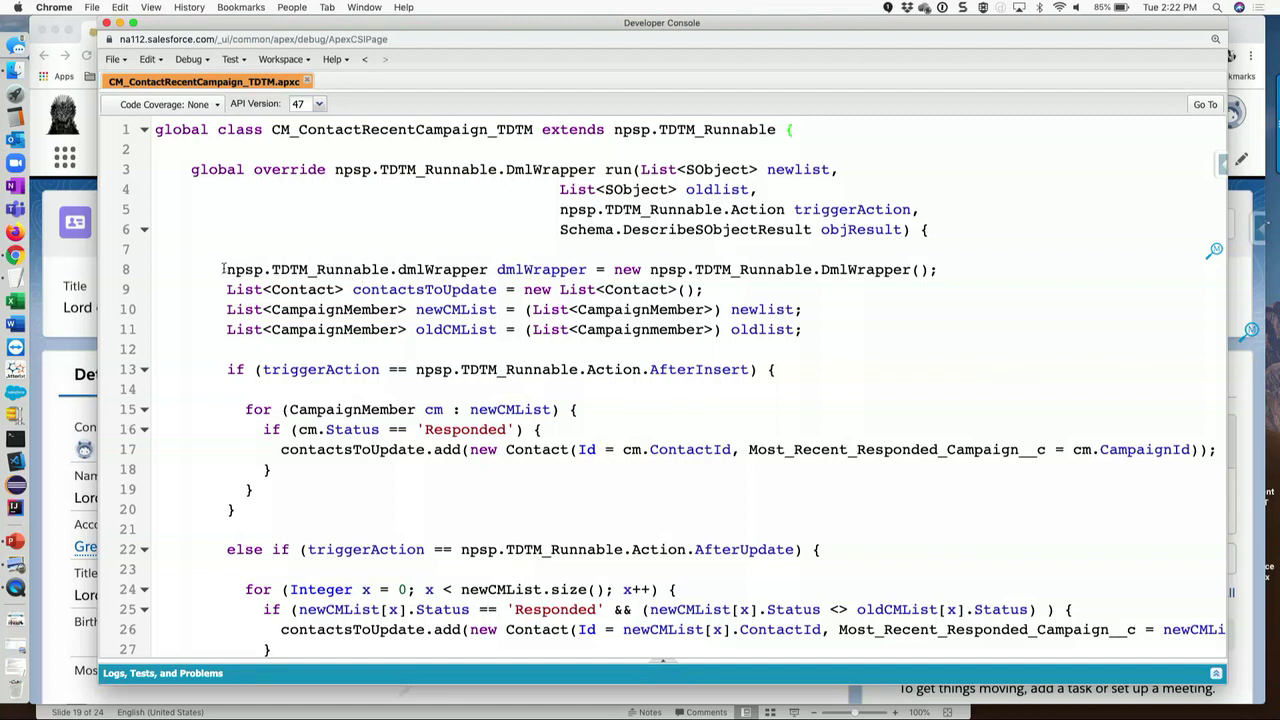
# - Review the variable declarations and AfterInsert logic, and bring up the File > New menu
pyautogui.moveTo(218, 270); pyautogui.dragTo(796, 349)
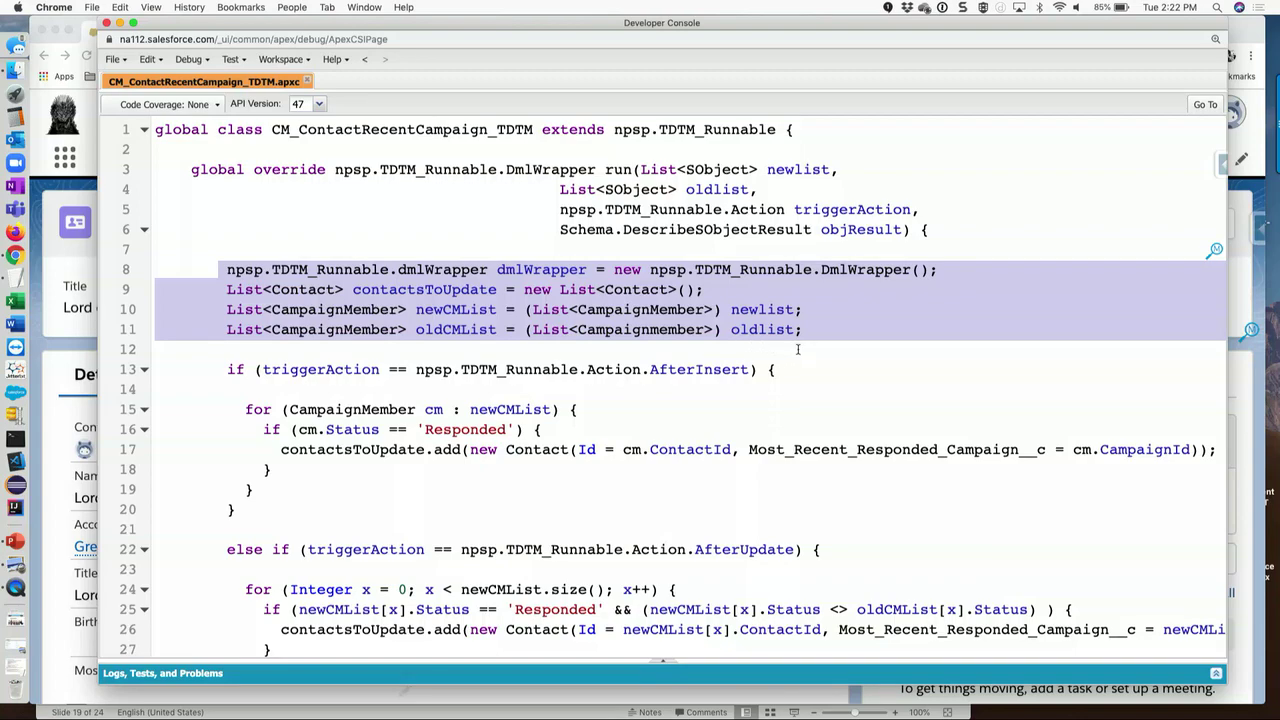
pyautogui.click(885, 366)
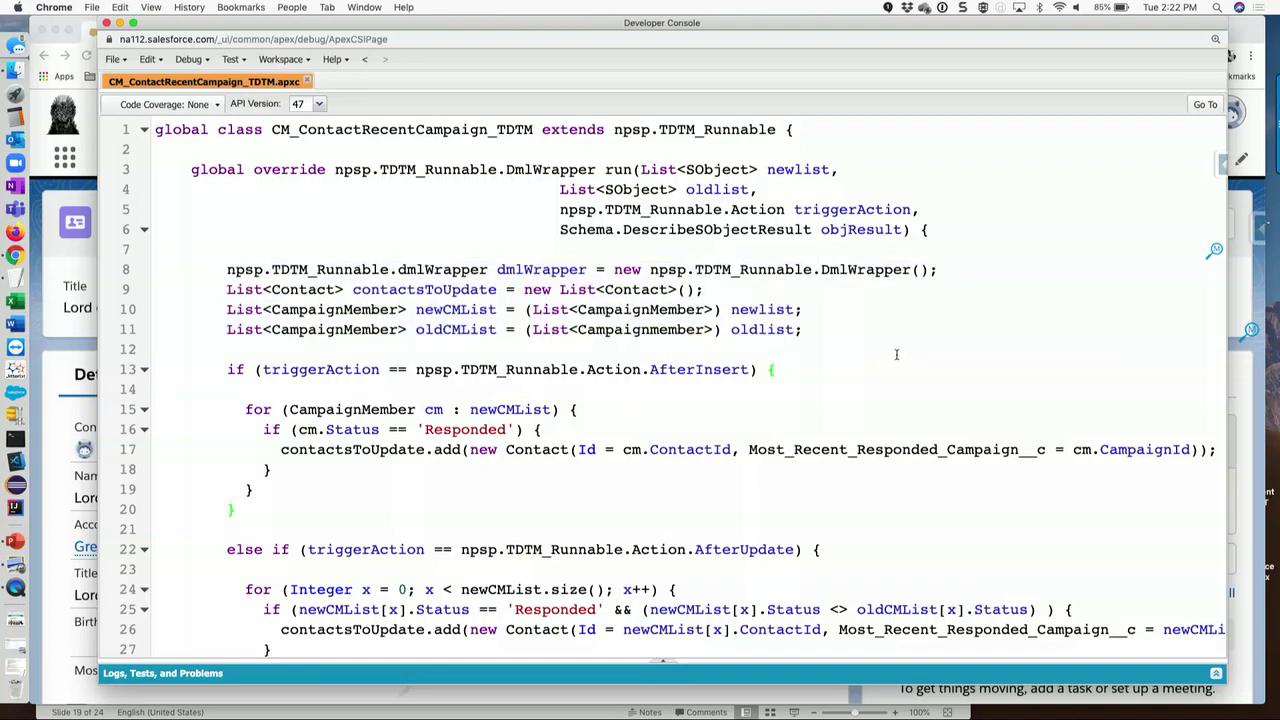
pyautogui.scroll(-5, 896, 354)
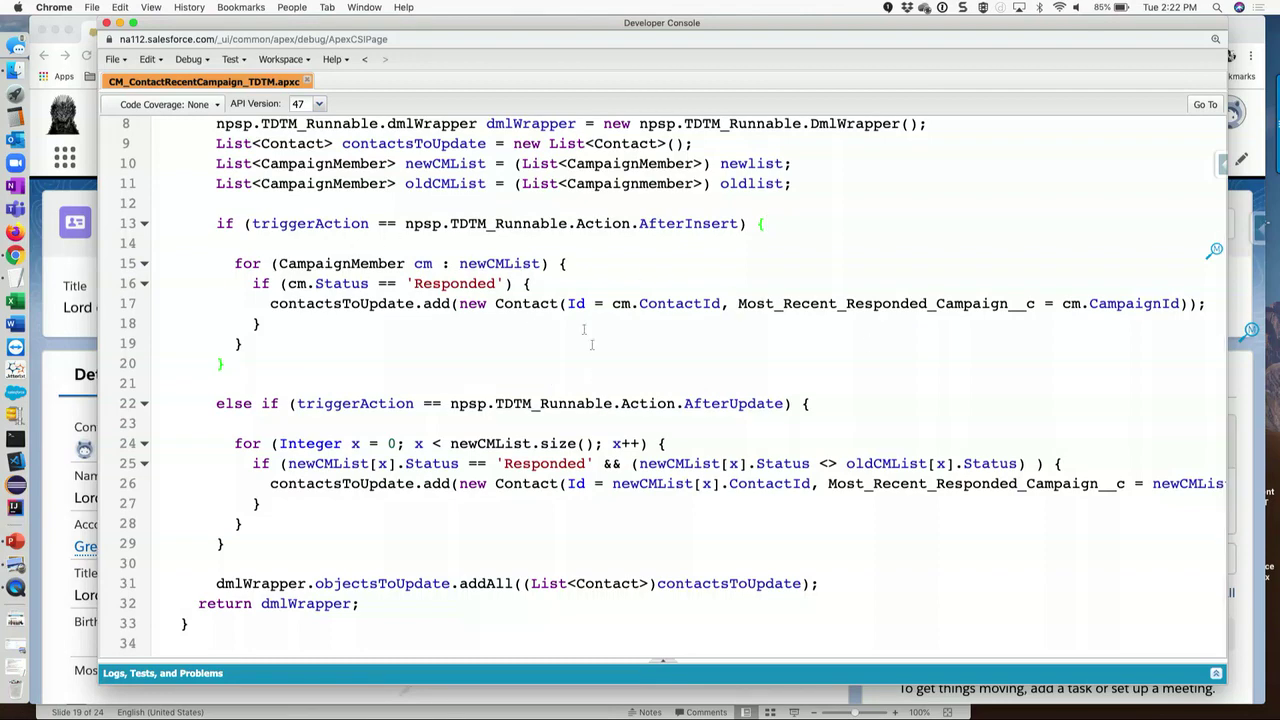
pyautogui.scroll(5, 495, 458)
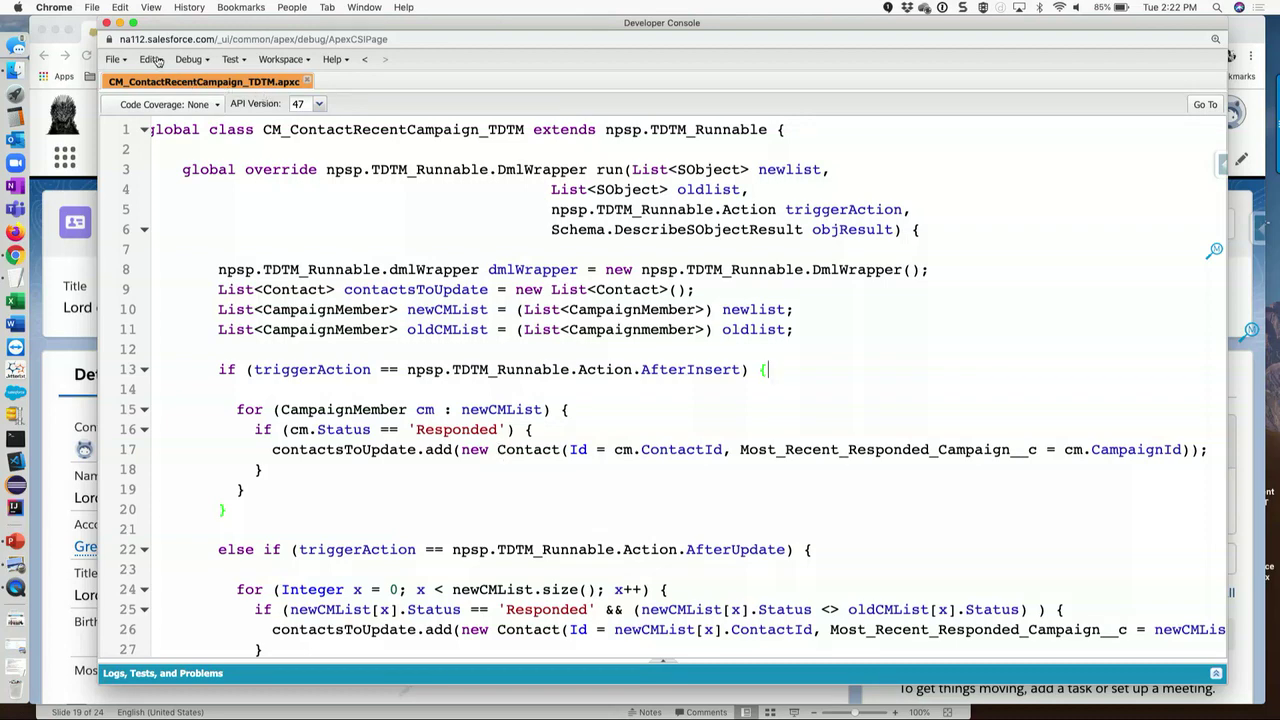
pyautogui.click(127, 62)
# - Create a new Apex class named CM_ContactRecentCampaign_TEST, copying the name from TextEdit
pyautogui.moveTo(150, 83)
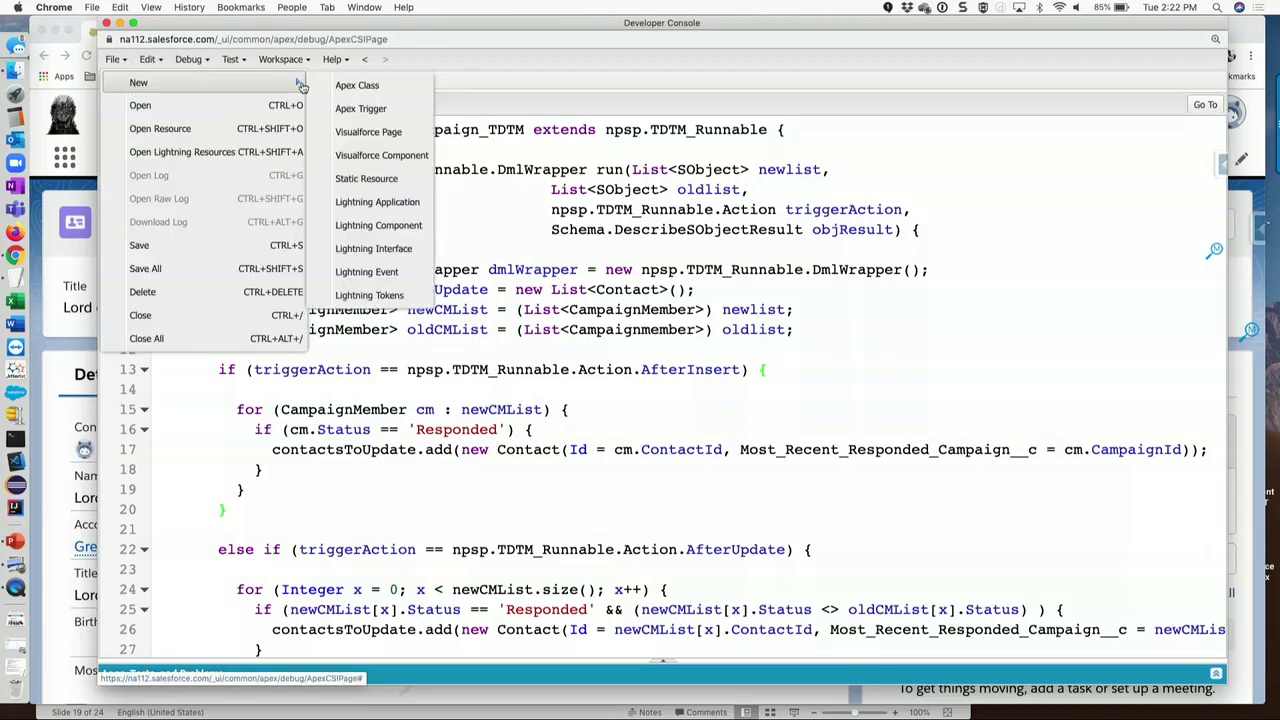
pyautogui.click(357, 86)
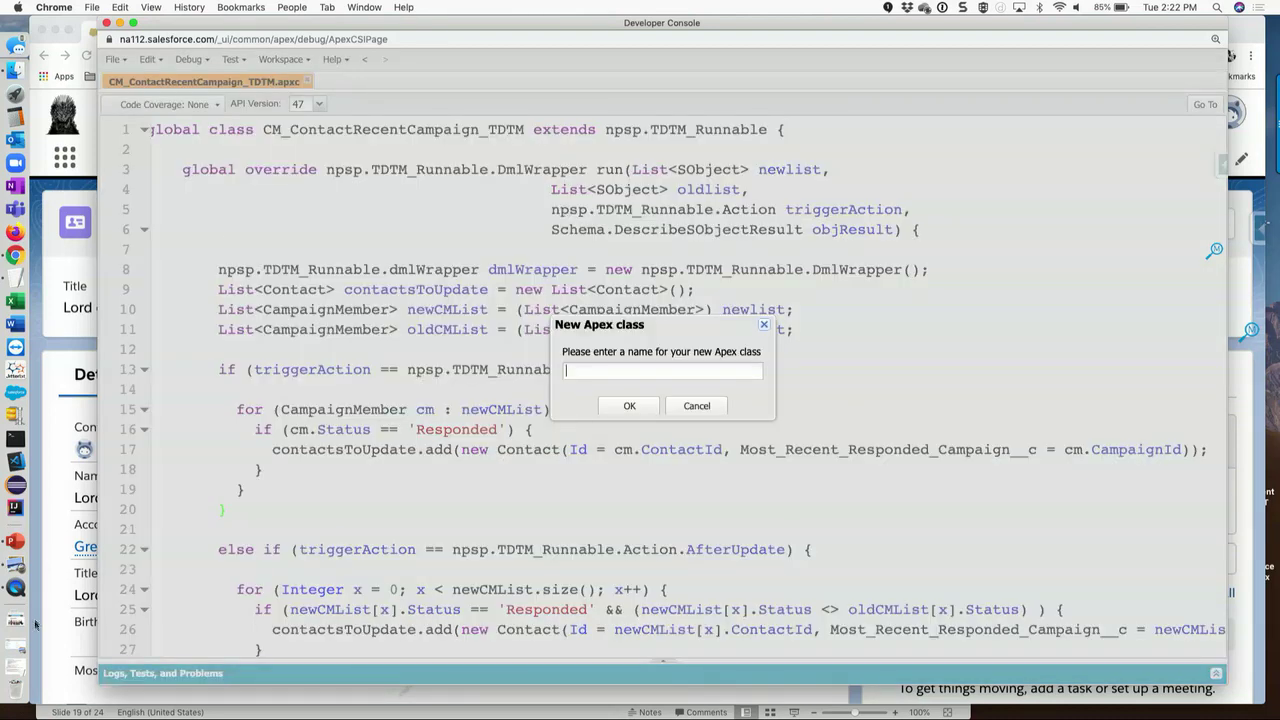
pyautogui.click(12, 662)
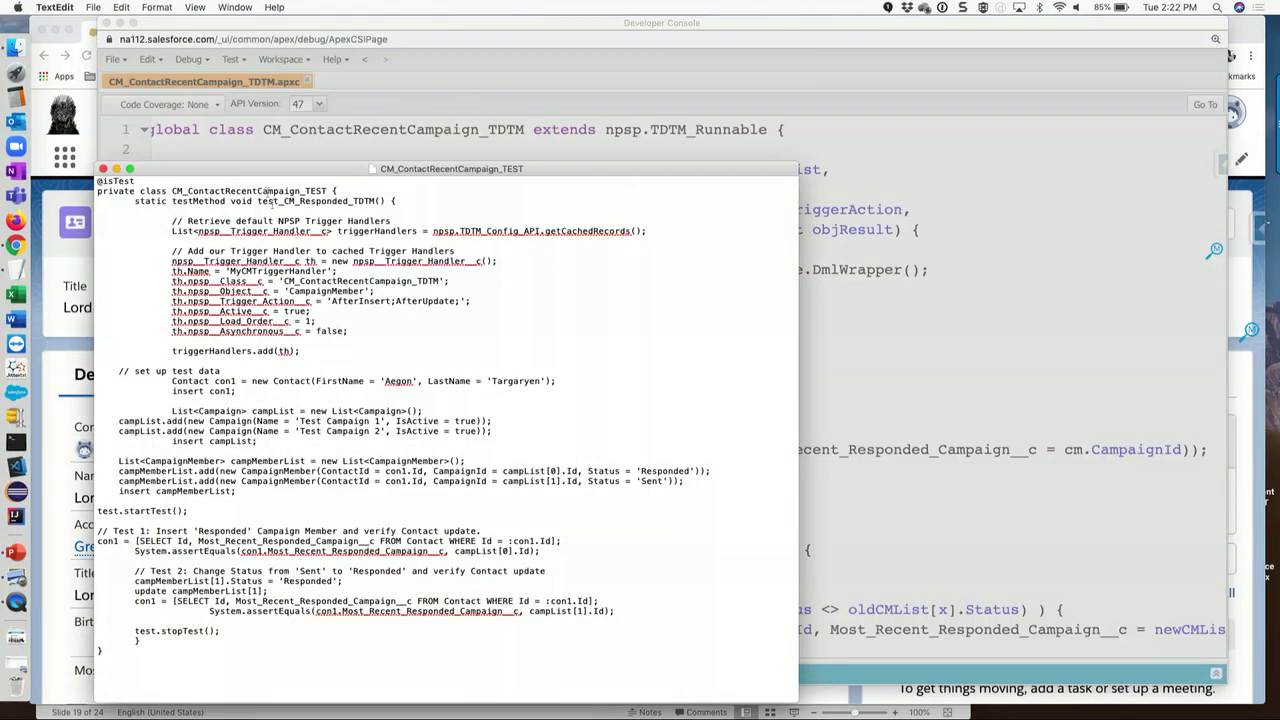
pyautogui.moveTo(172, 190); pyautogui.dragTo(351, 195)
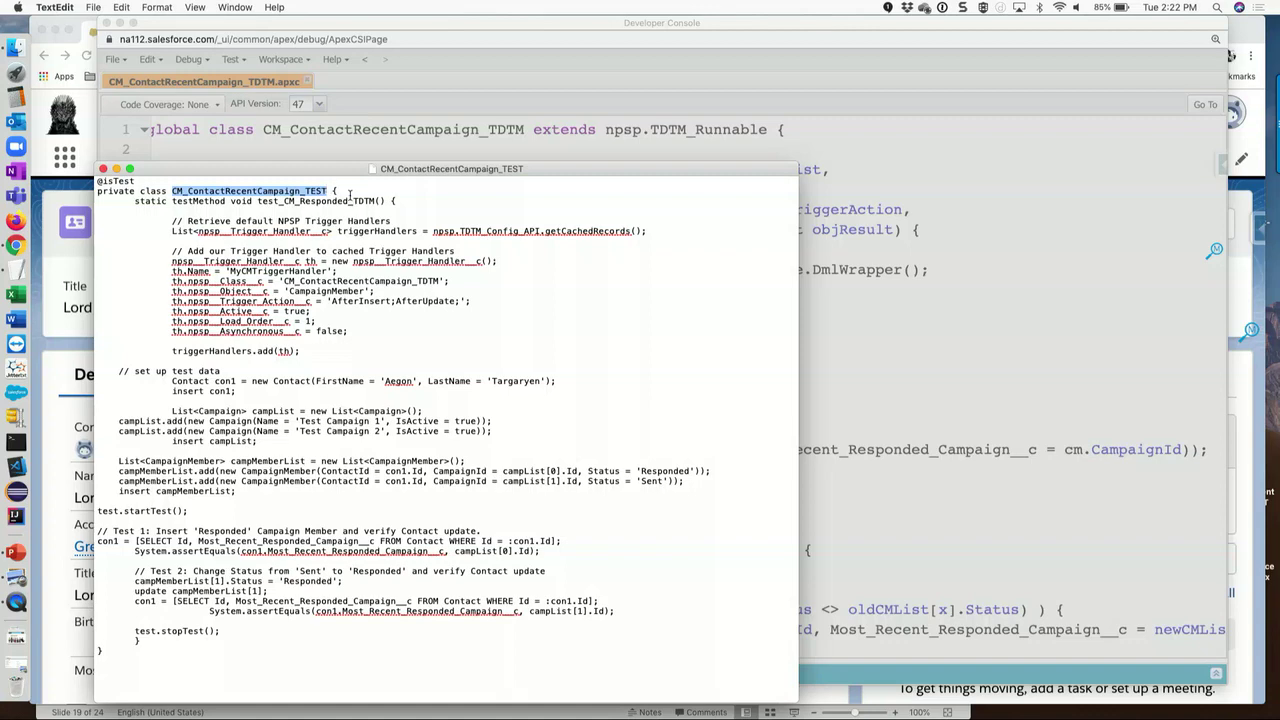
pyautogui.press('super+c')
pyautogui.click(871, 262)
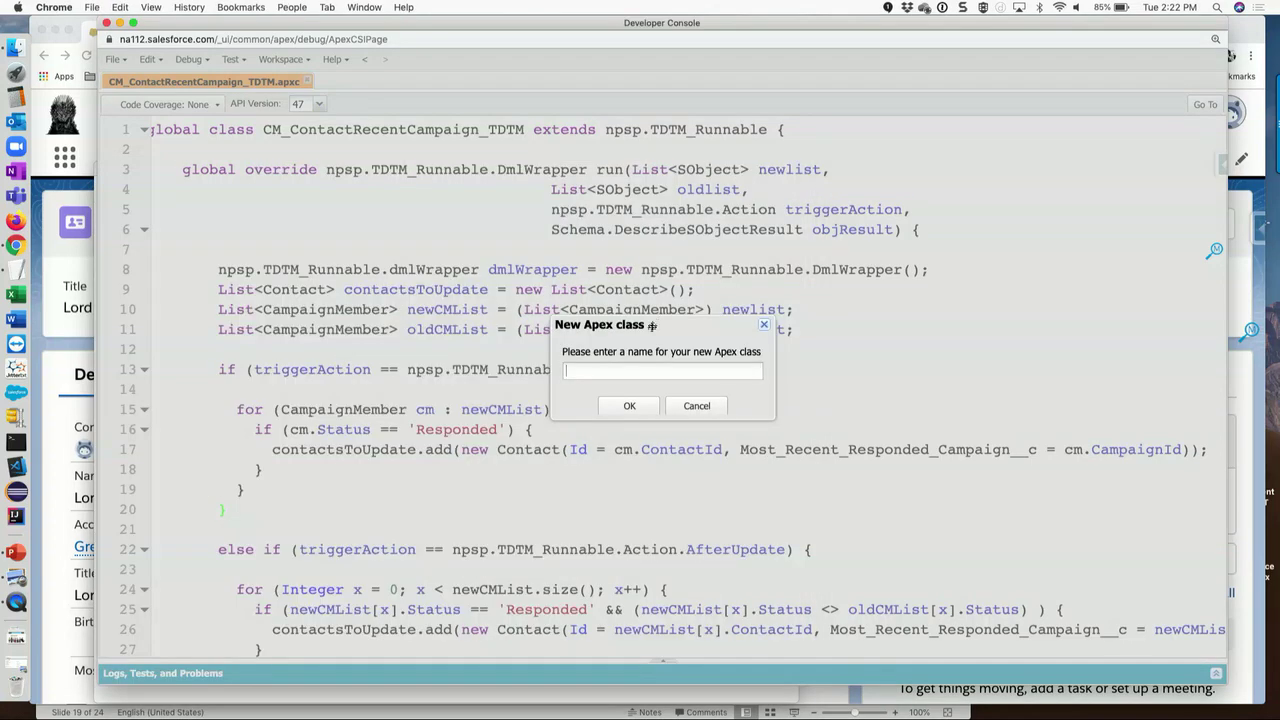
pyautogui.press('super+v')
pyautogui.click(624, 408)
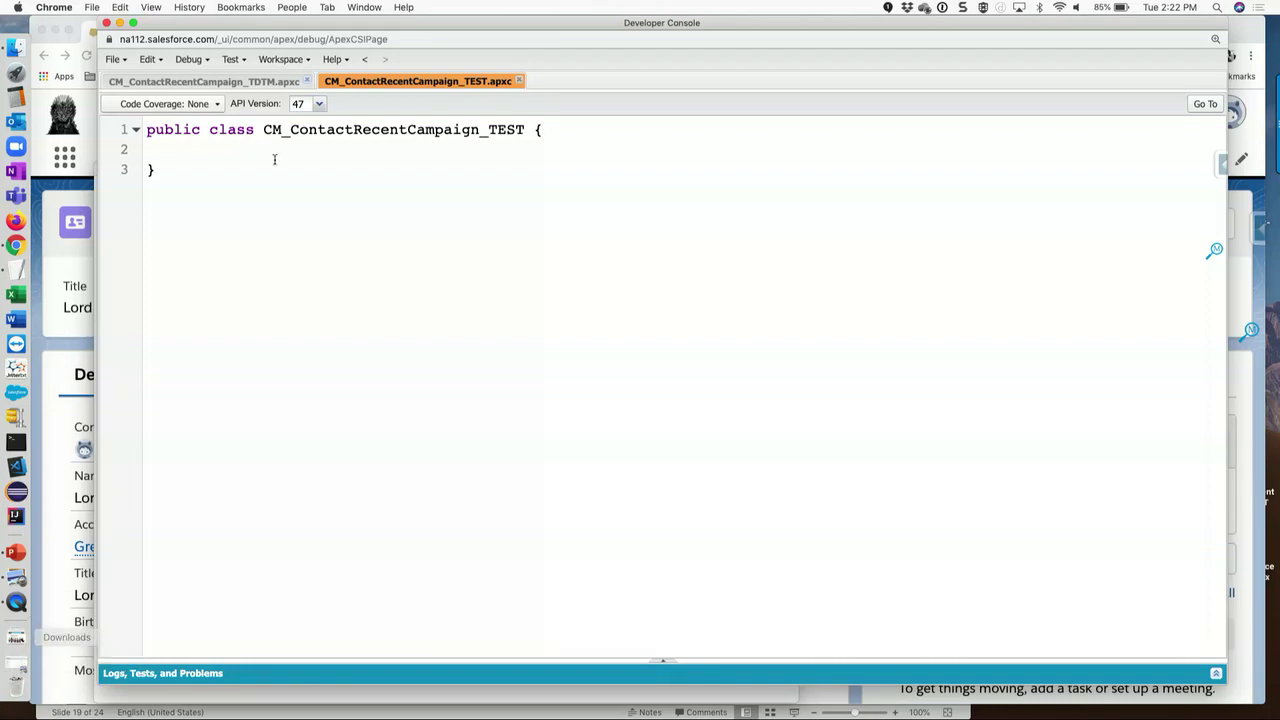
# - Paste the TextEdit test code over the empty test class and save it
pyautogui.doubleClick(308, 22)
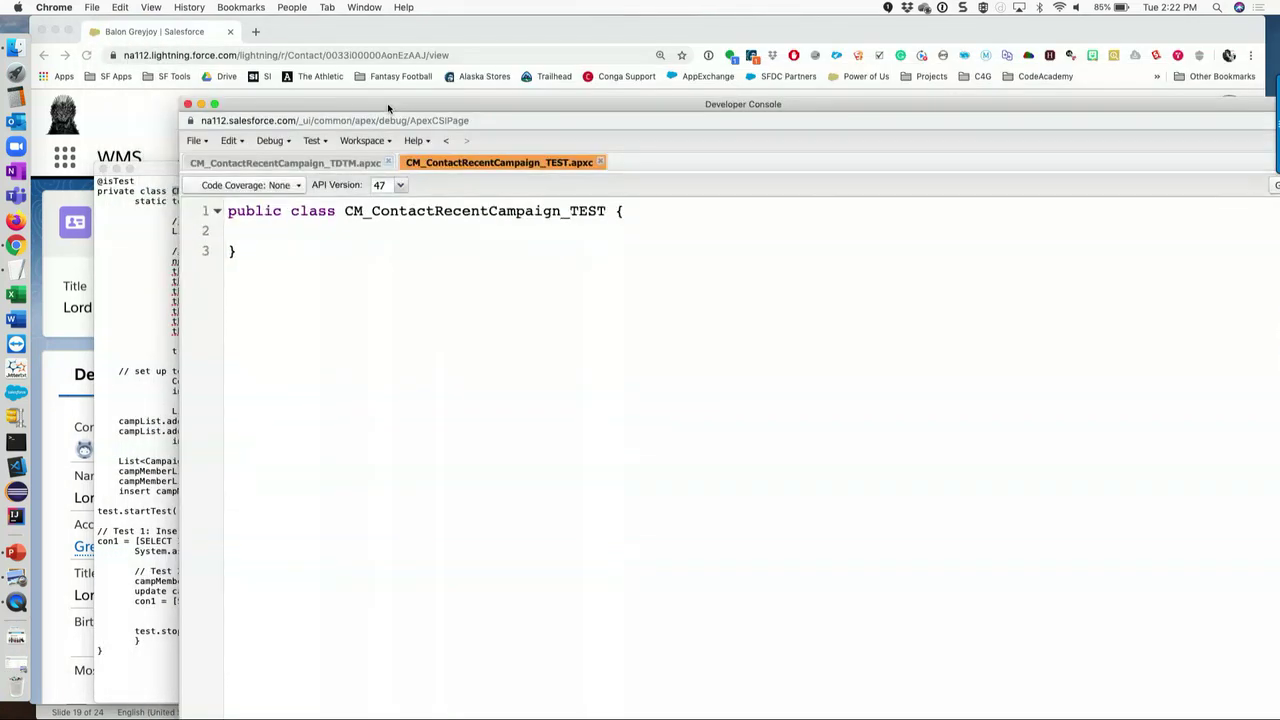
pyautogui.click(139, 300)
pyautogui.press('super+a')
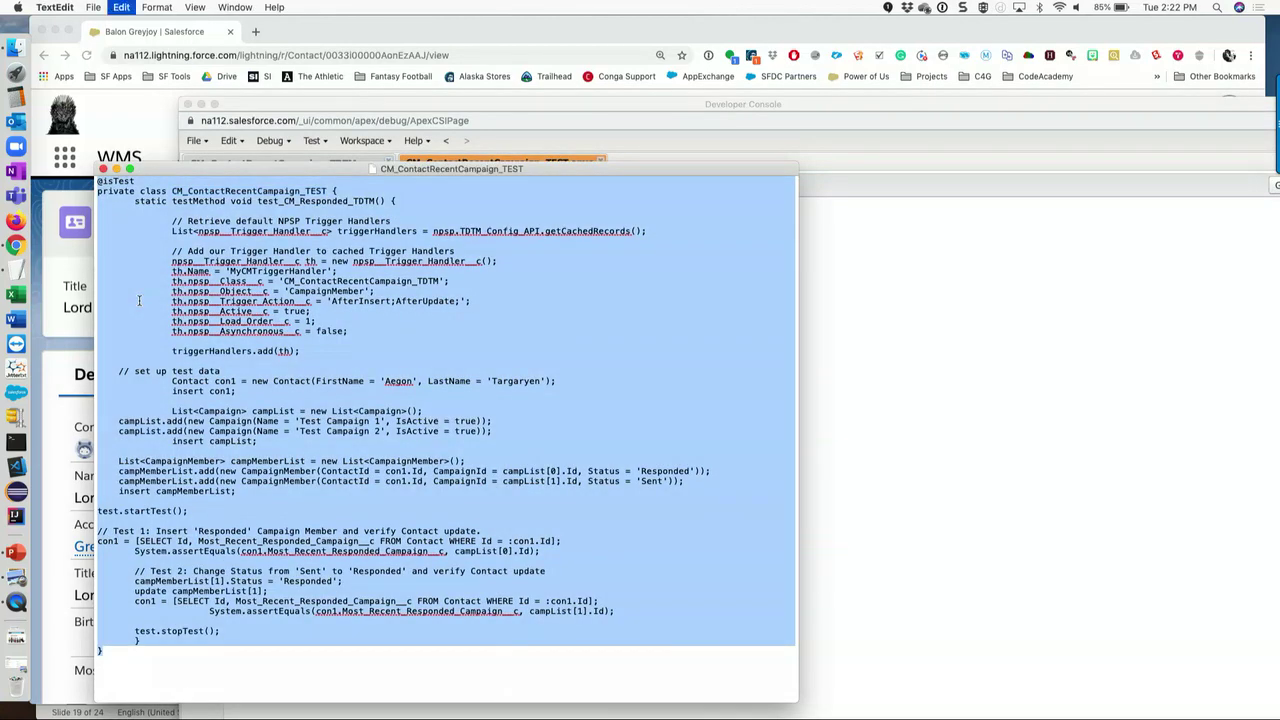
pyautogui.click(876, 267)
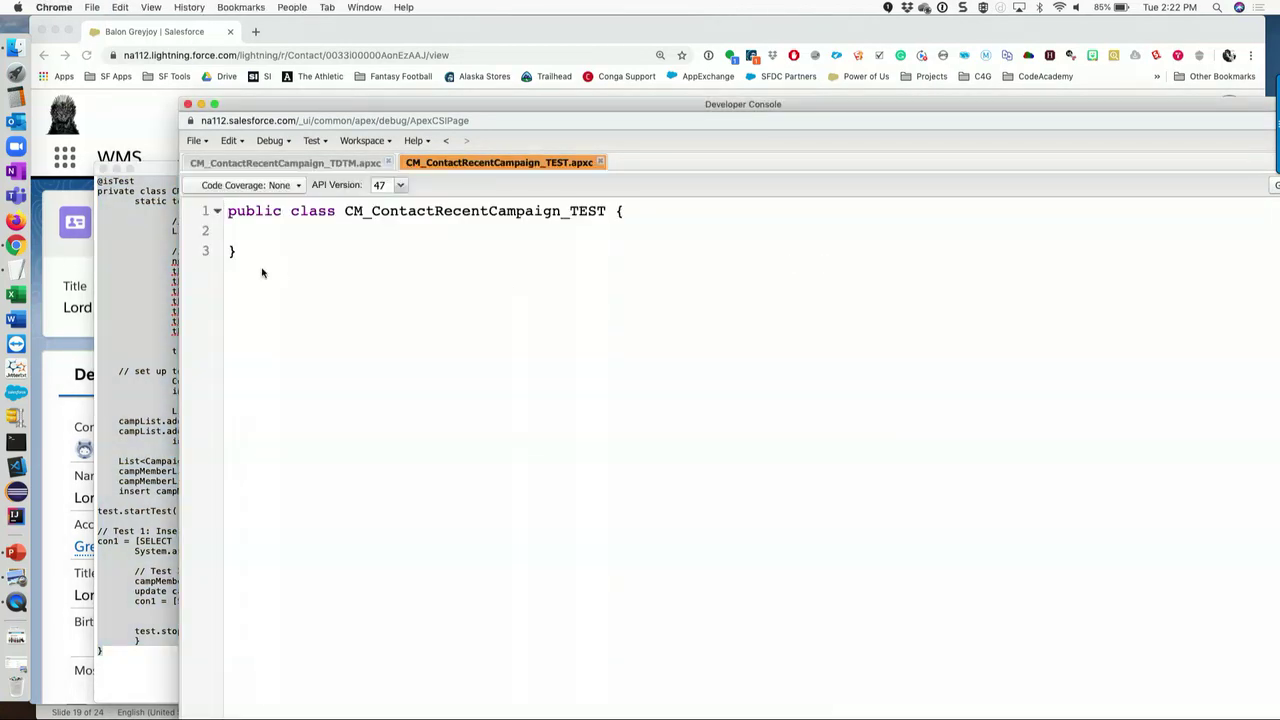
pyautogui.moveTo(232, 250); pyautogui.dragTo(222, 218)
pyautogui.press('super+v')
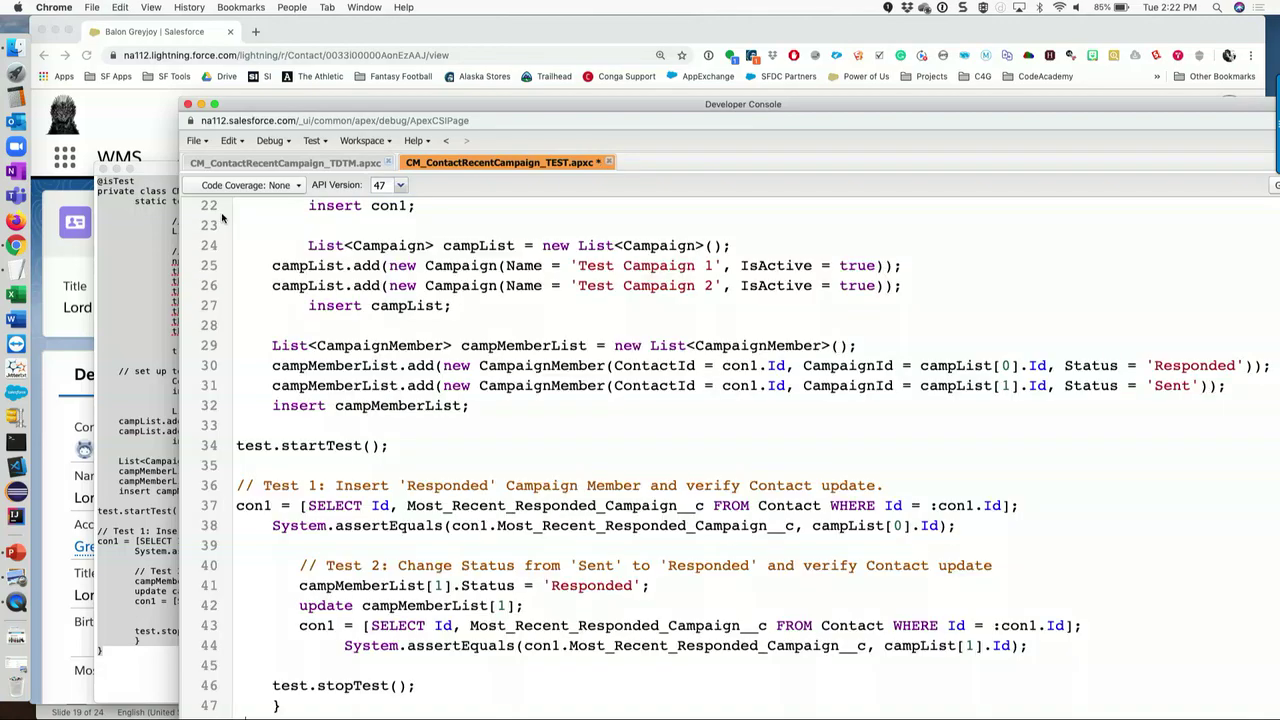
pyautogui.press('super+s')
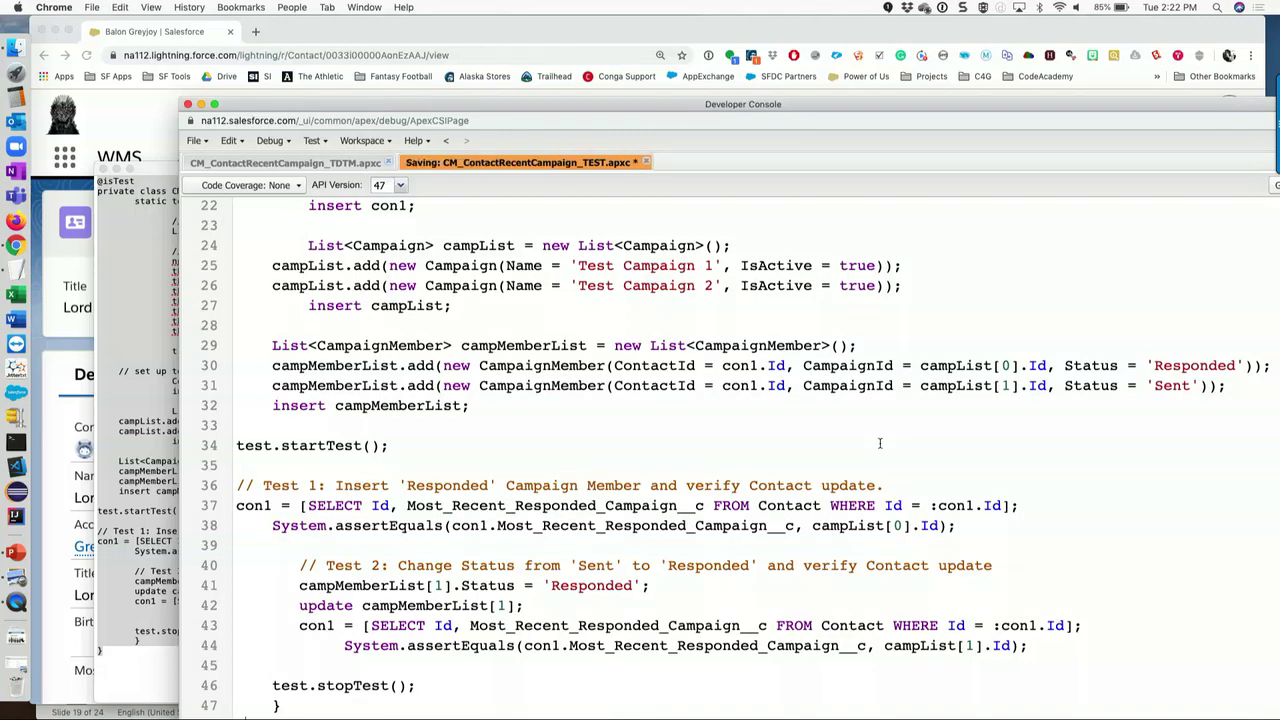
pyautogui.scroll(6, 880, 443)
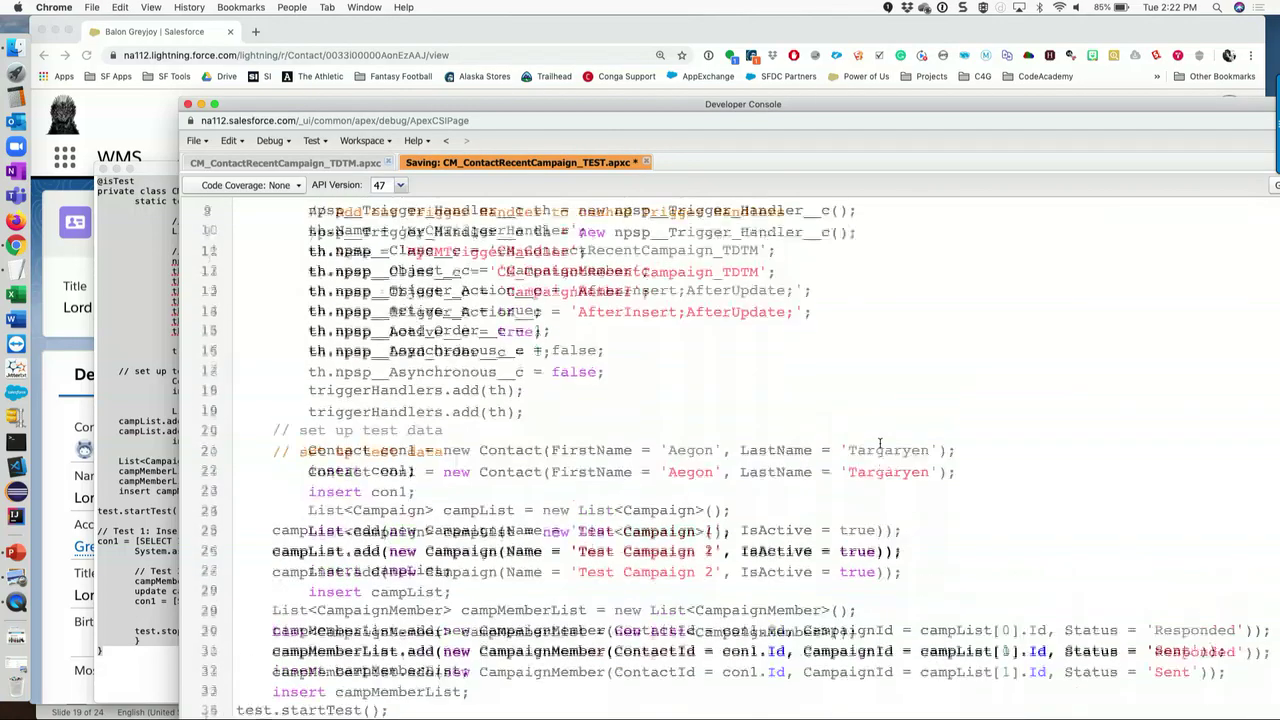
pyautogui.scroll(1, 934, 511)
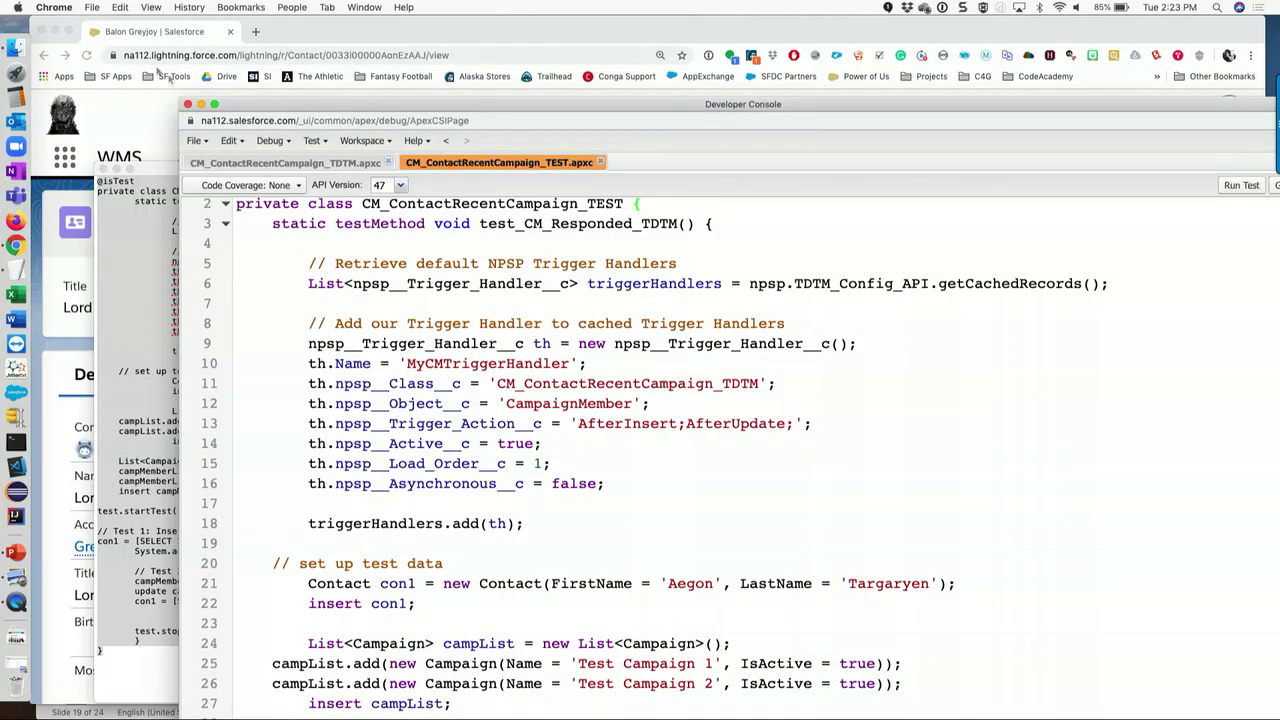
# - Close the Developer Console and browse the All Trigger Handlers list
pyautogui.click(188, 105)
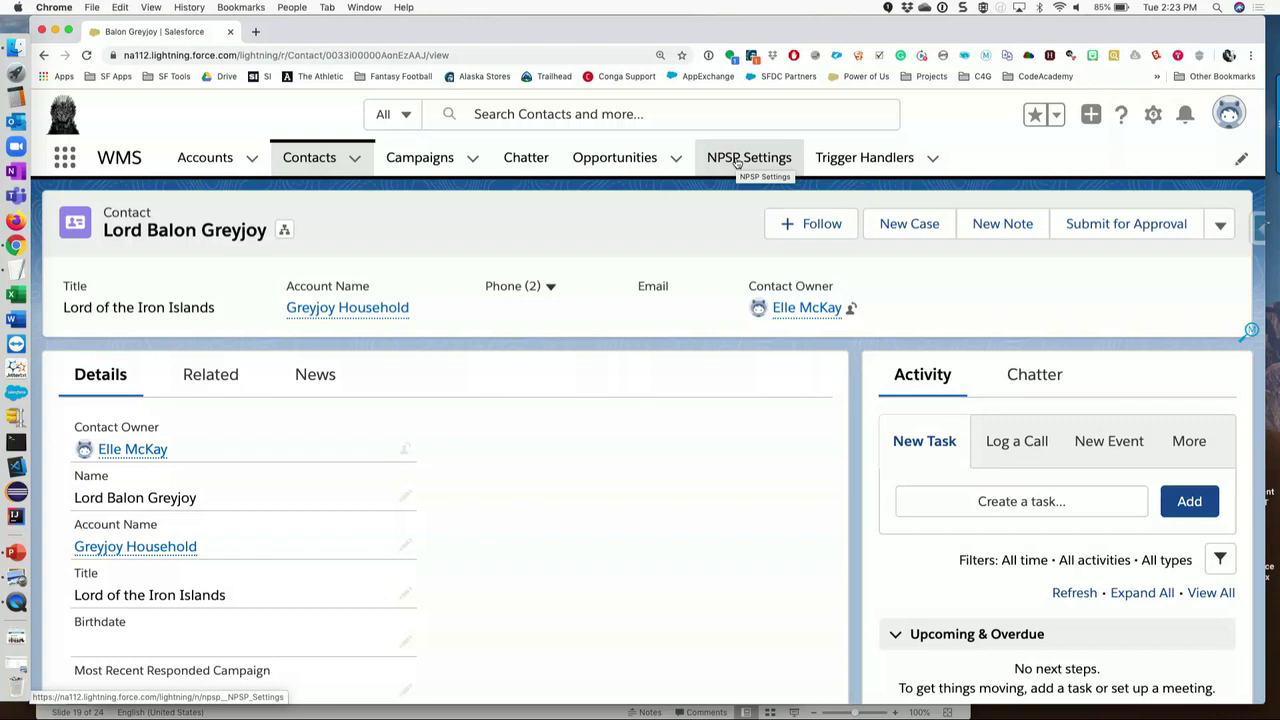
pyautogui.click(860, 160)
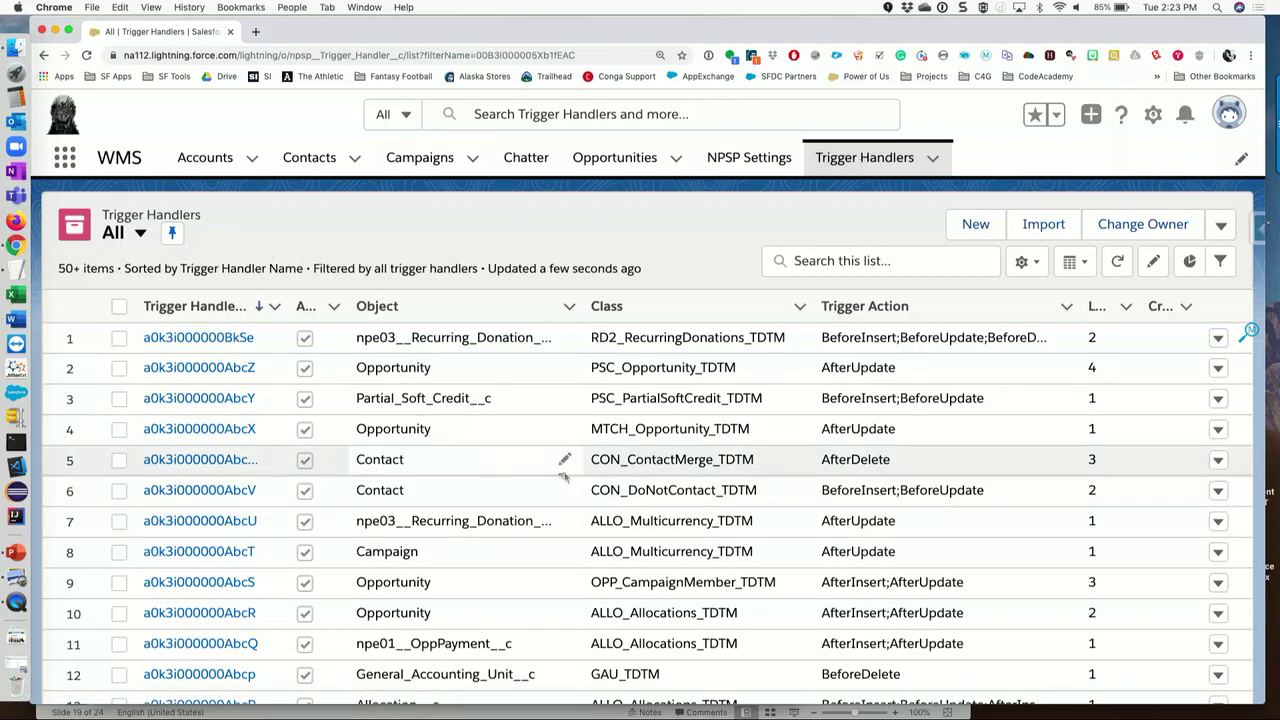
pyautogui.scroll(-1, 622, 543)
pyautogui.scroll(1, 622, 546)
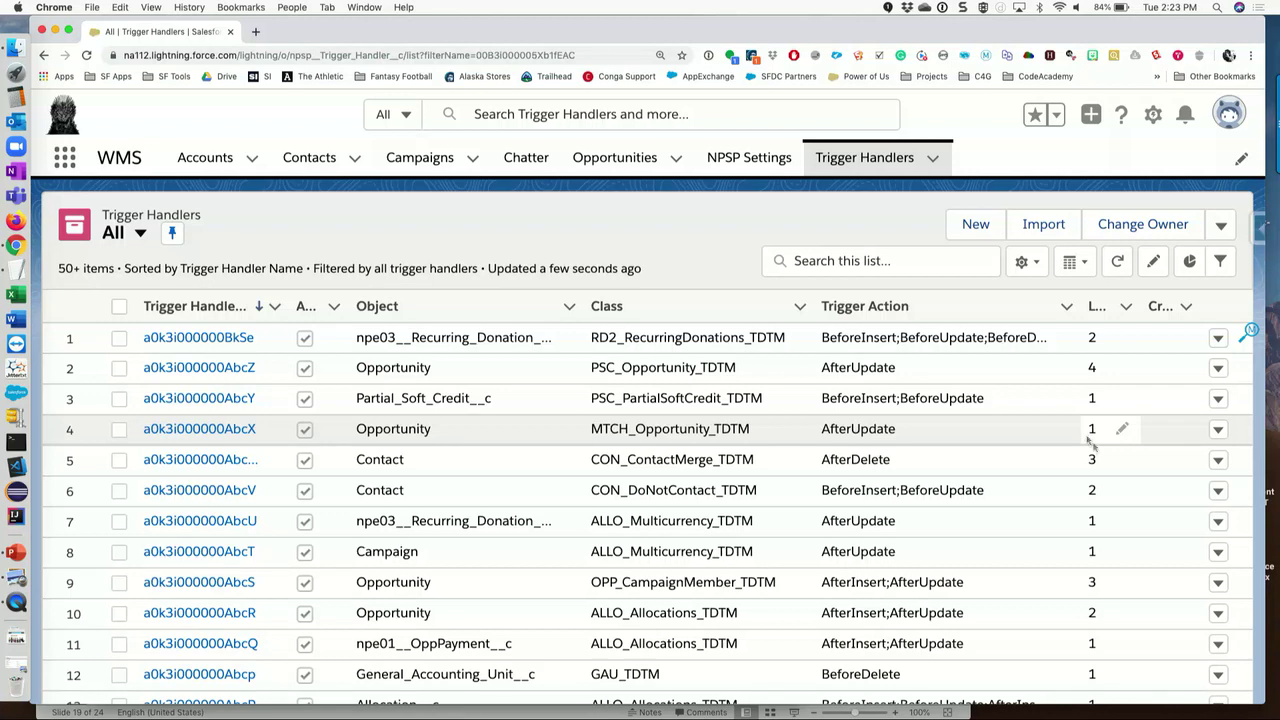
# - Start a Trigger Handler named UpdateContactCampaign with class CM_ContactRecentCampaign_TDTM on the CampaignMember object
pyautogui.click(976, 226)
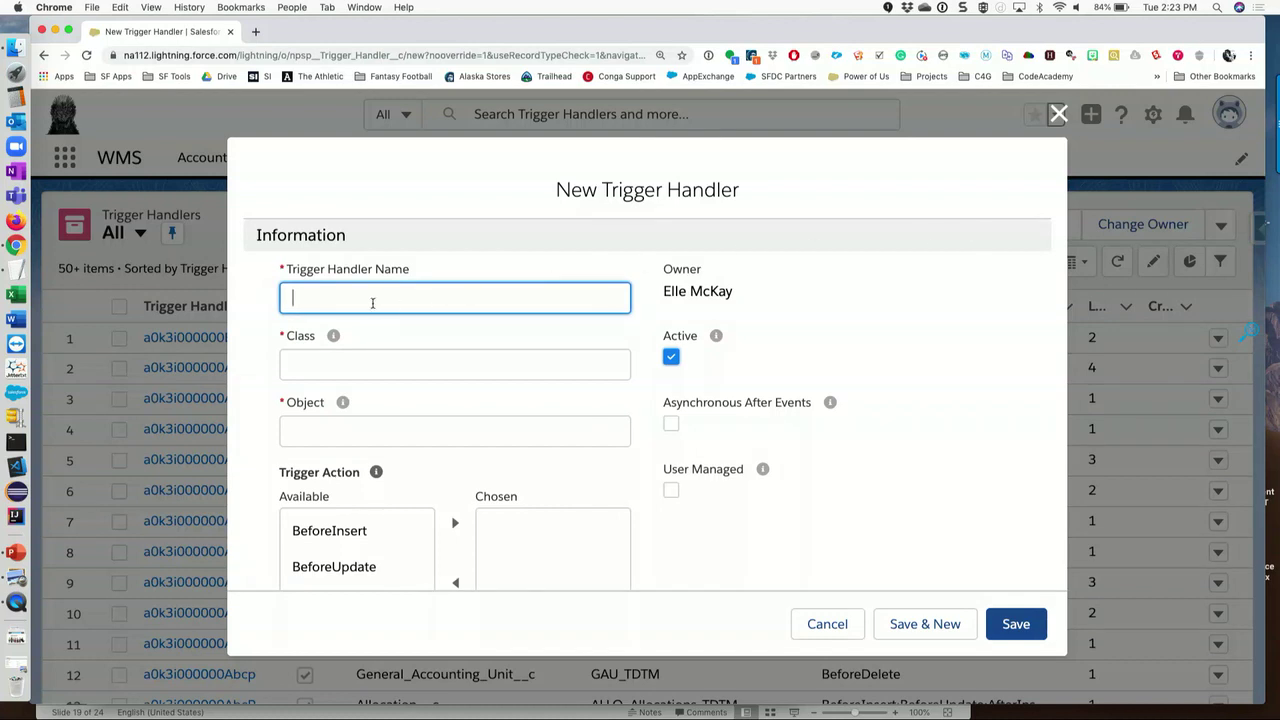
pyautogui.write('UpdateContactCAmpaign')
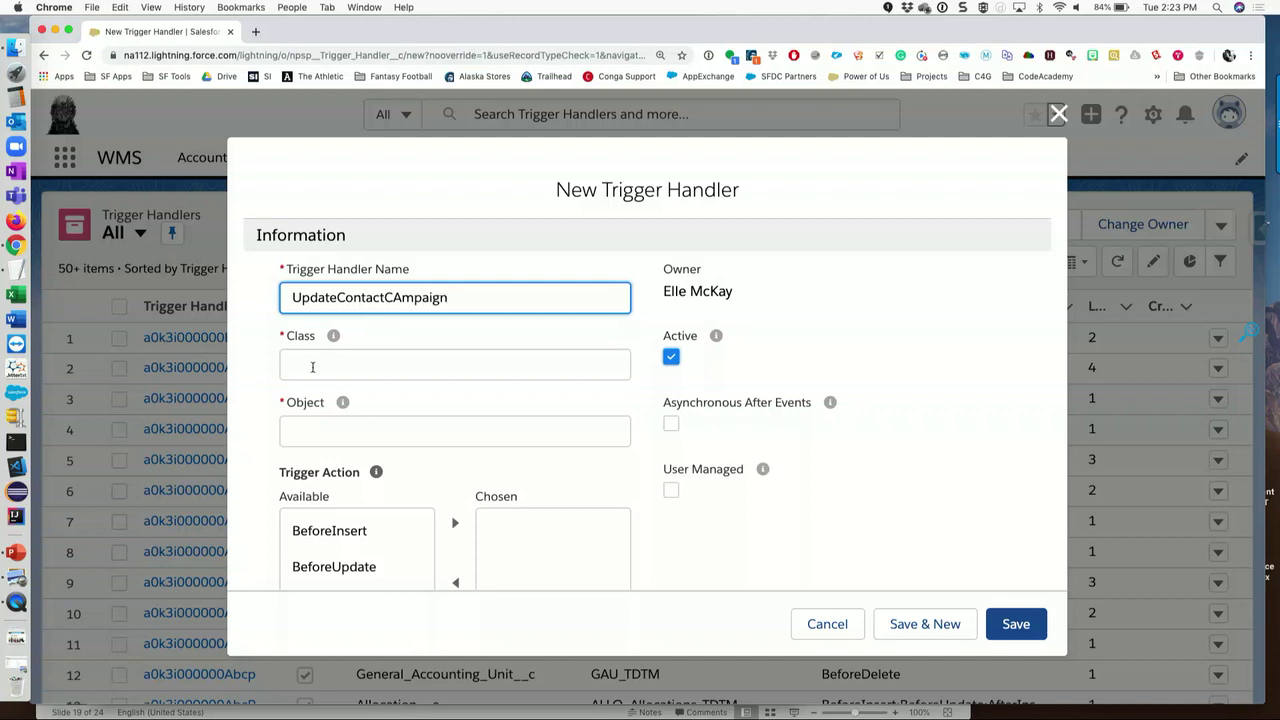
pyautogui.click(312, 367)
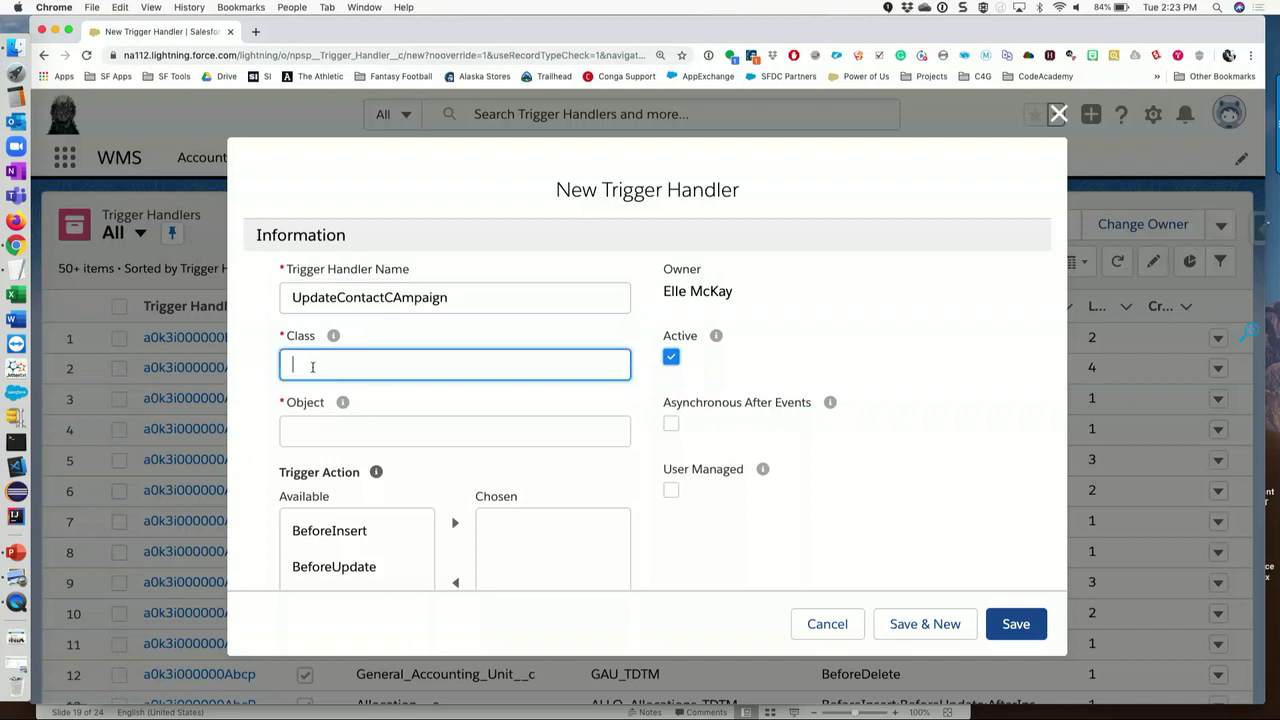
pyautogui.write('CM_COntac')
pyautogui.press('BackSpace')
pyautogui.press('BackSpace')
pyautogui.press('BackSpace')
pyautogui.write('ontactRecentC')
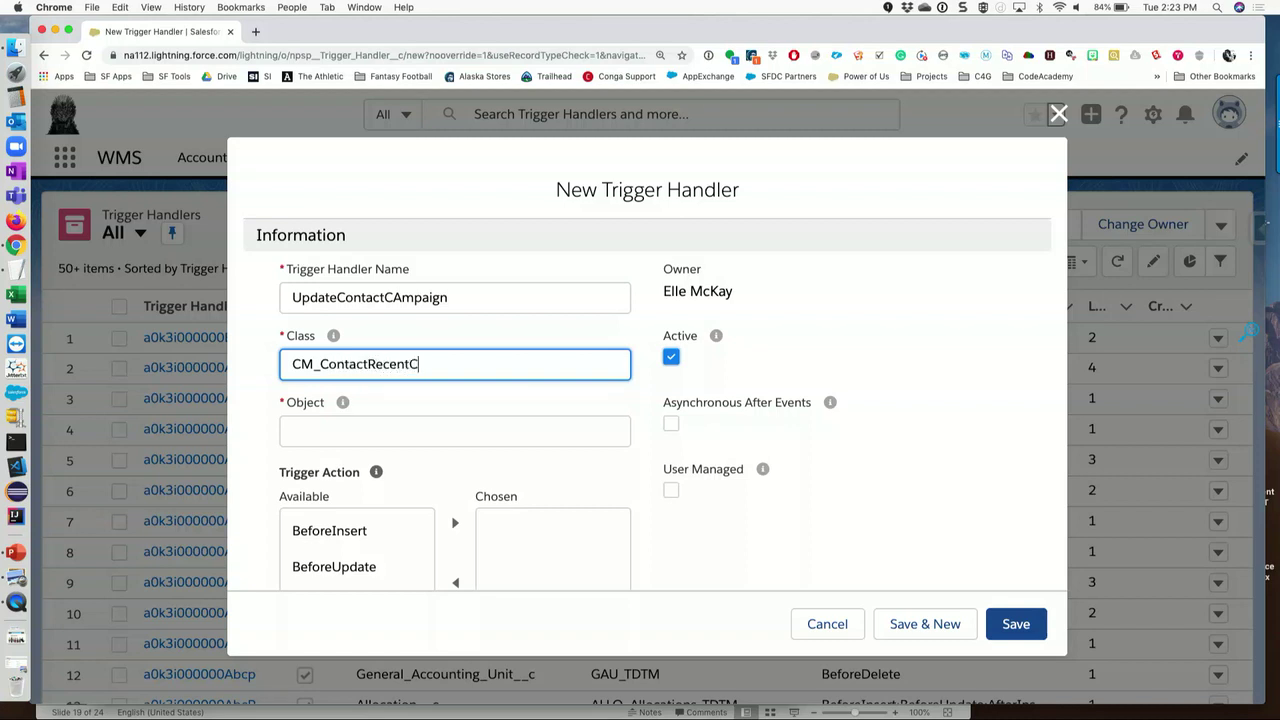
pyautogui.write('ampaign_TDTM')
pyautogui.click(285, 427)
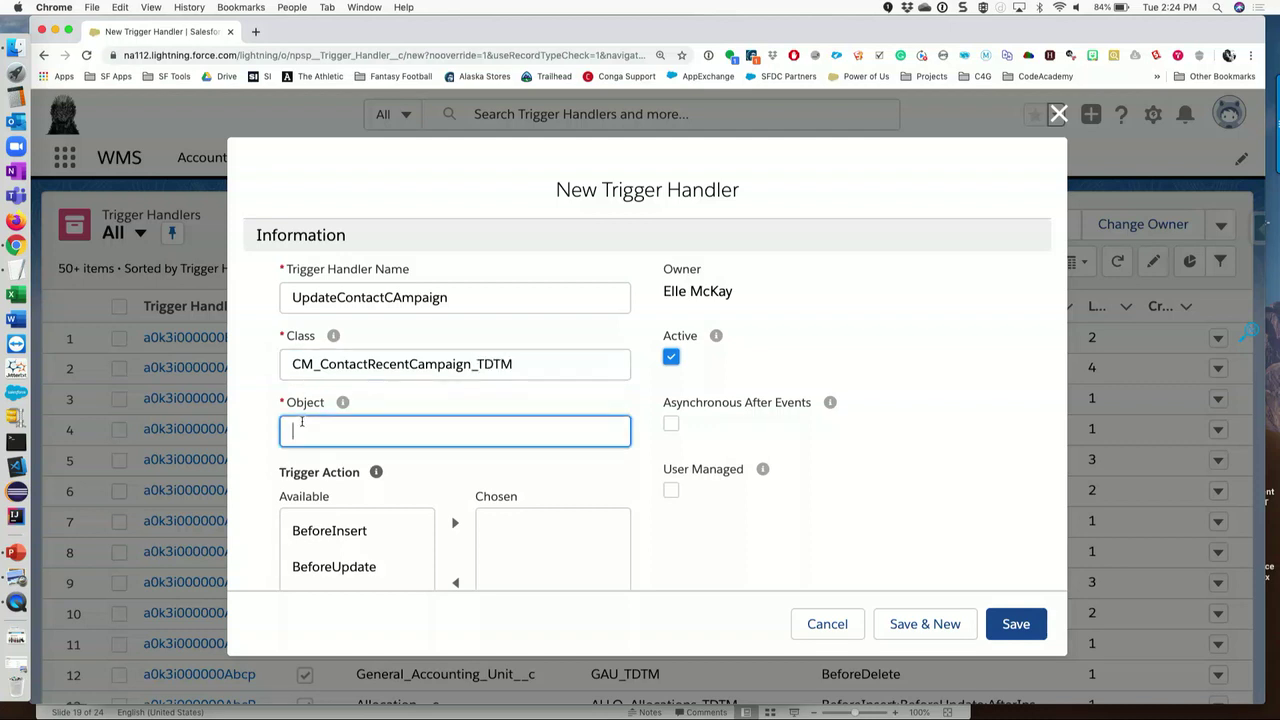
pyautogui.write('Campaing')
pyautogui.write('Object')
# - Choose AfterInsert and AfterUpdate actions, set load order 2, mark it user managed, and save
pyautogui.tripleClick(467, 362)
pyautogui.scroll(-5, 488, 395)
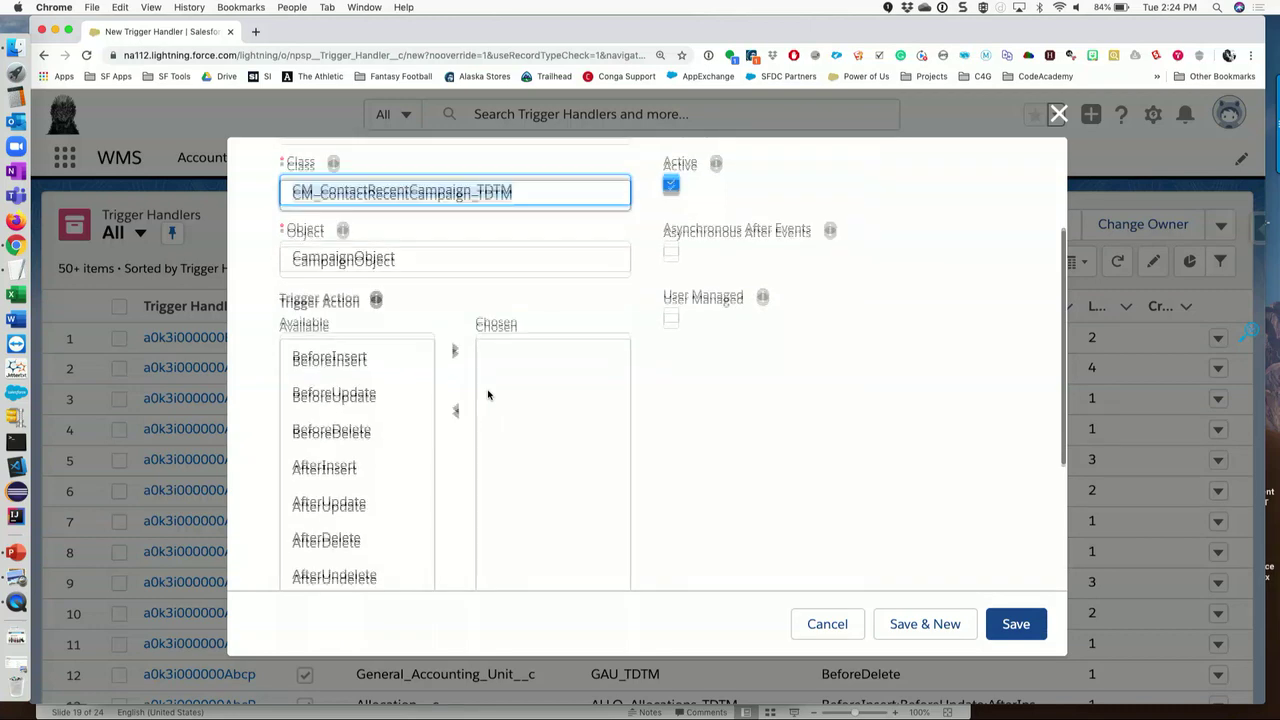
pyautogui.click(347, 432)
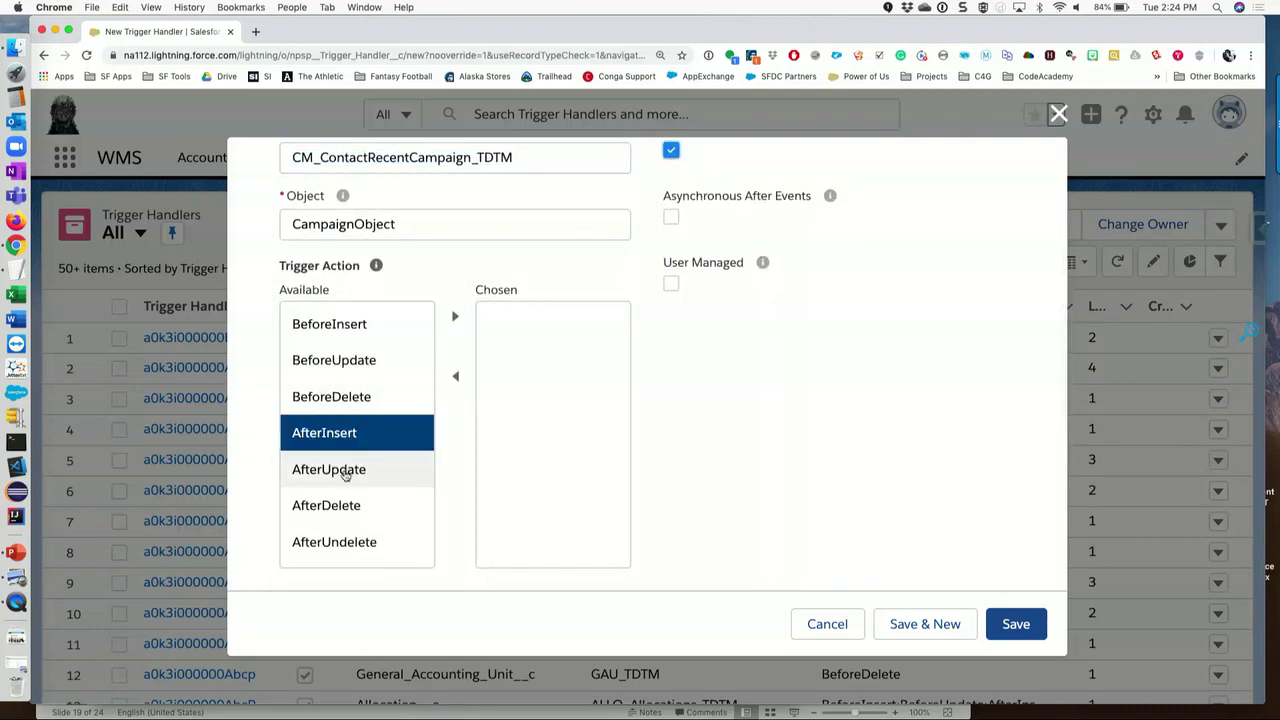
pyautogui.keyDown('shift'); pyautogui.click(338, 470); pyautogui.keyUp('shift')
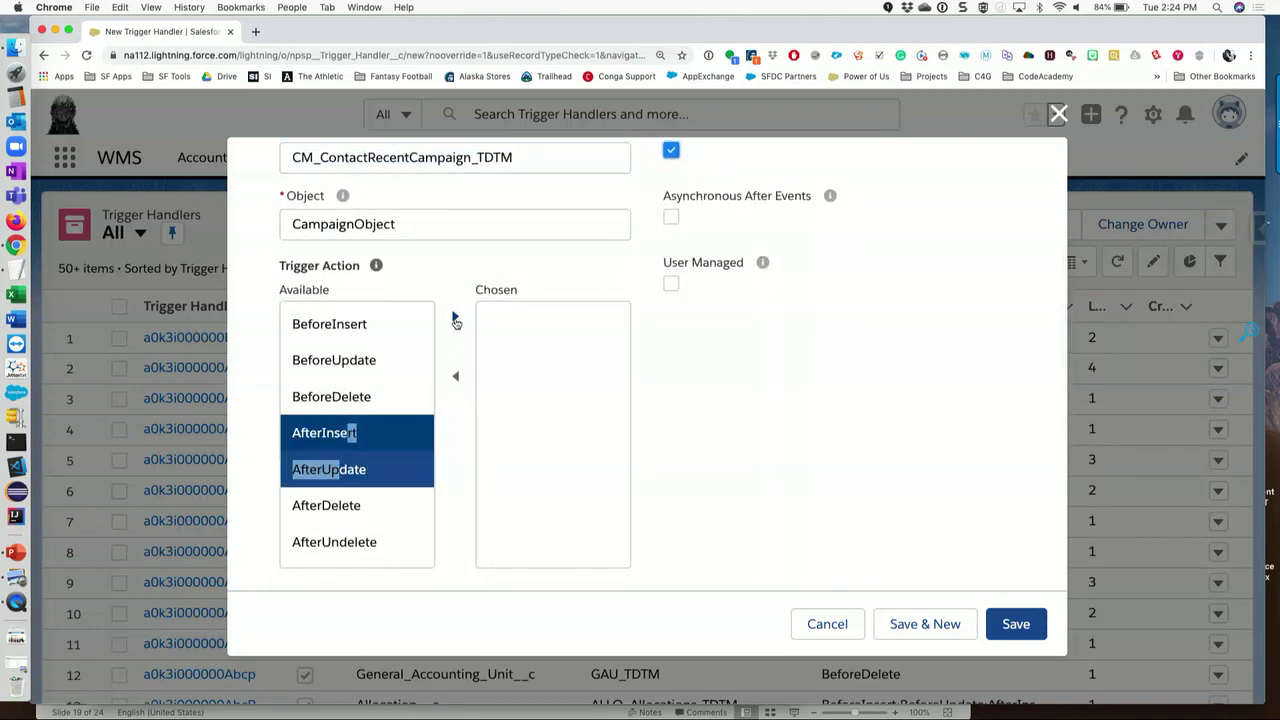
pyautogui.click(455, 320)
pyautogui.scroll(-3, 718, 453)
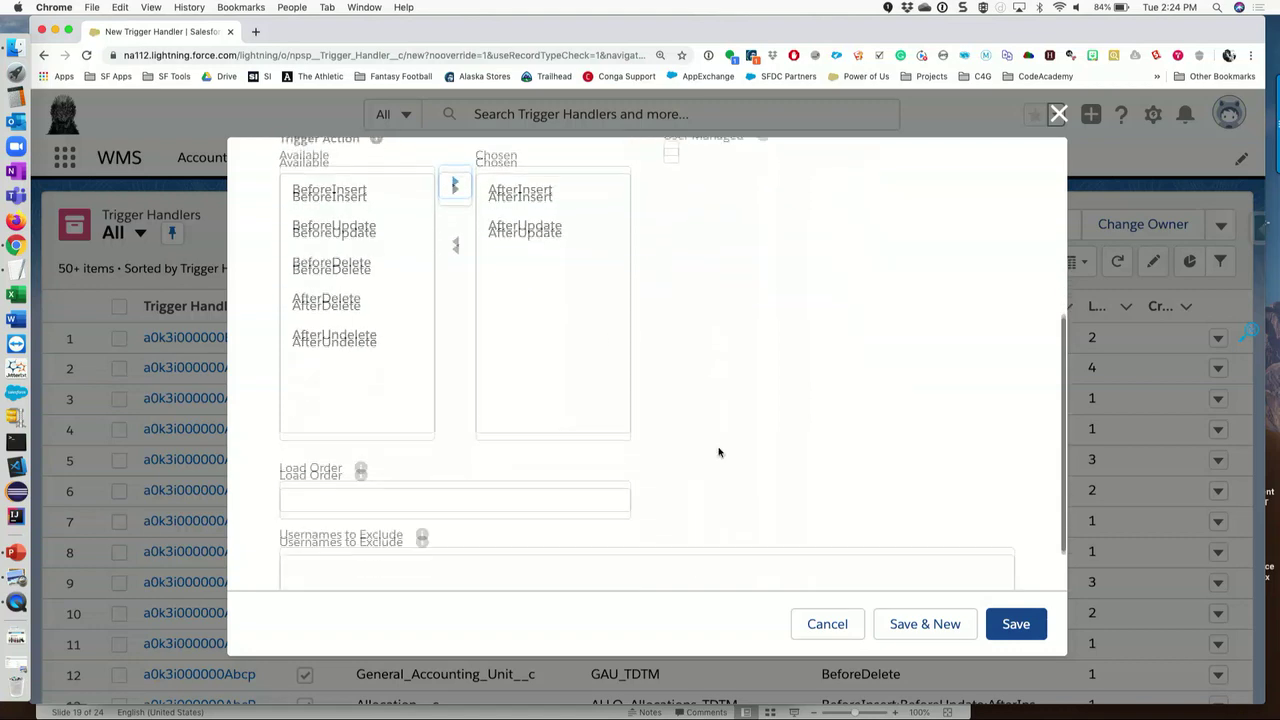
pyautogui.click(366, 470)
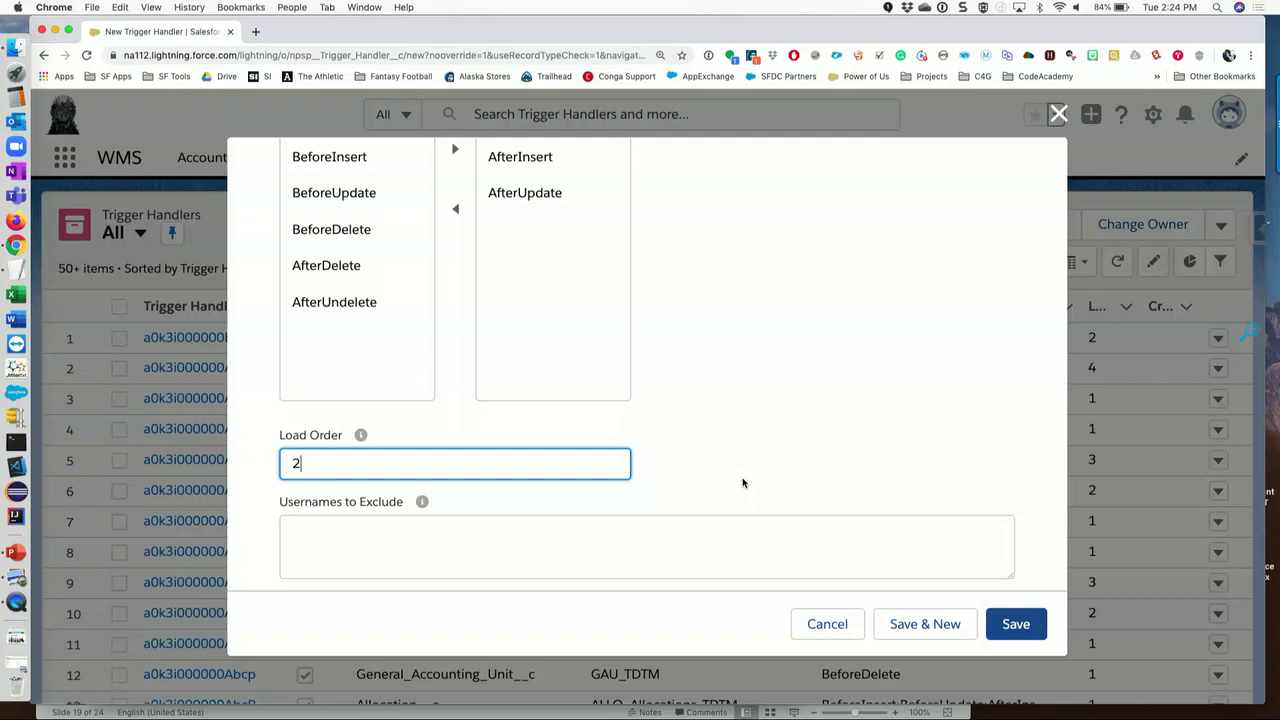
pyautogui.scroll(5, 785, 495)
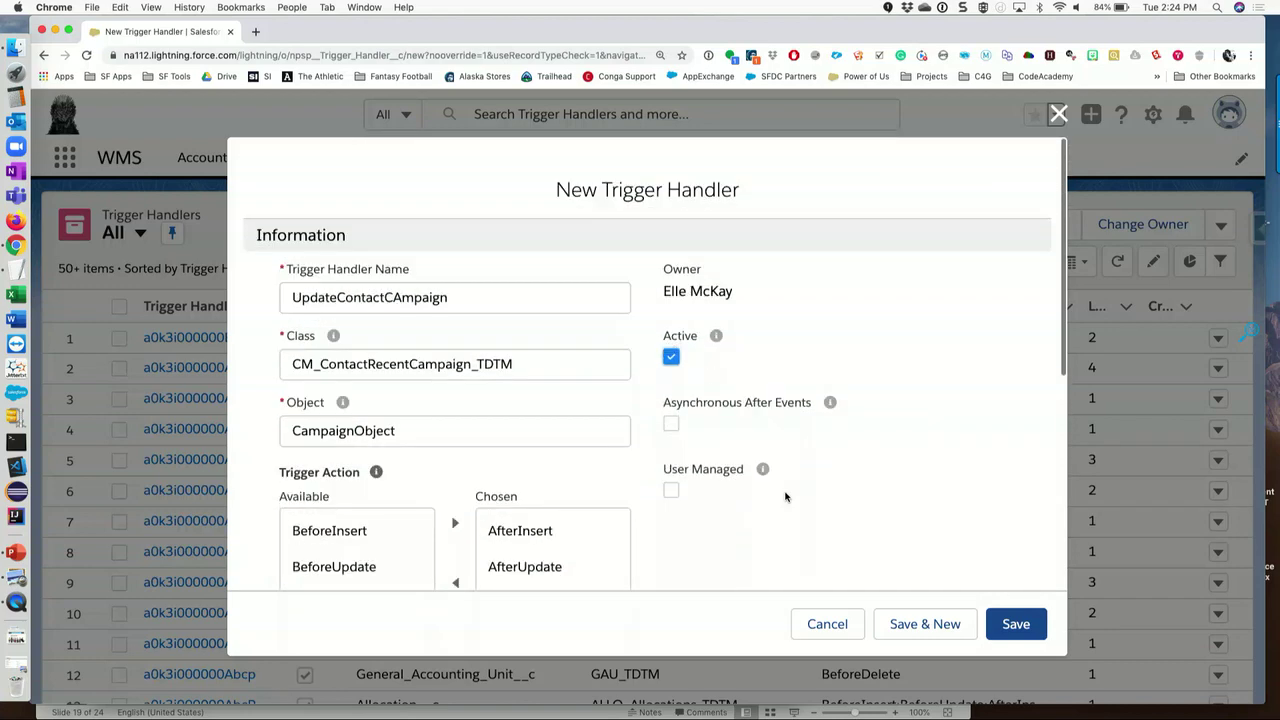
pyautogui.click(671, 491)
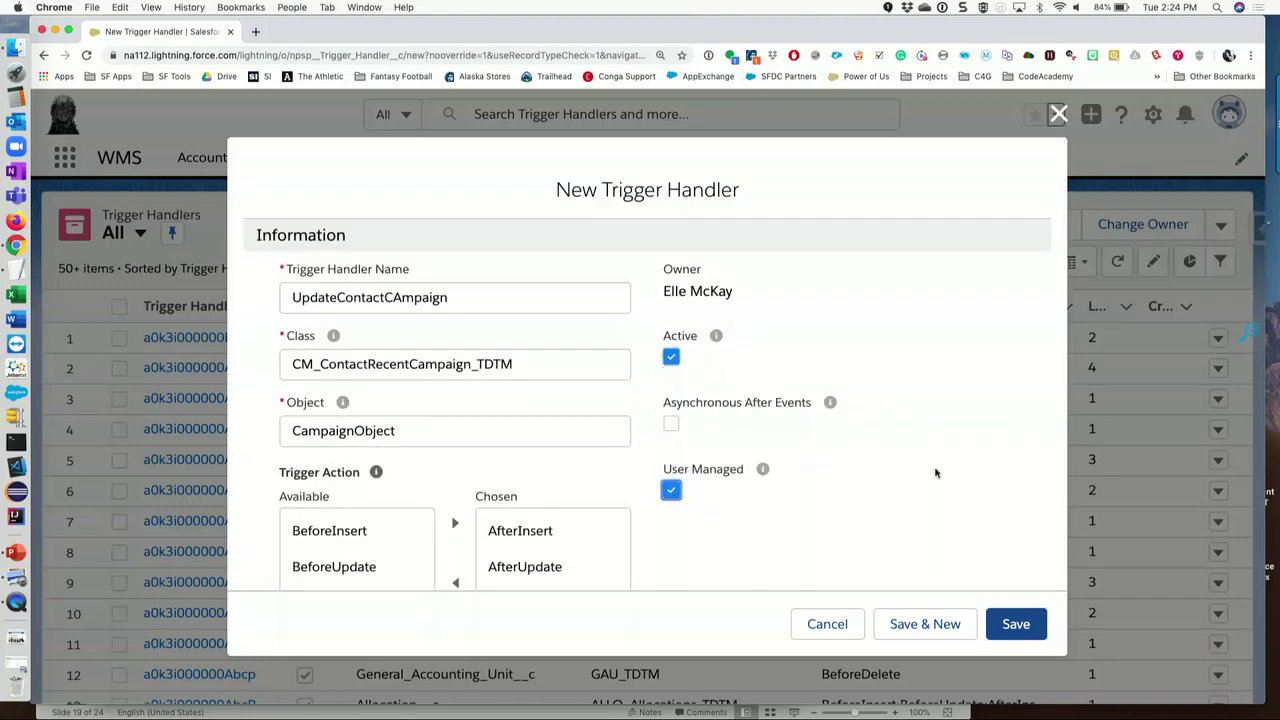
pyautogui.scroll(-3, 935, 473)
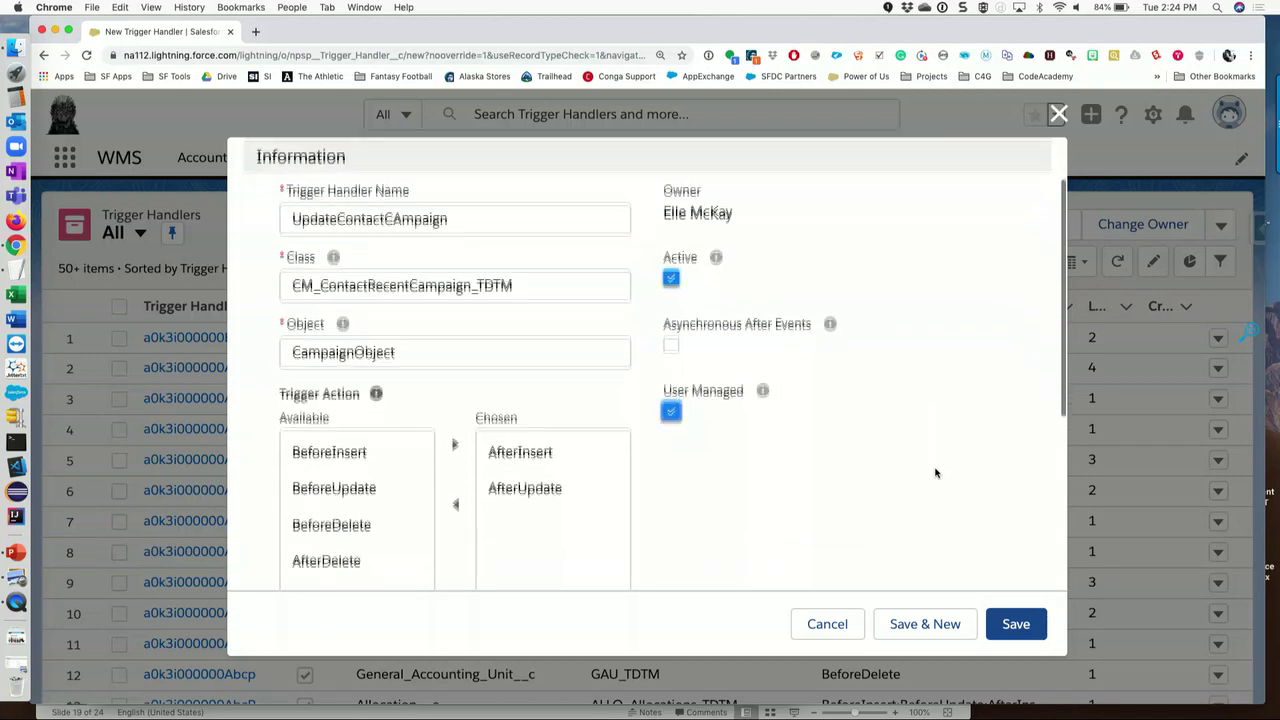
pyautogui.click(401, 198)
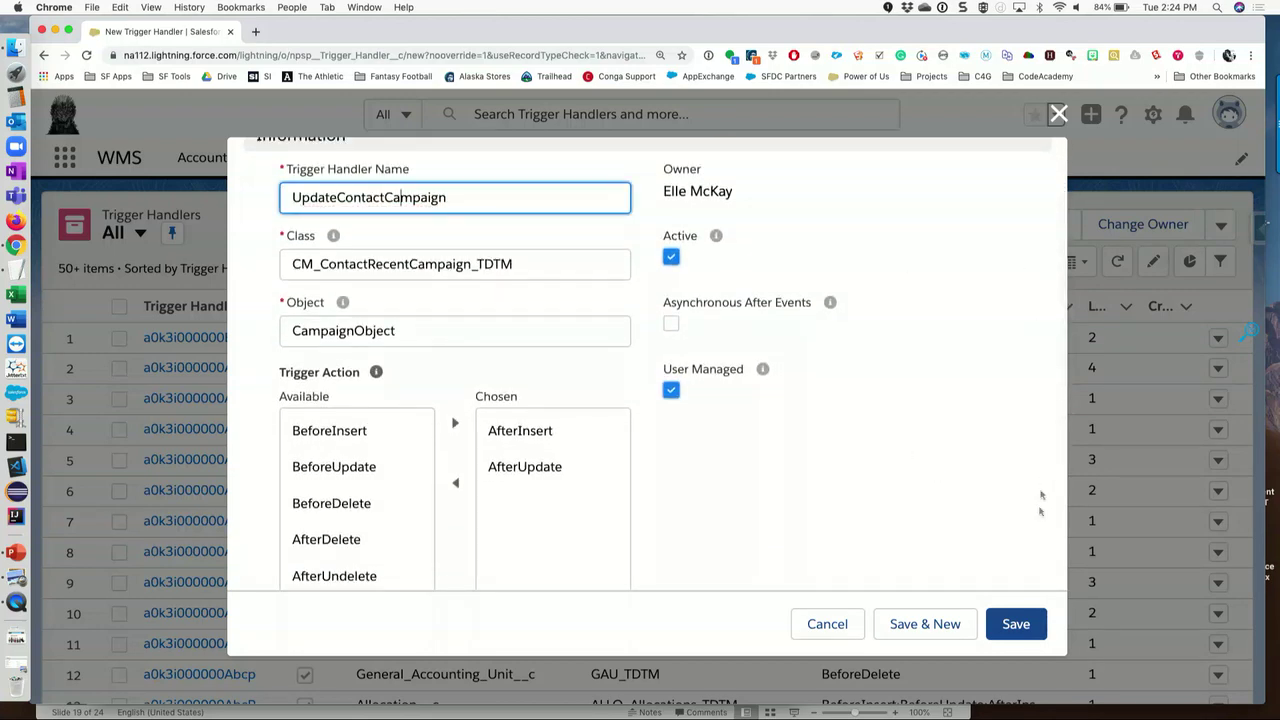
pyautogui.click(1018, 625)
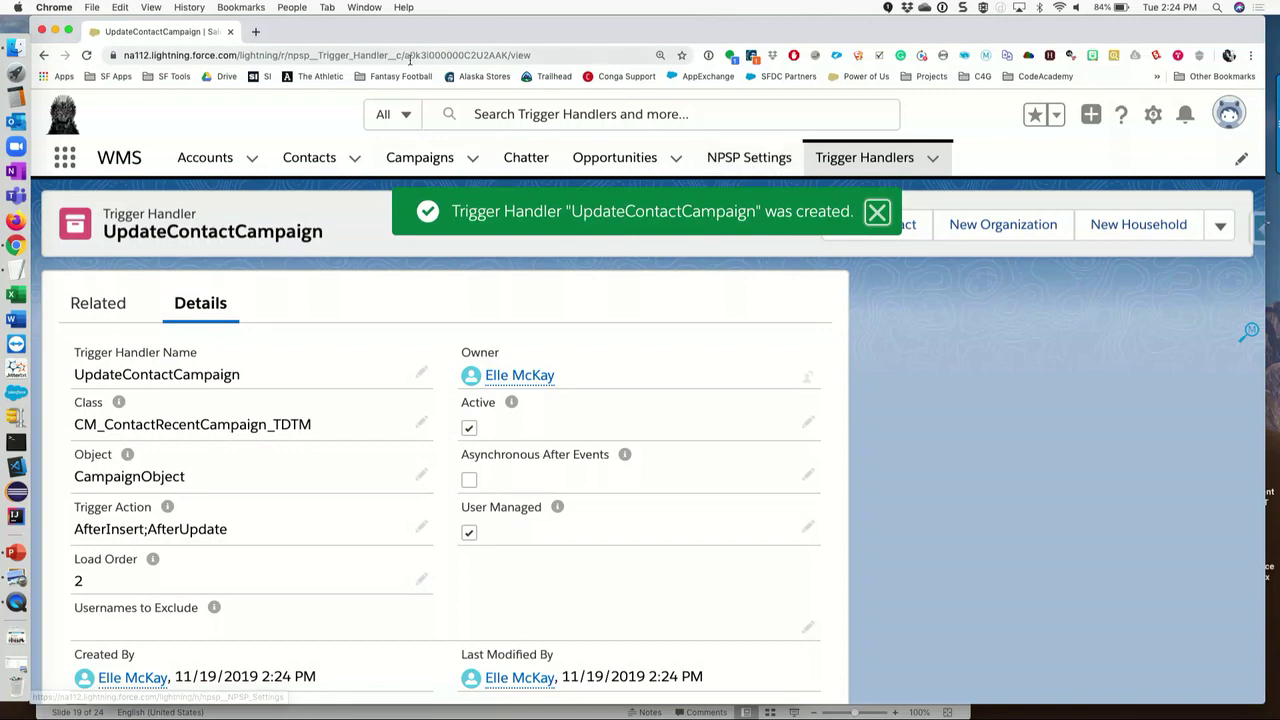
# - Check the contact's Campaign History on its Related tab, then return to the All Wars campaigns
pyautogui.click(418, 157)
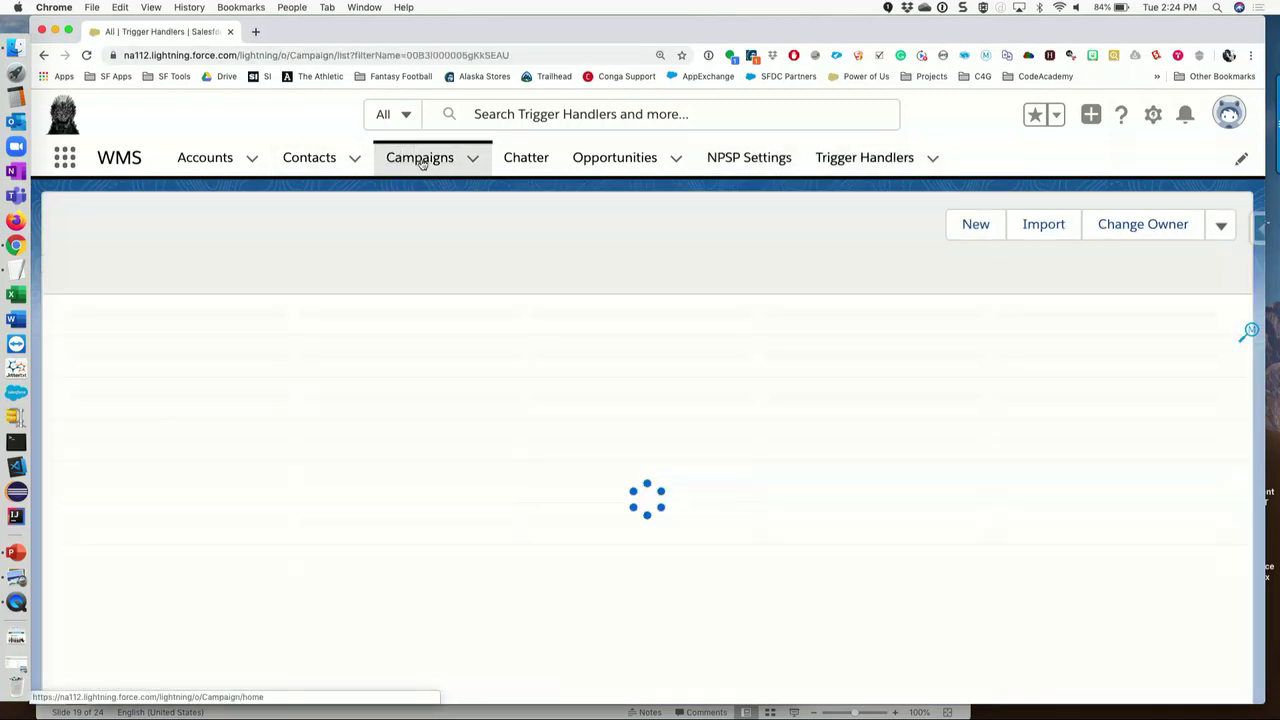
pyautogui.click(318, 163)
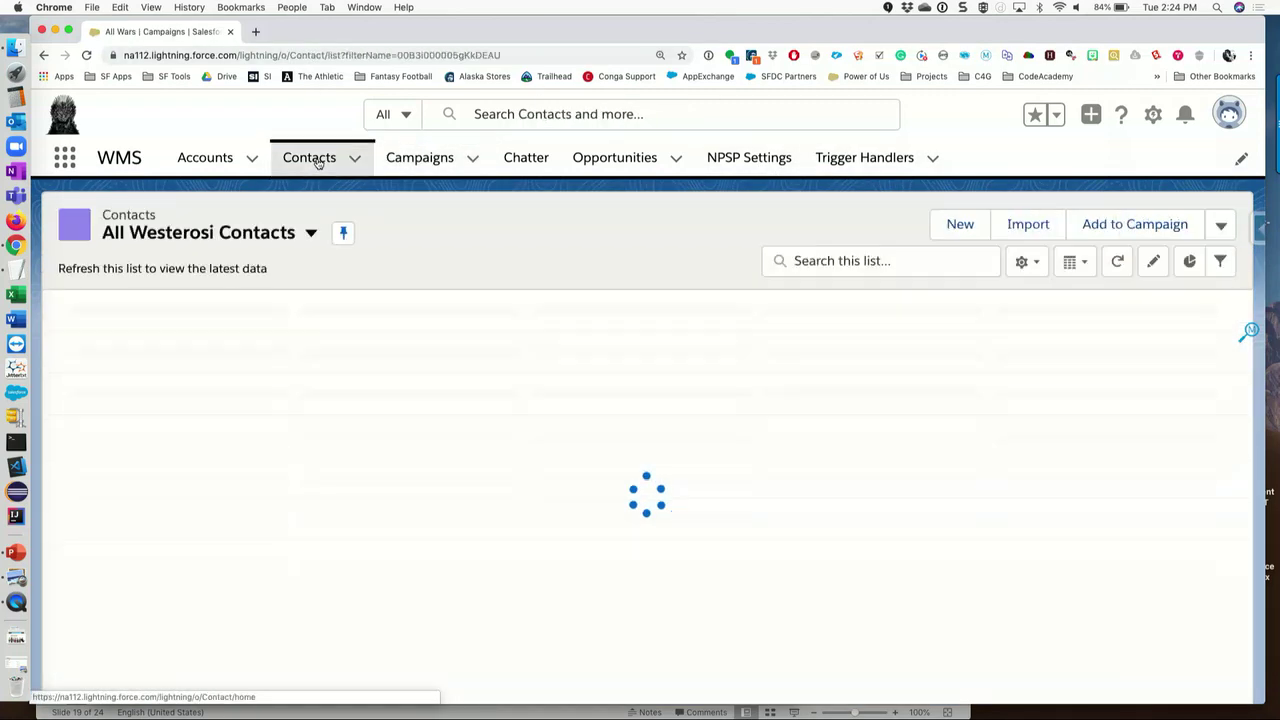
pyautogui.click(200, 336)
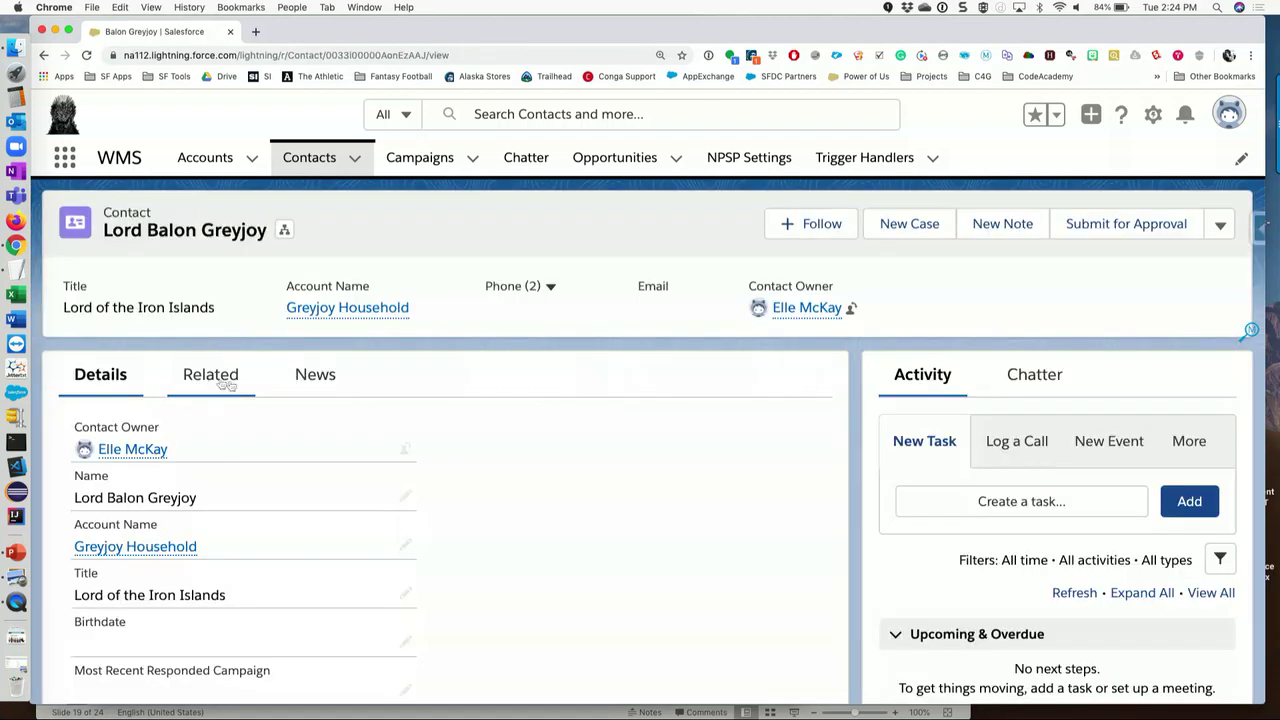
pyautogui.click(209, 376)
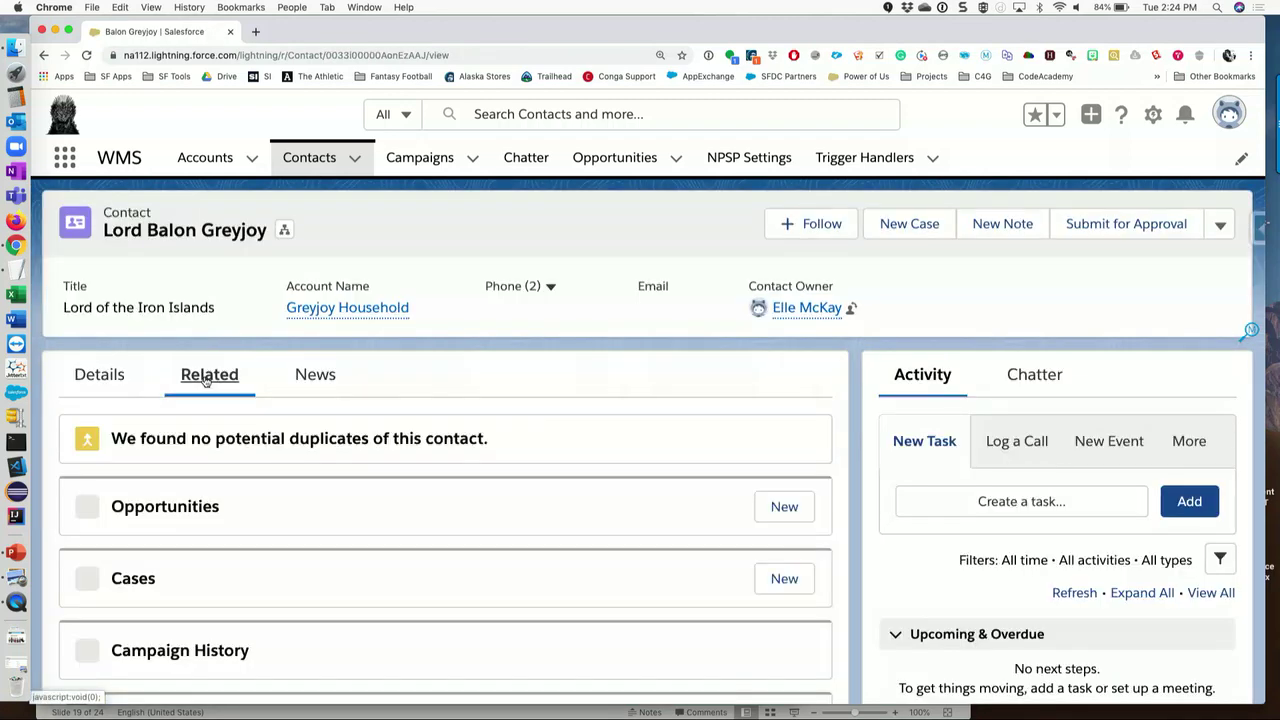
pyautogui.scroll(-3, 620, 486)
pyautogui.scroll(-1, 620, 486)
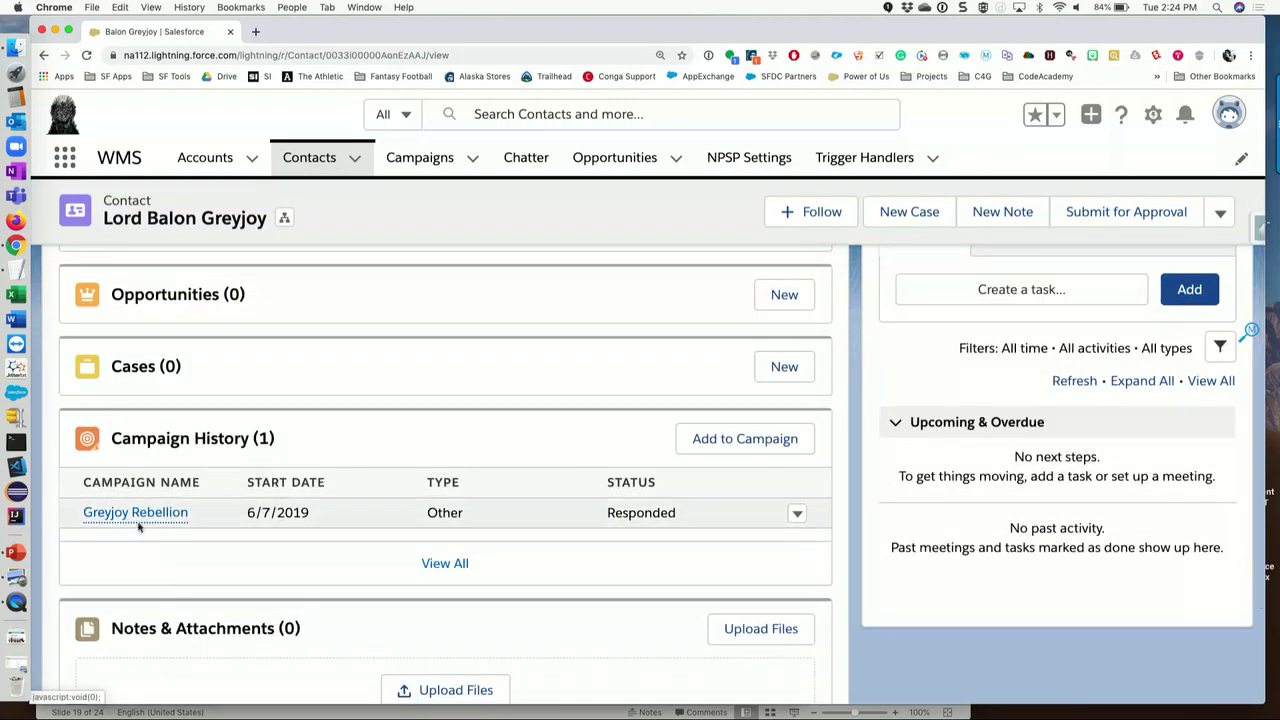
pyautogui.scroll(4, 244, 569)
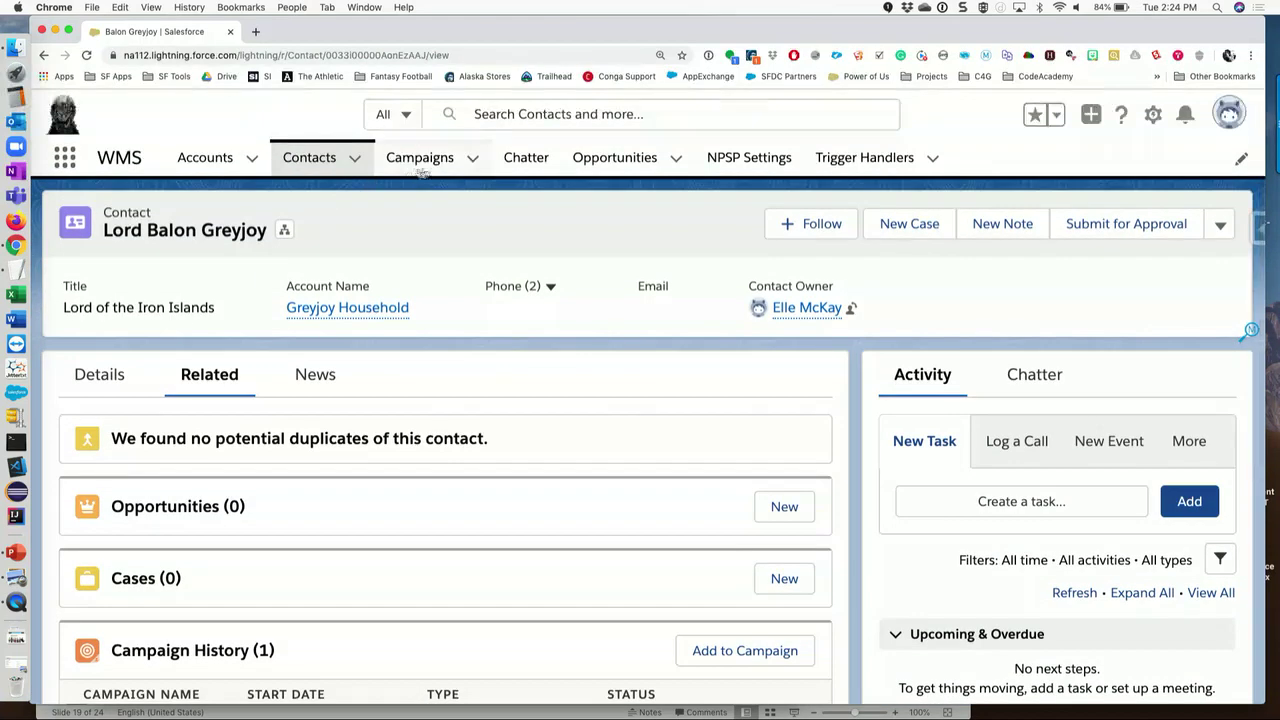
pyautogui.click(405, 158)
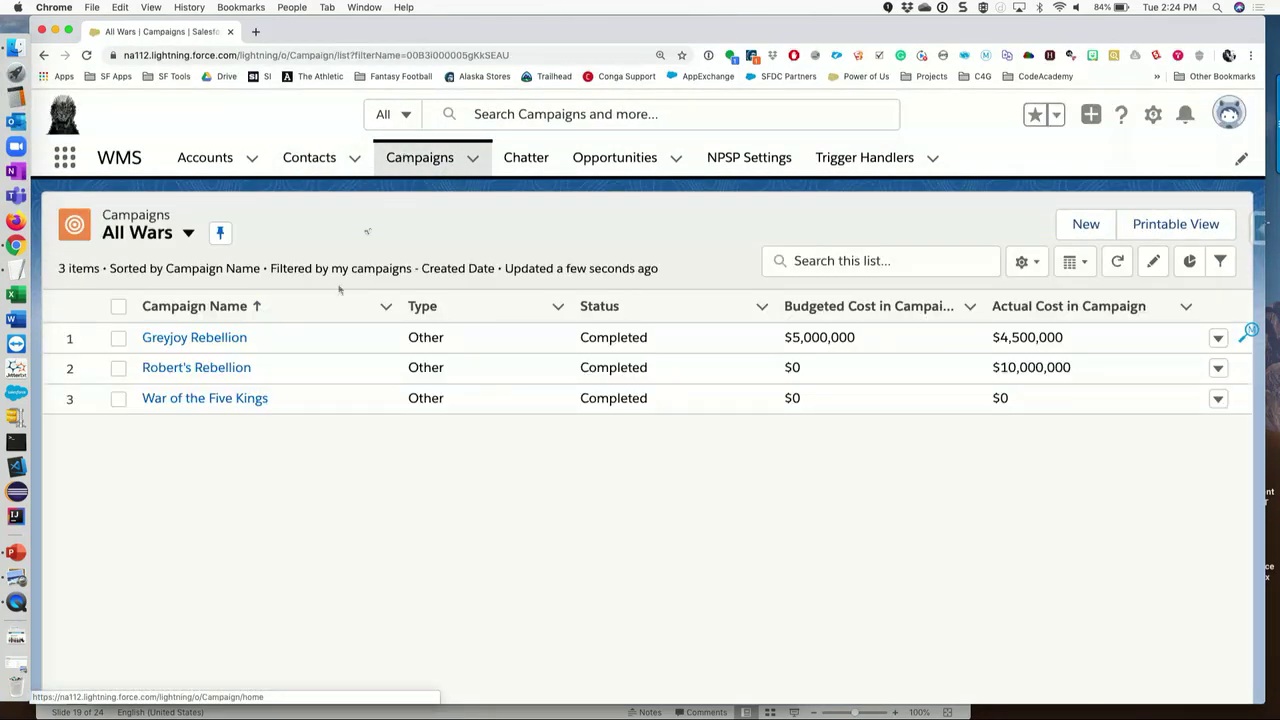
# - Open the War of the Five Kings campaign and pick the Greyjoy Household contact to add
pyautogui.click(187, 398)
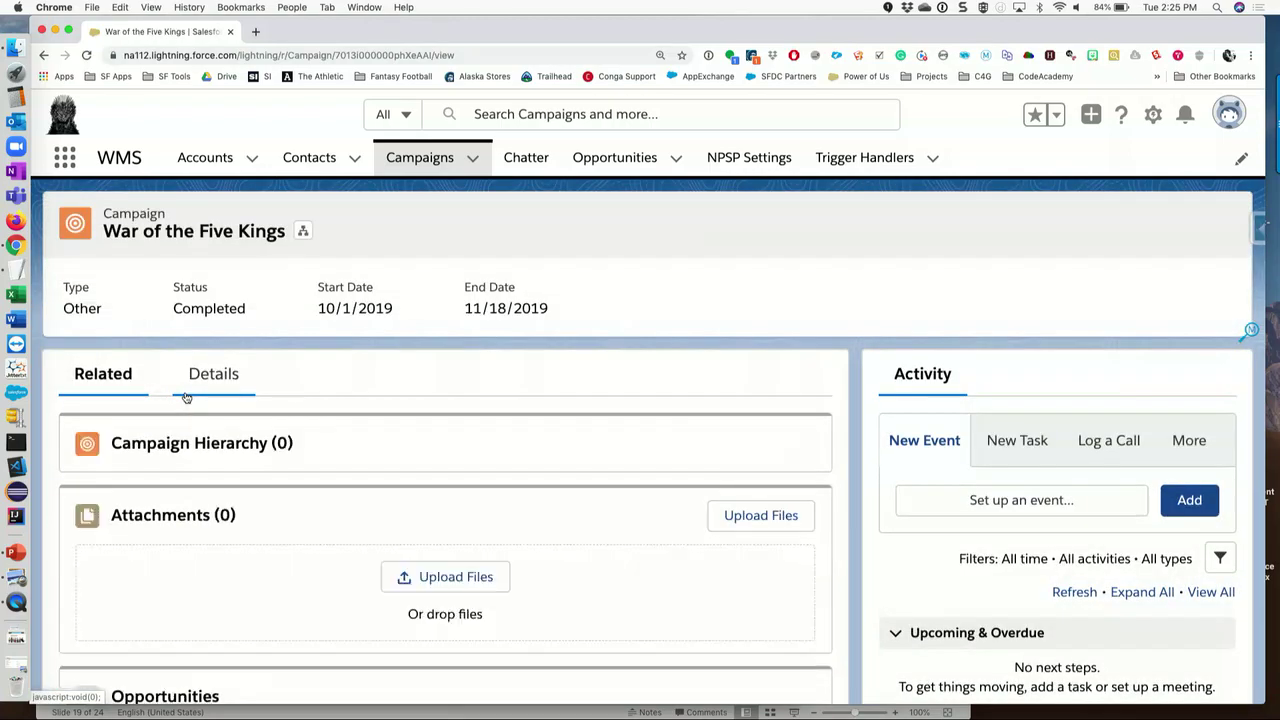
pyautogui.scroll(-3, 486, 480)
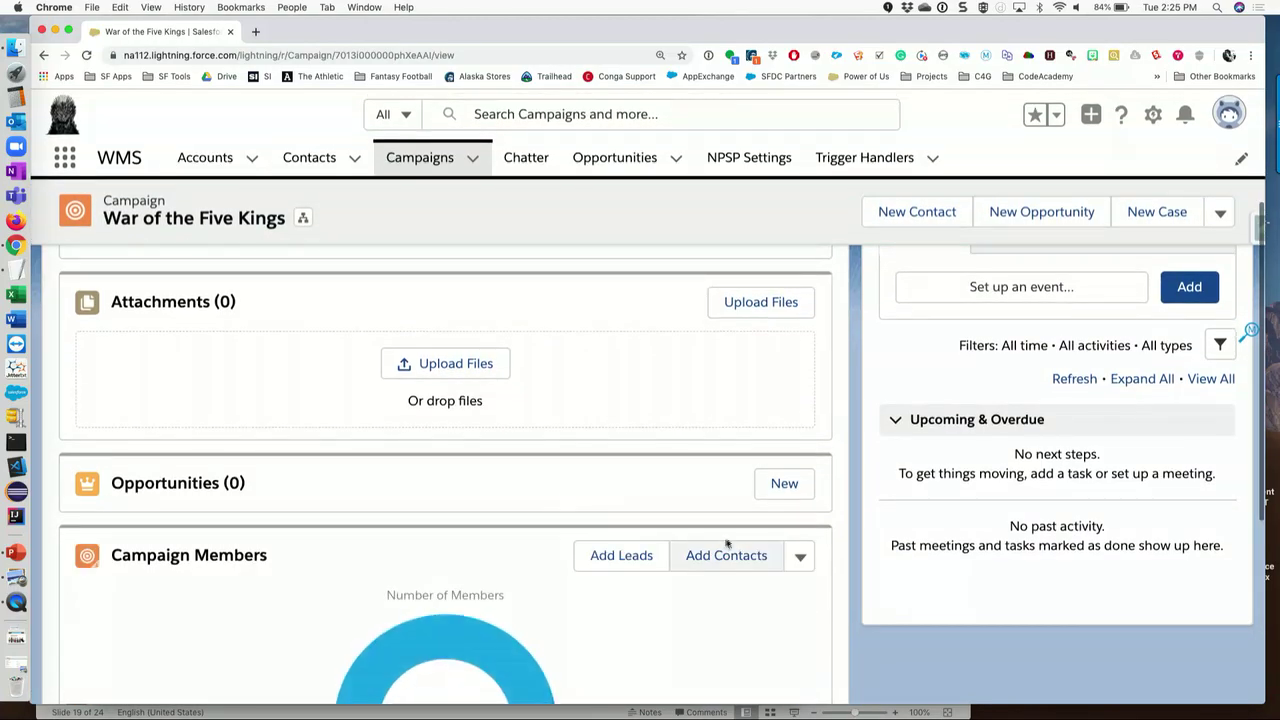
pyautogui.click(735, 560)
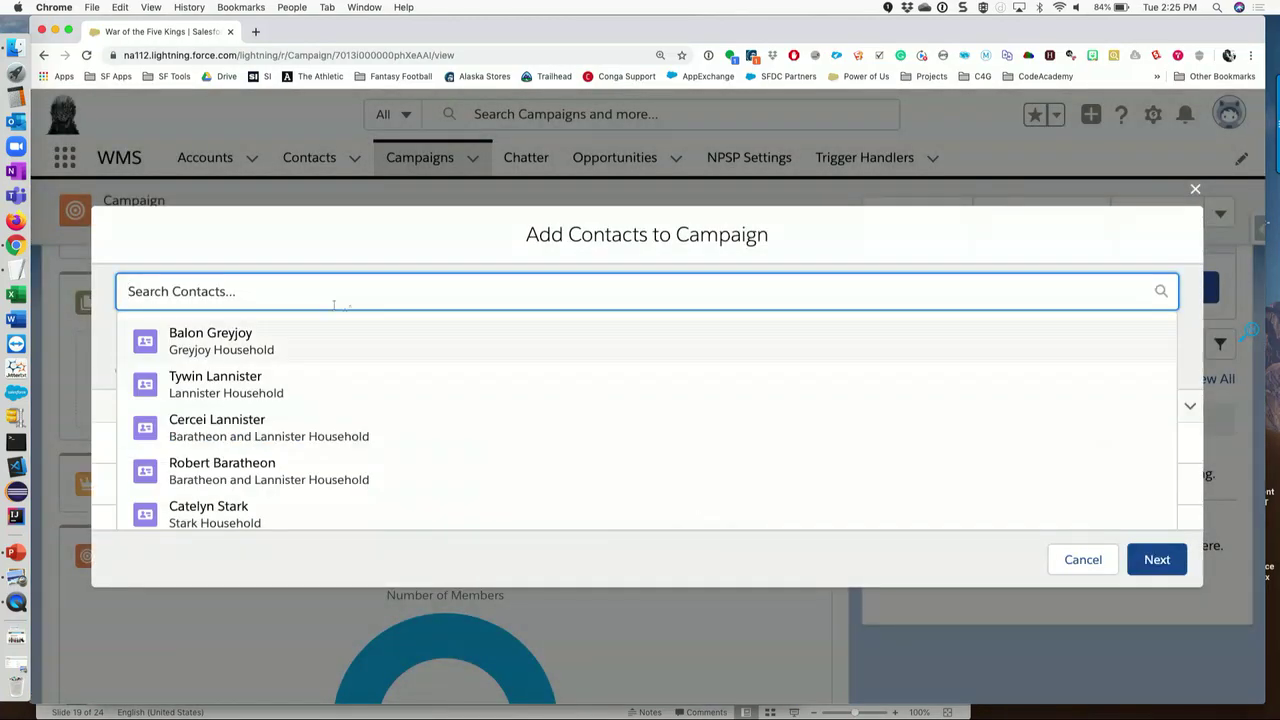
pyautogui.click(228, 334)
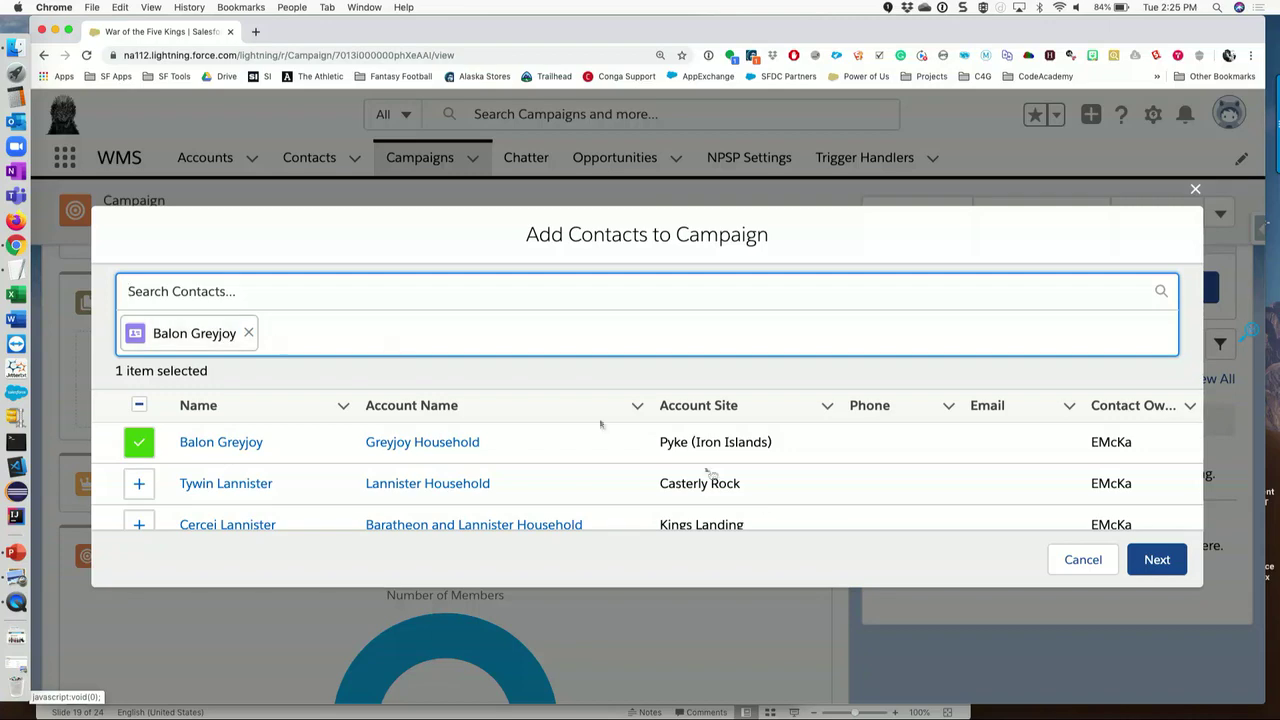
# - Submit the membership with Responded status and return to the All Westerosi Contacts list
pyautogui.click(1150, 561)
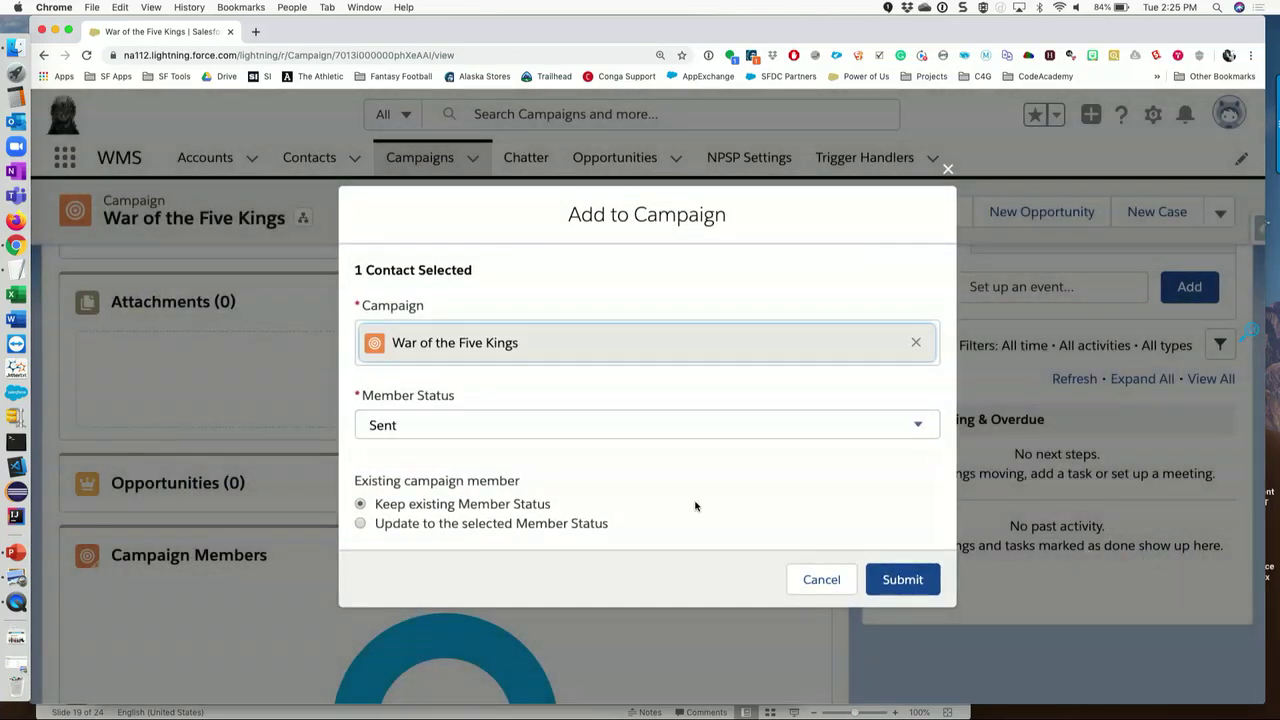
pyautogui.click(600, 428)
pyautogui.click(600, 503)
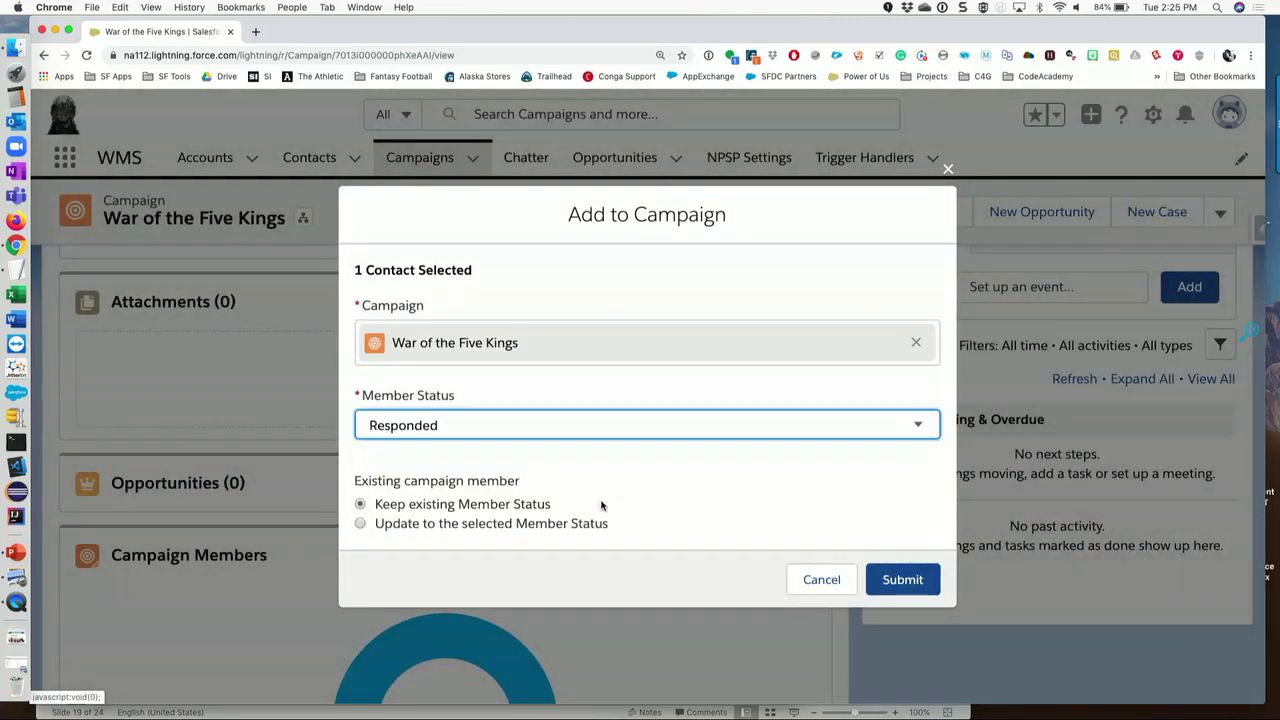
pyautogui.click(899, 580)
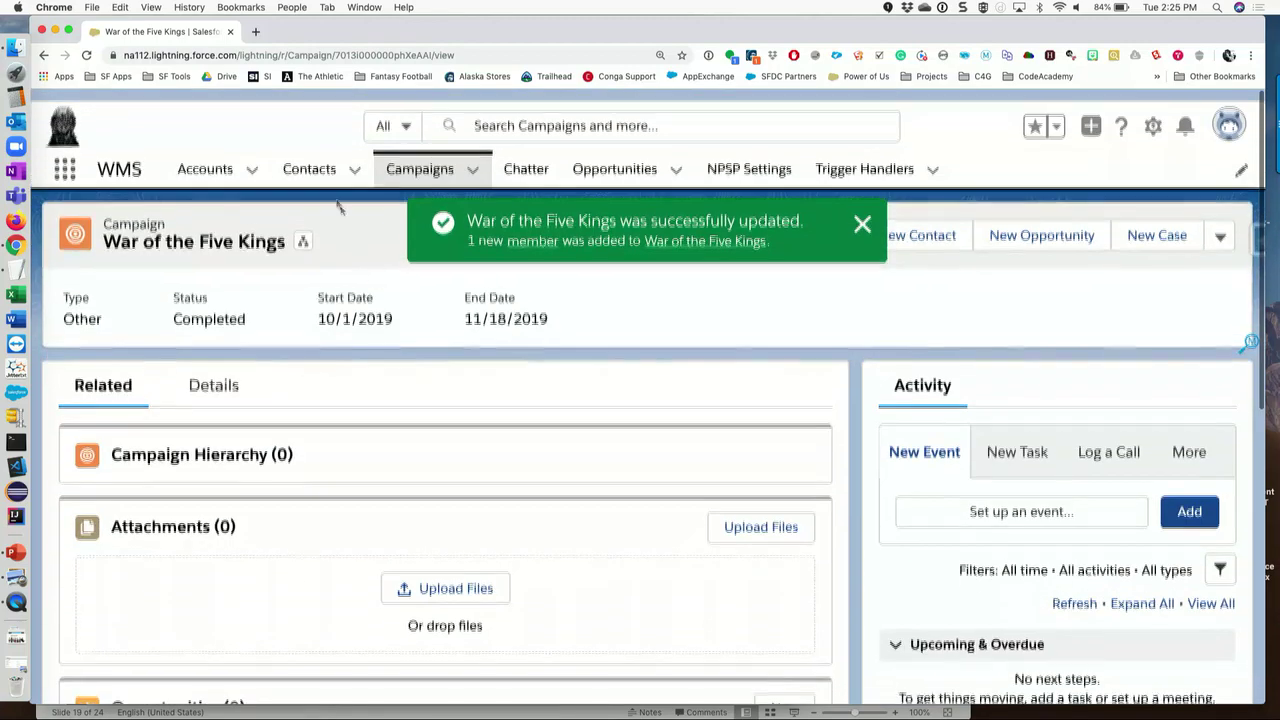
pyautogui.click(310, 160)
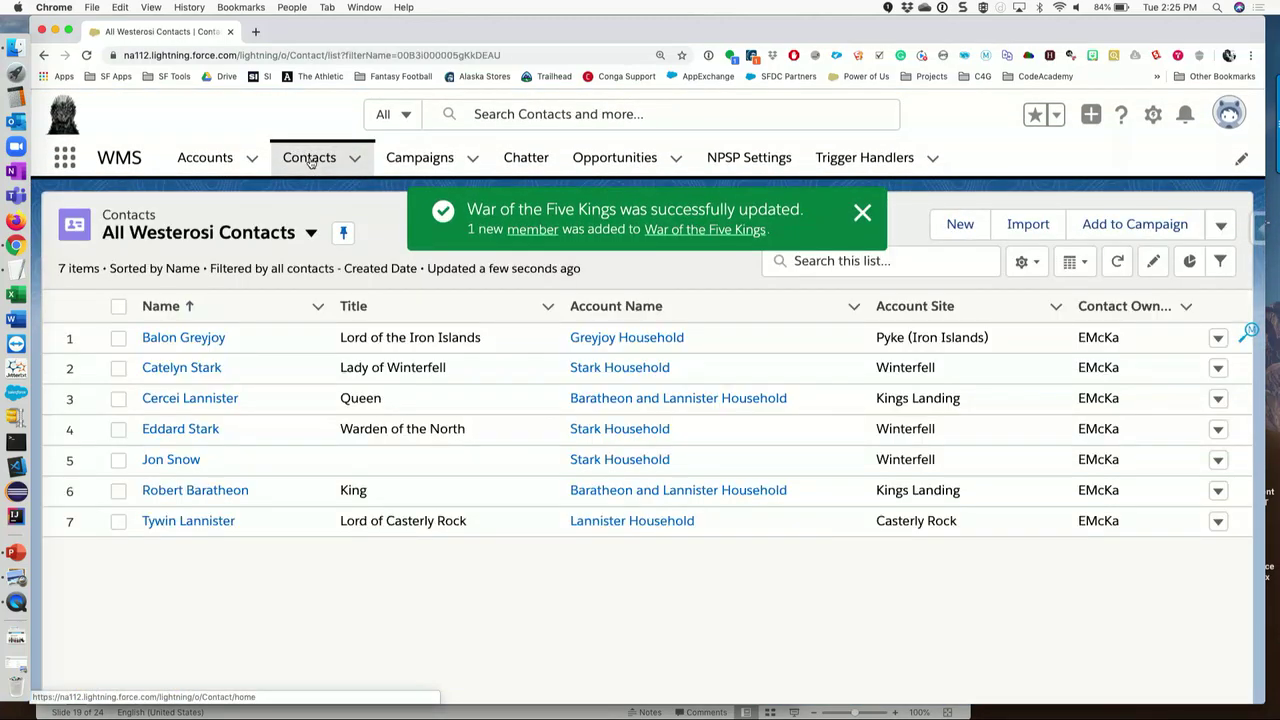
pyautogui.click(215, 337)
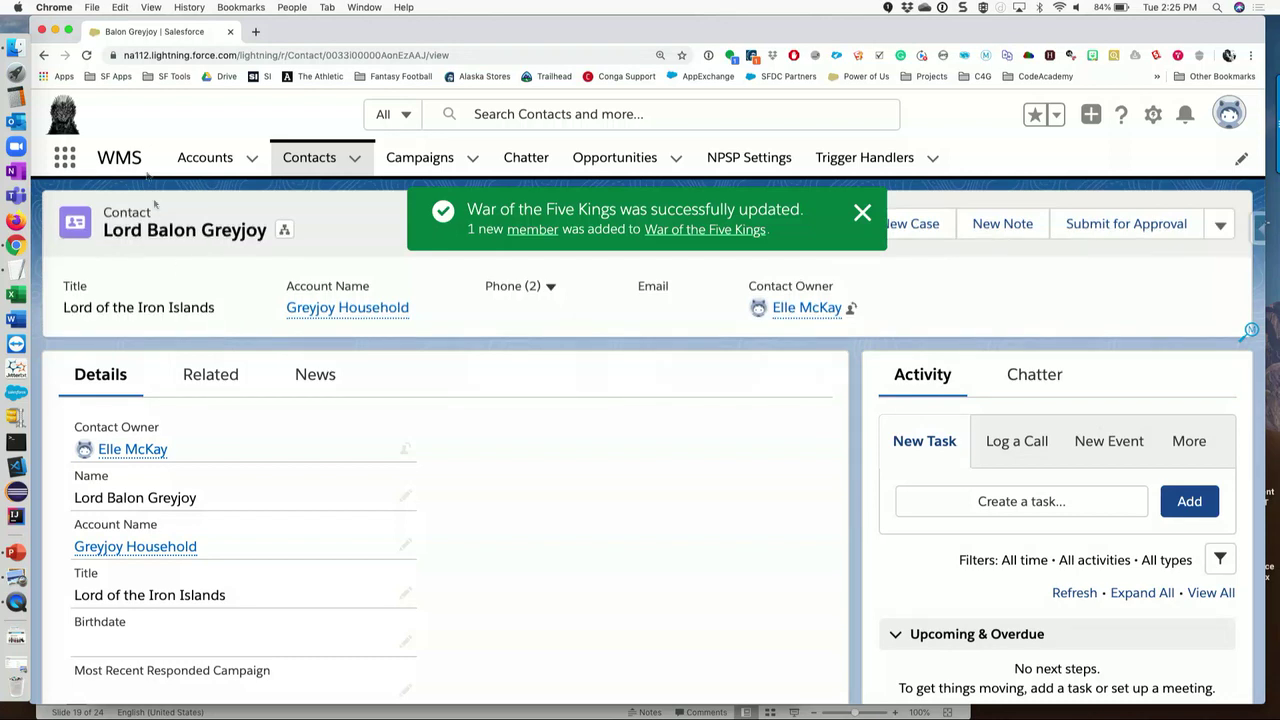
pyautogui.click(87, 55)
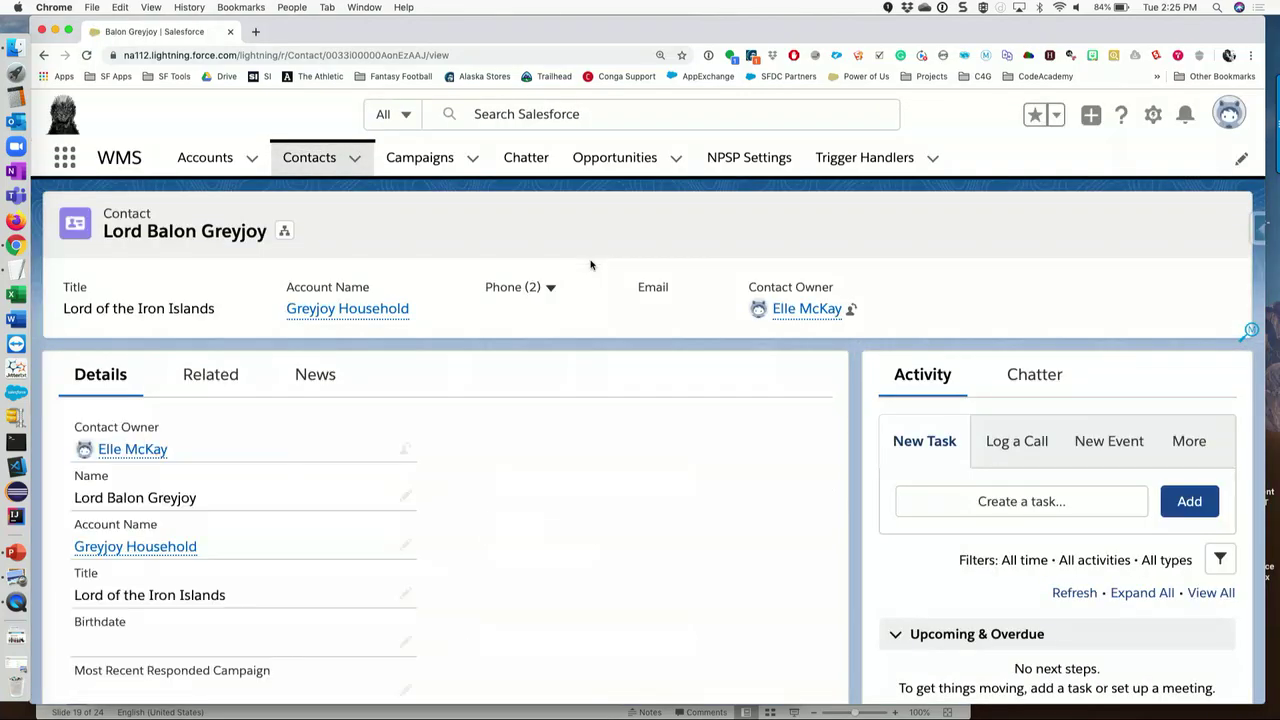
pyautogui.scroll(-3, 590, 264)
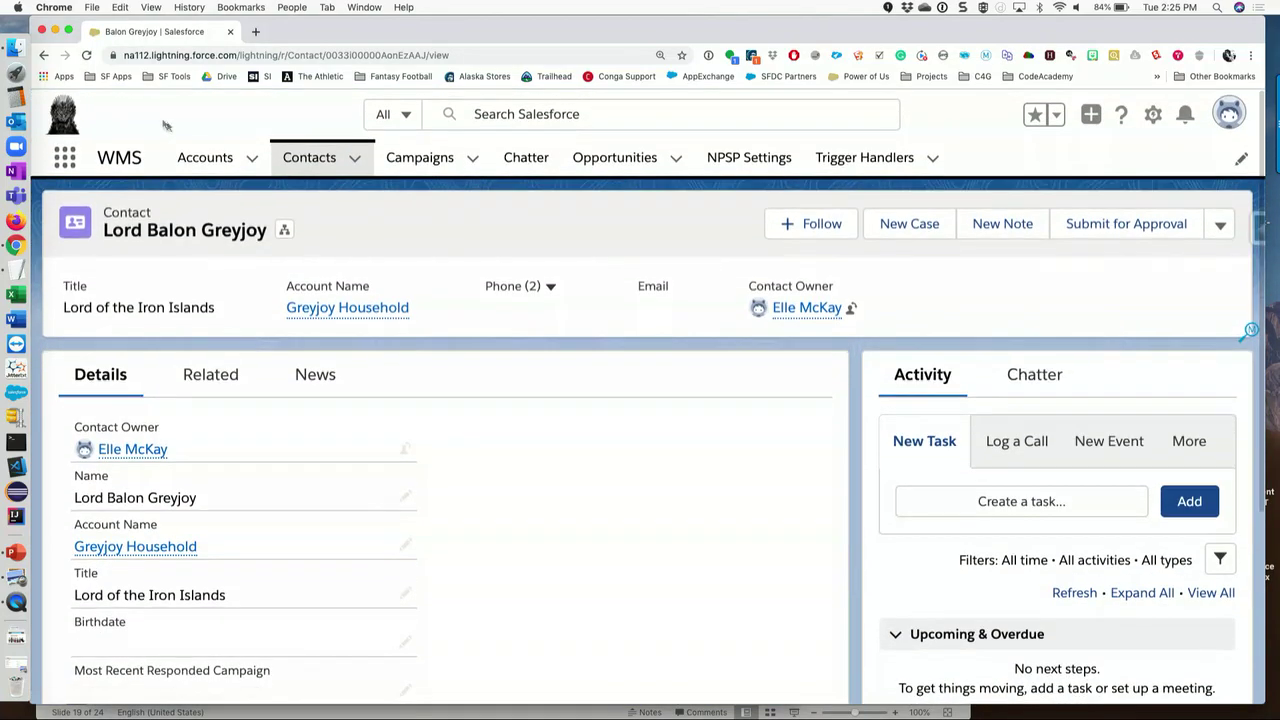
pyautogui.click(88, 56)
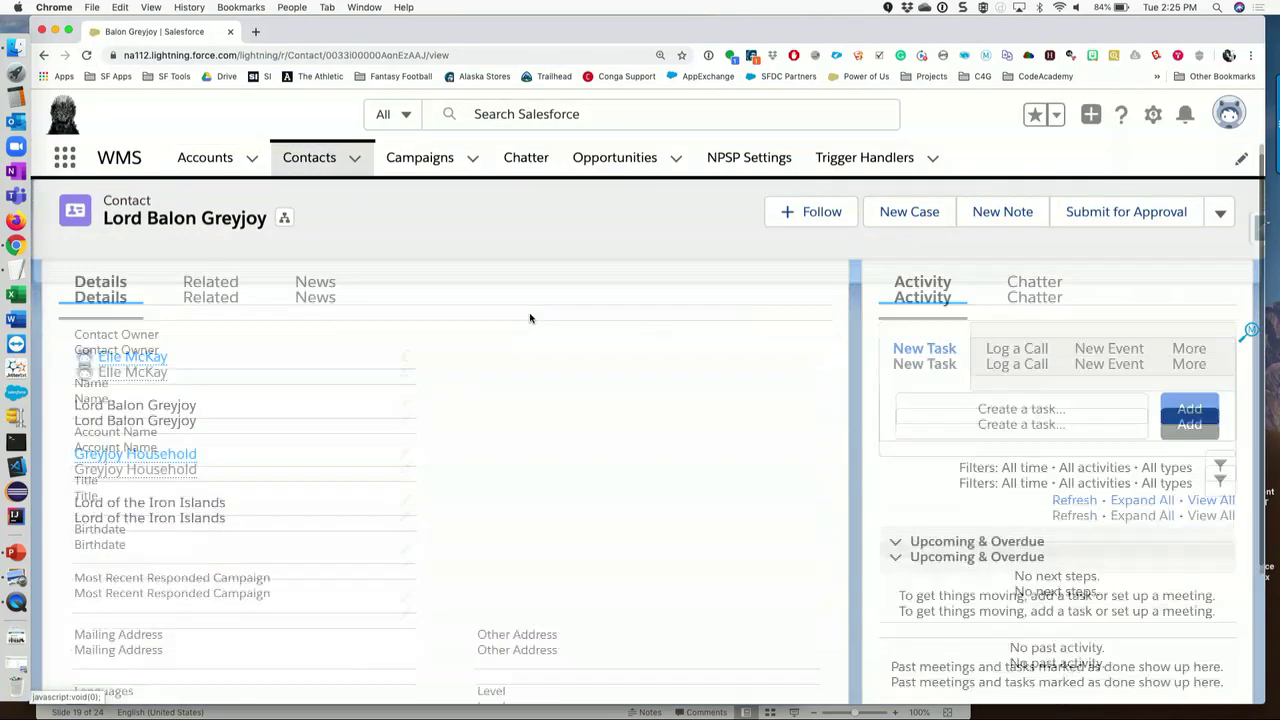
pyautogui.click(210, 374)
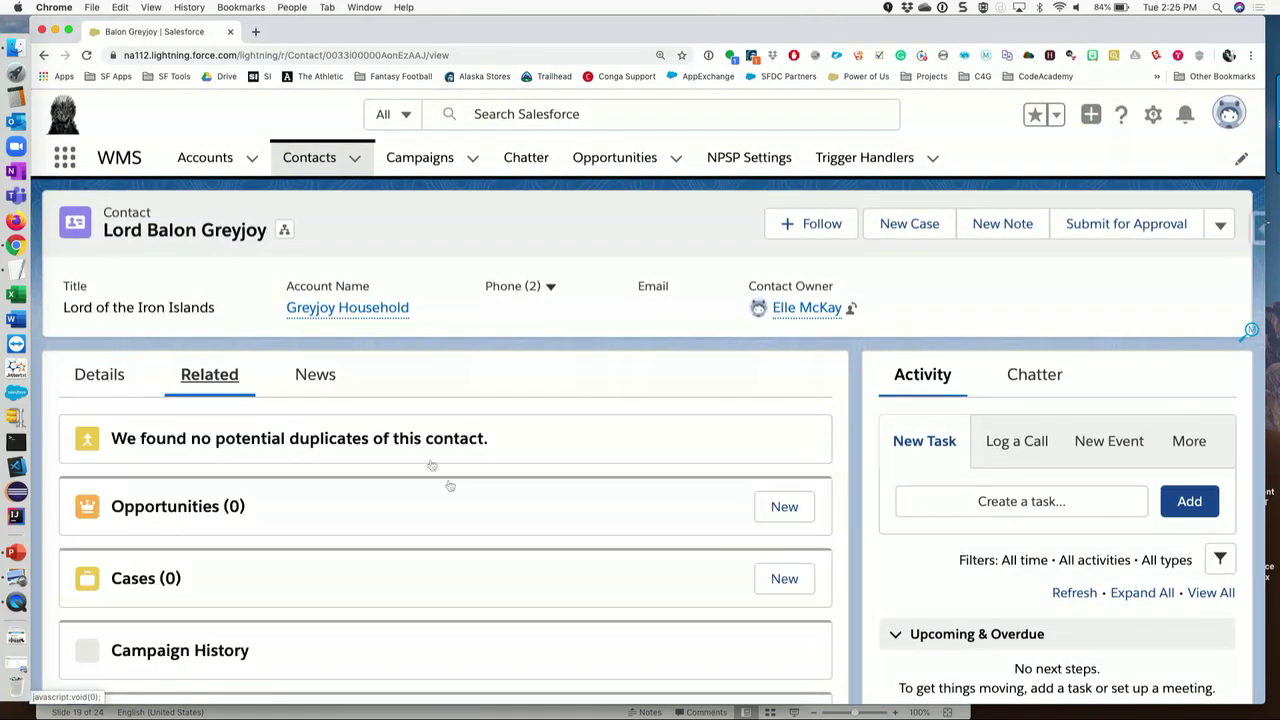
pyautogui.scroll(-3, 474, 520)
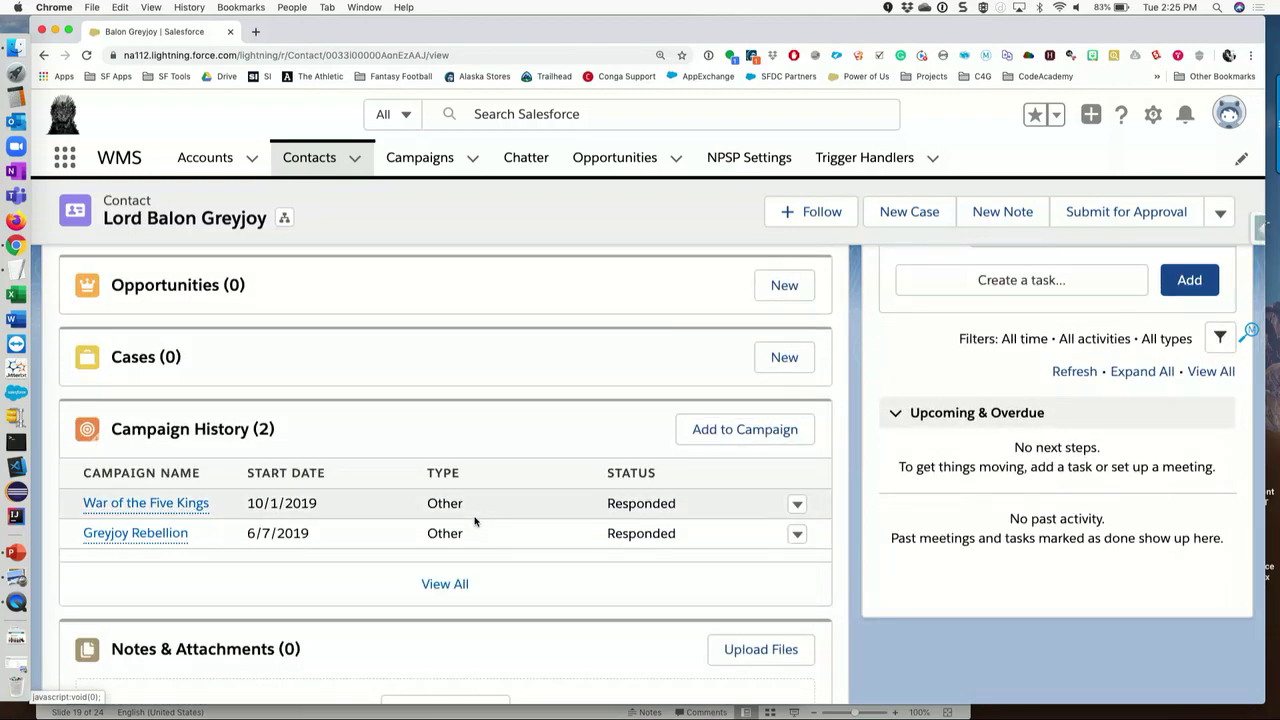
pyautogui.scroll(3, 474, 520)
pyautogui.click(138, 368)
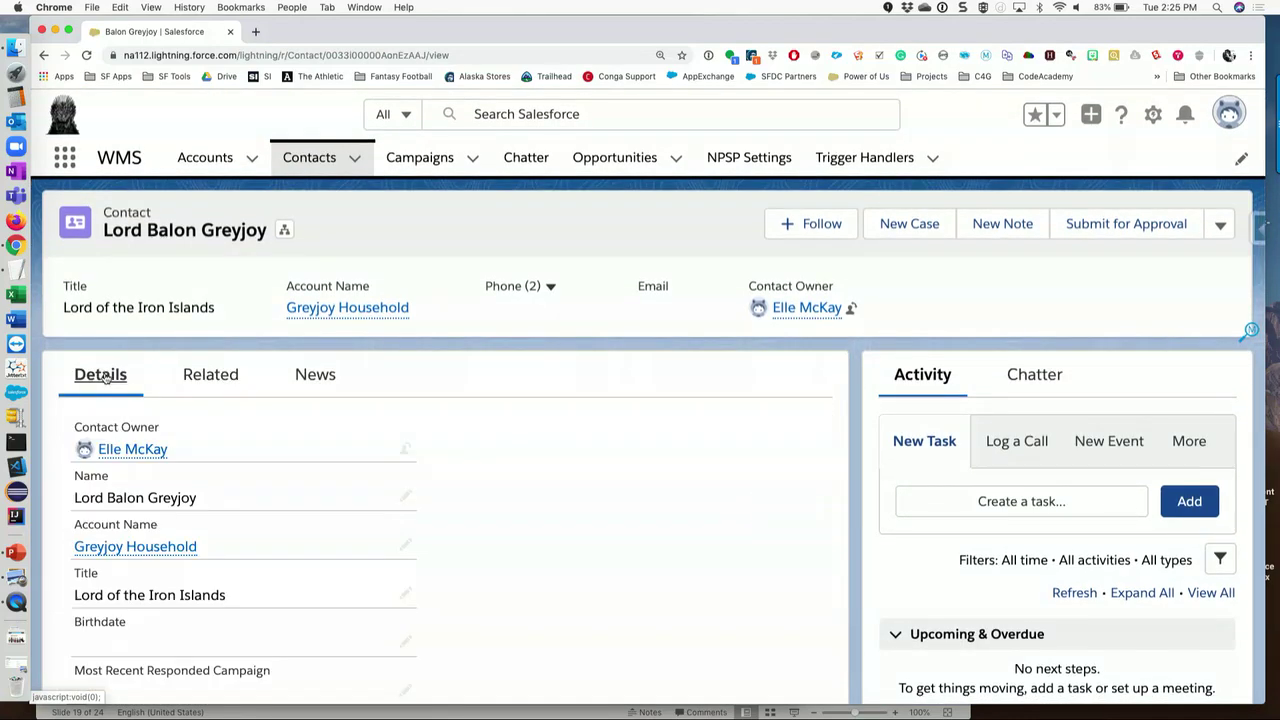
pyautogui.click(87, 56)
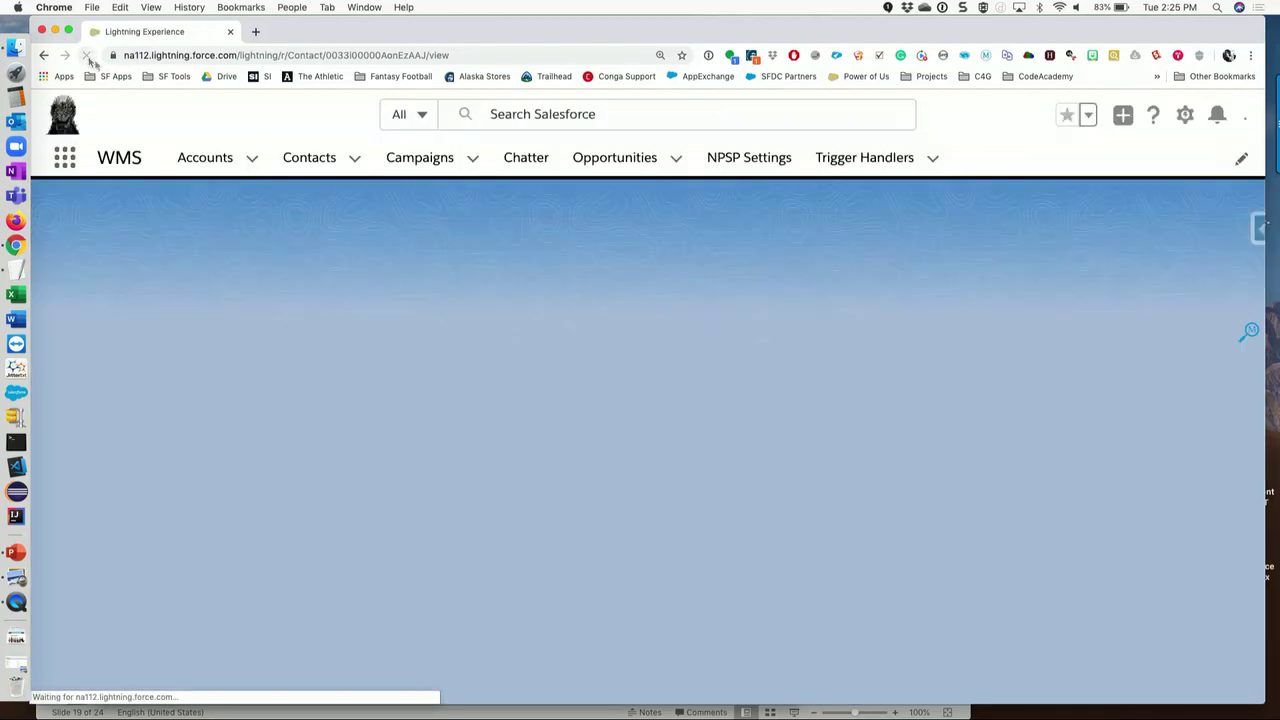
pyautogui.scroll(-3, 444, 497)
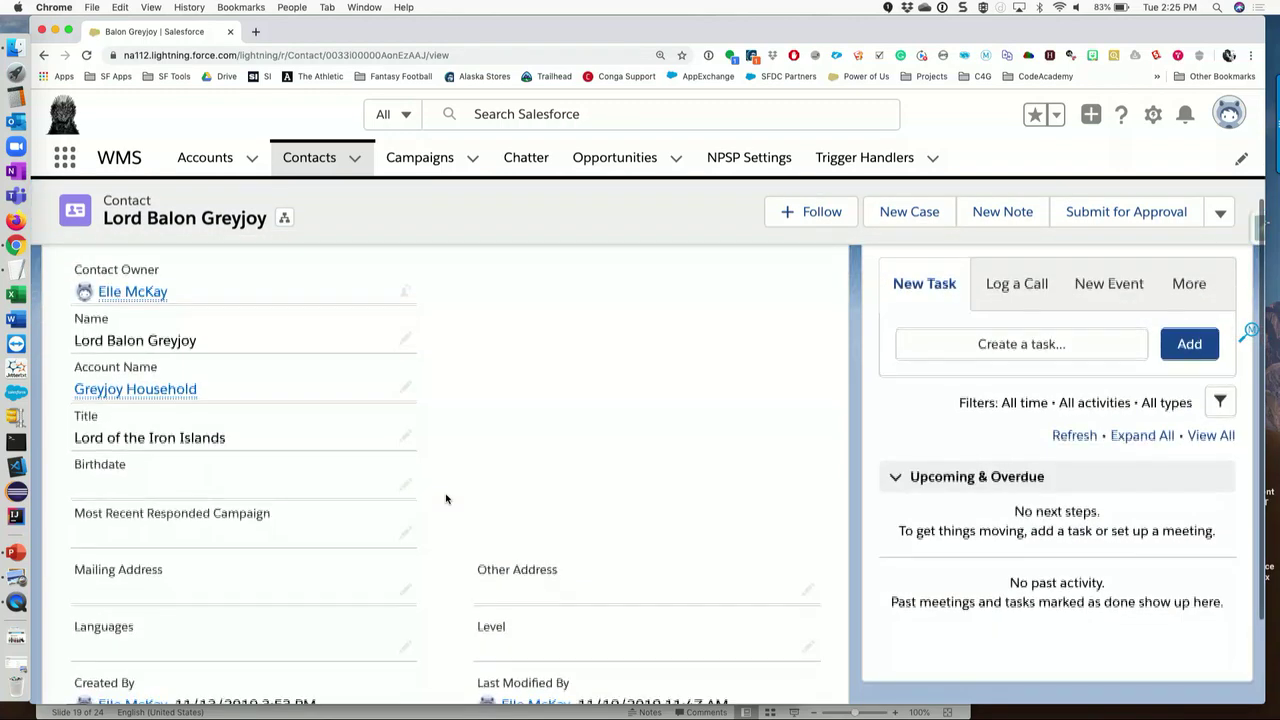
pyautogui.scroll(3, 446, 498)
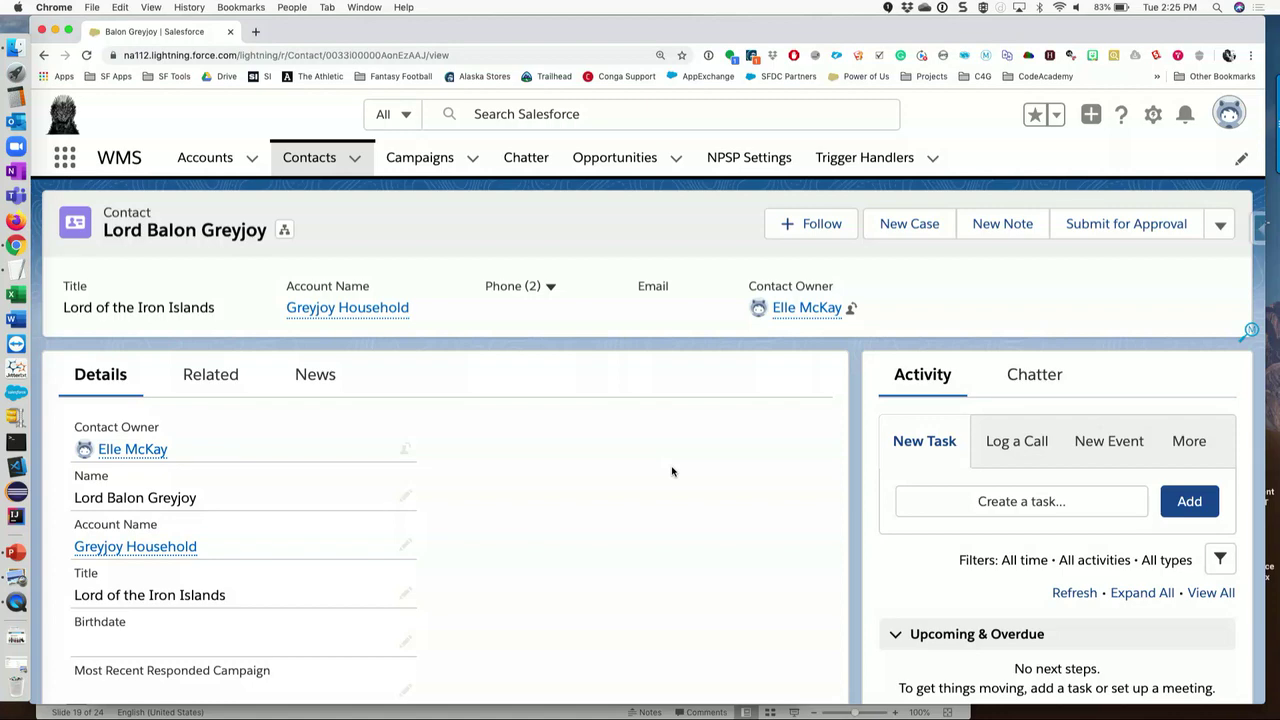
pyautogui.scroll(-3, 700, 510)
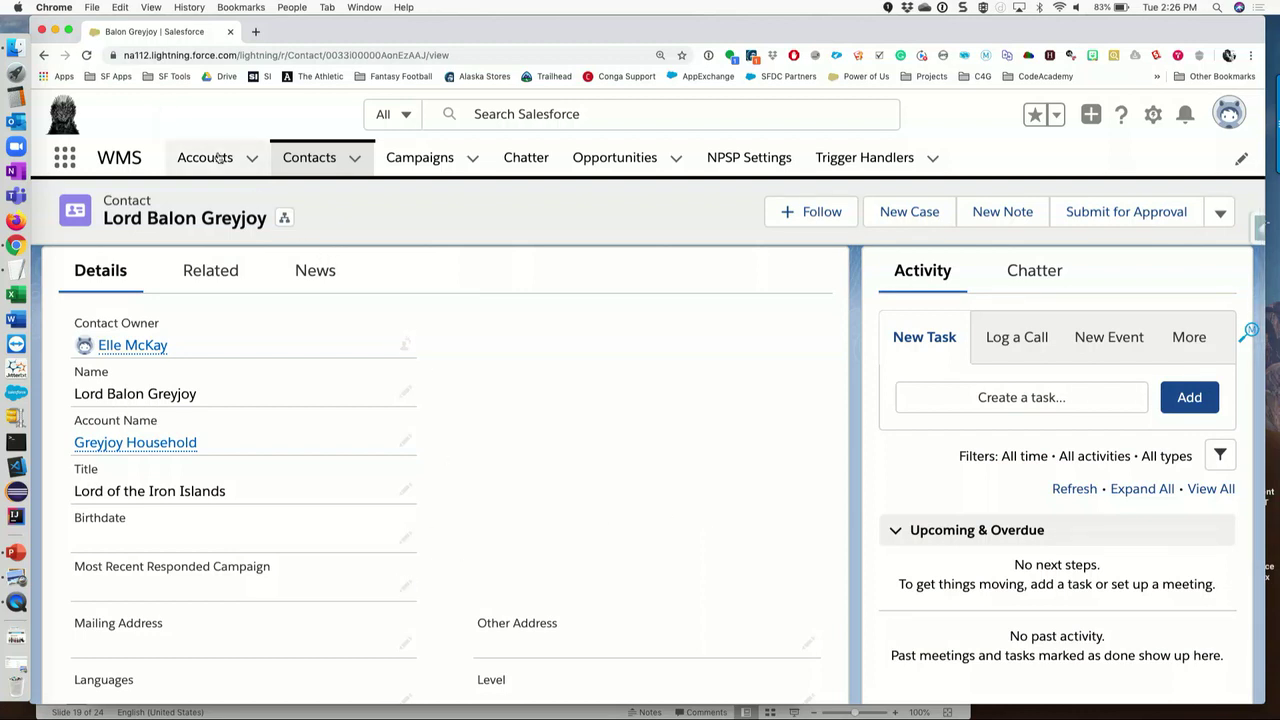
pyautogui.click(86, 55)
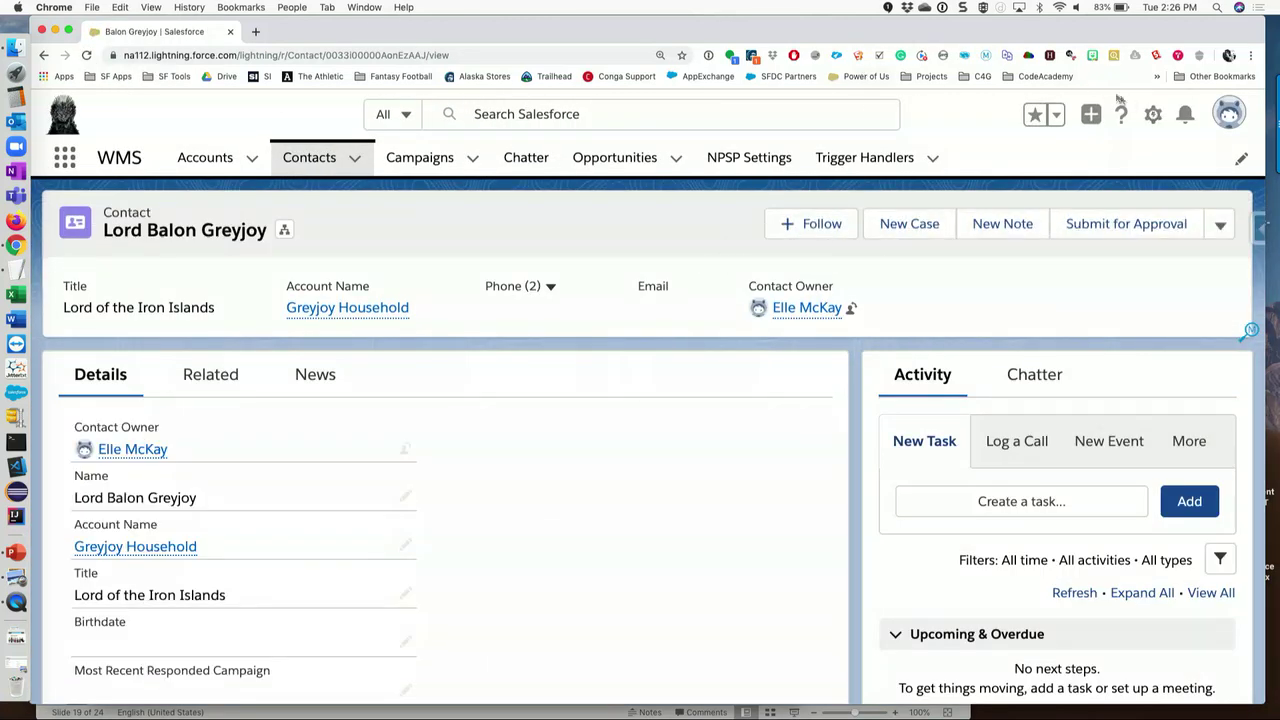
pyautogui.click(1153, 116)
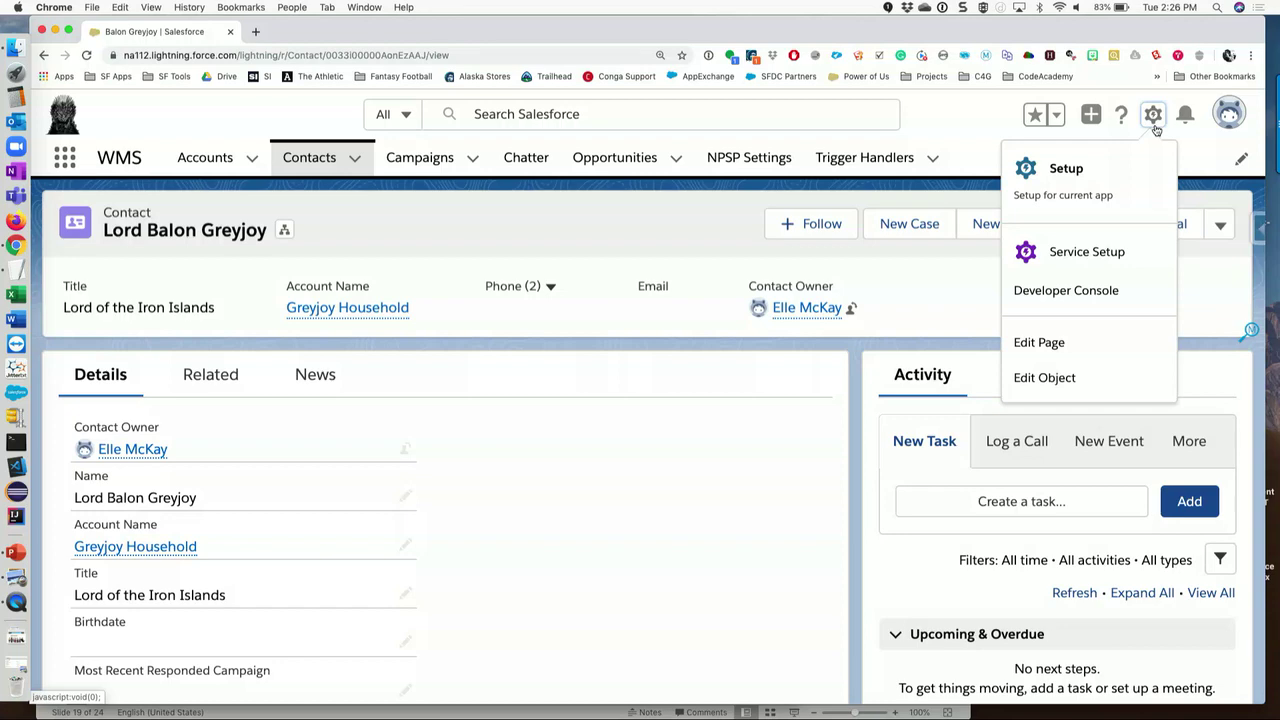
# - Open the UpdateContactCampaign handler from the Trigger Handlers list, with Setup open in another tab
pyautogui.click(1067, 168)
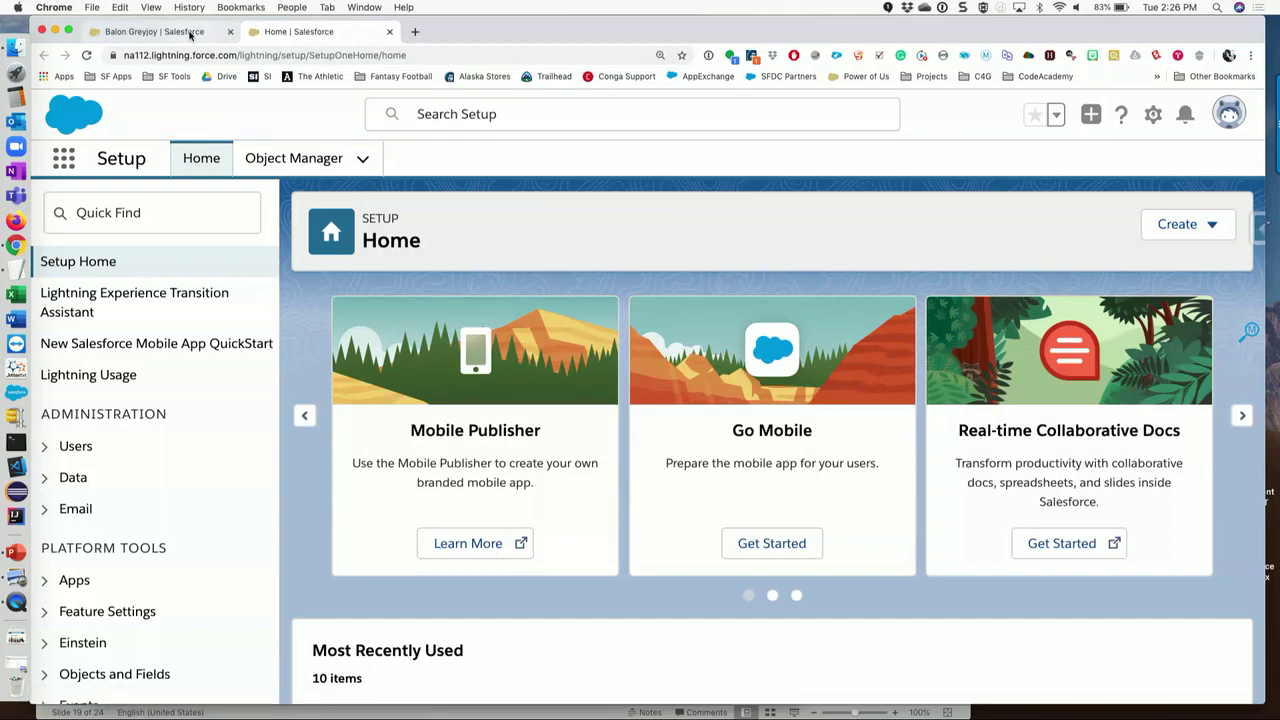
pyautogui.click(191, 35)
pyautogui.click(857, 159)
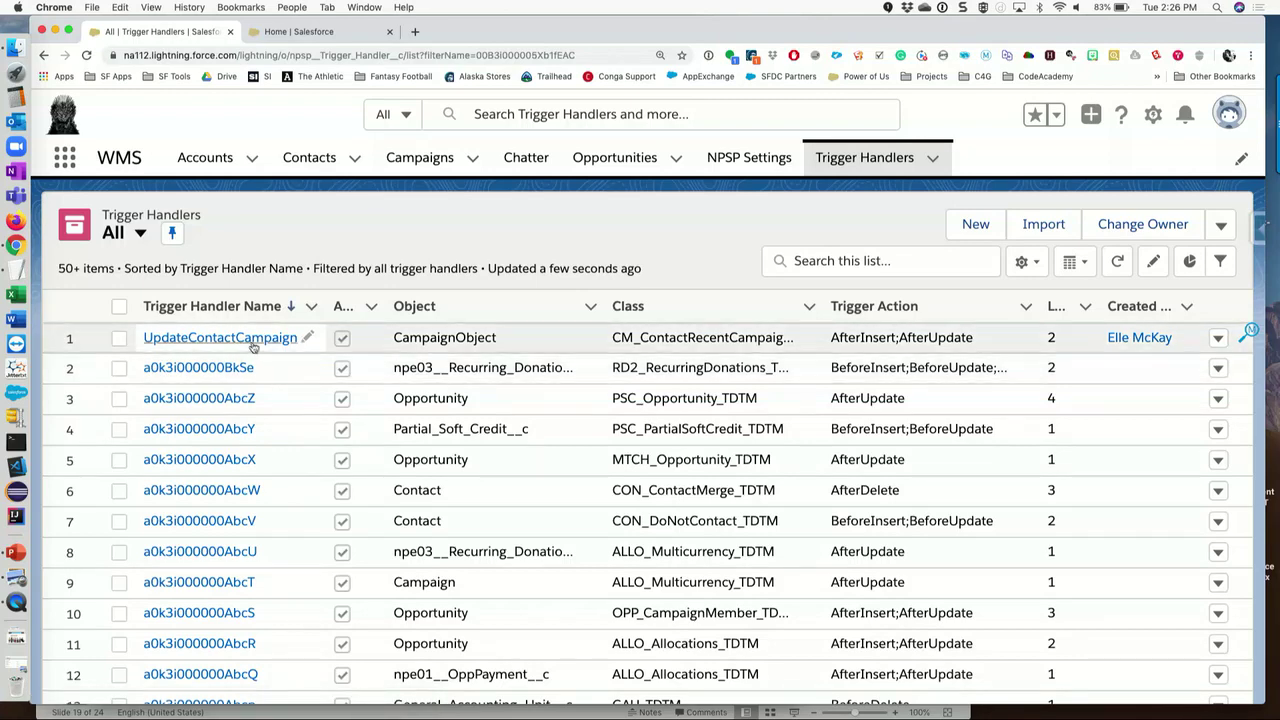
pyautogui.click(251, 338)
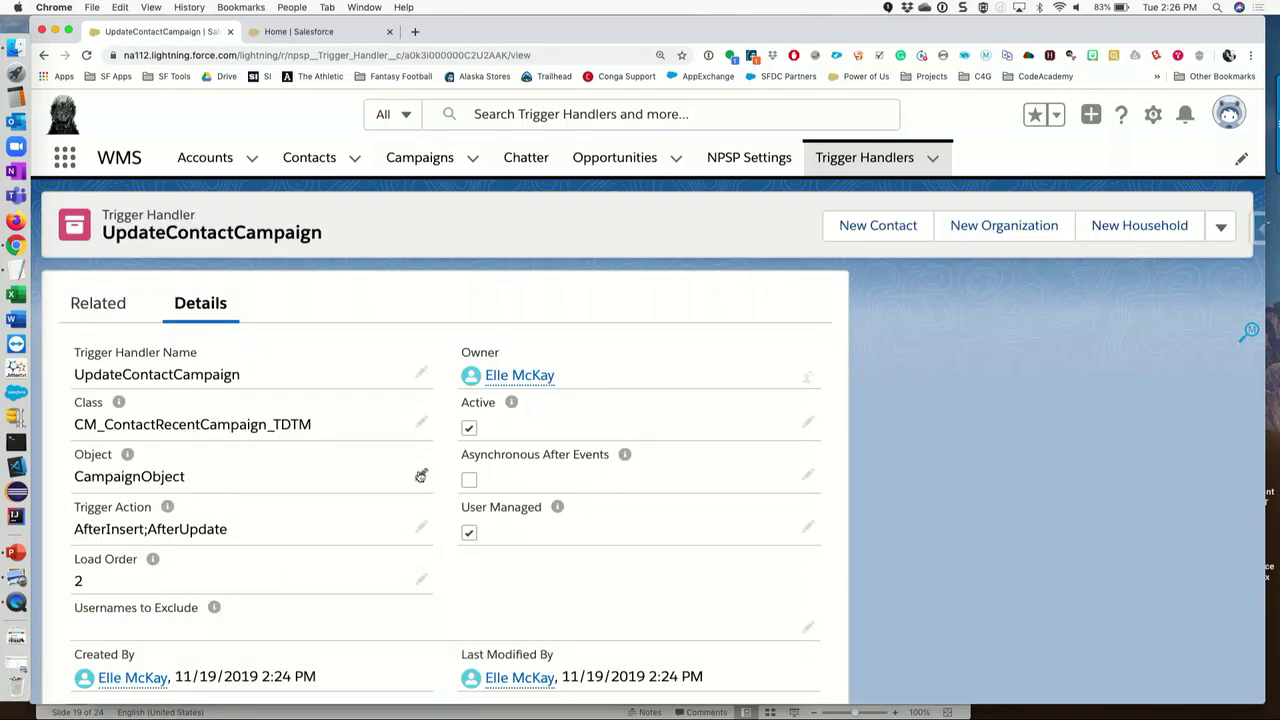
# - Change the handler's Object from CampaignObject to CampaignMember and save it
pyautogui.click(421, 476)
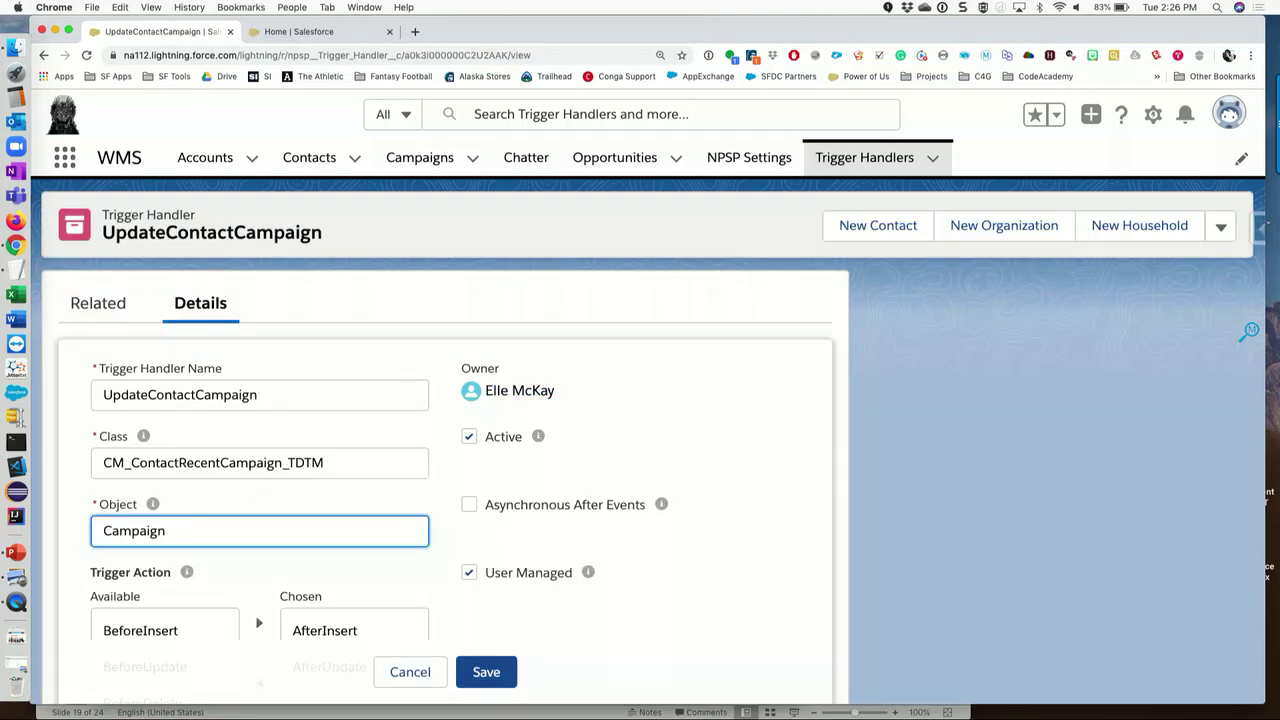
pyautogui.click(500, 674)
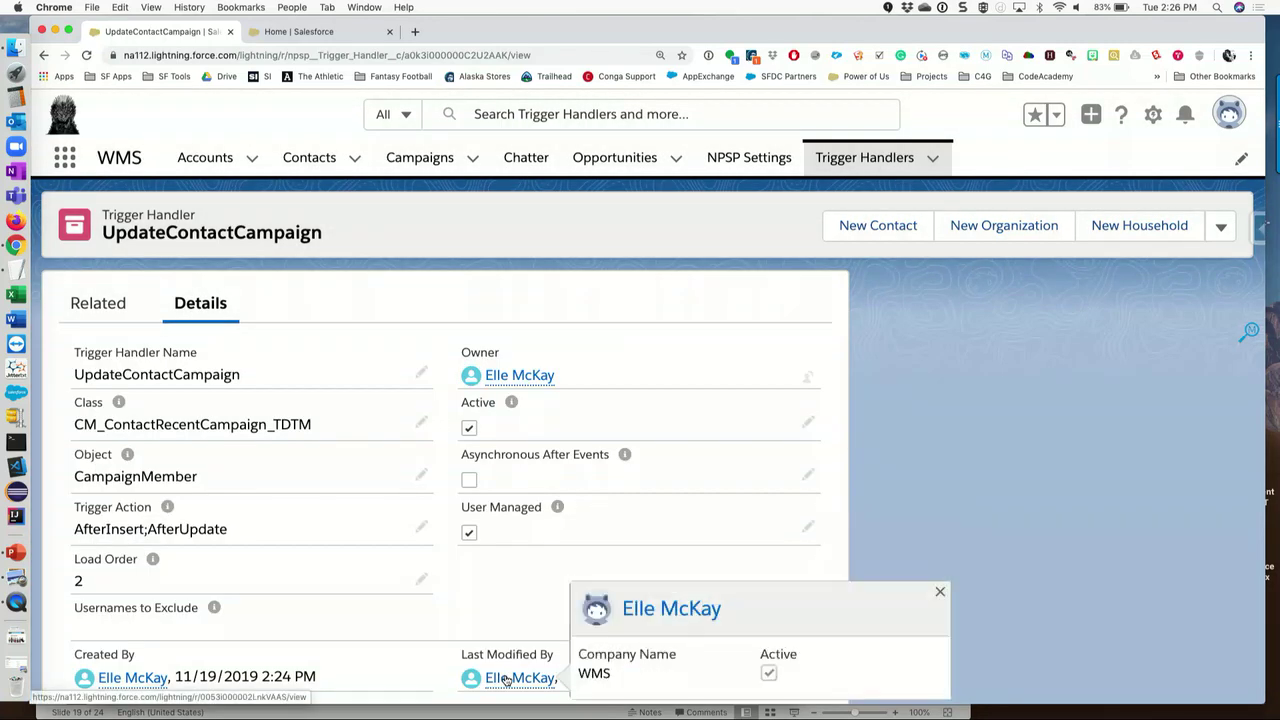
pyautogui.click(296, 33)
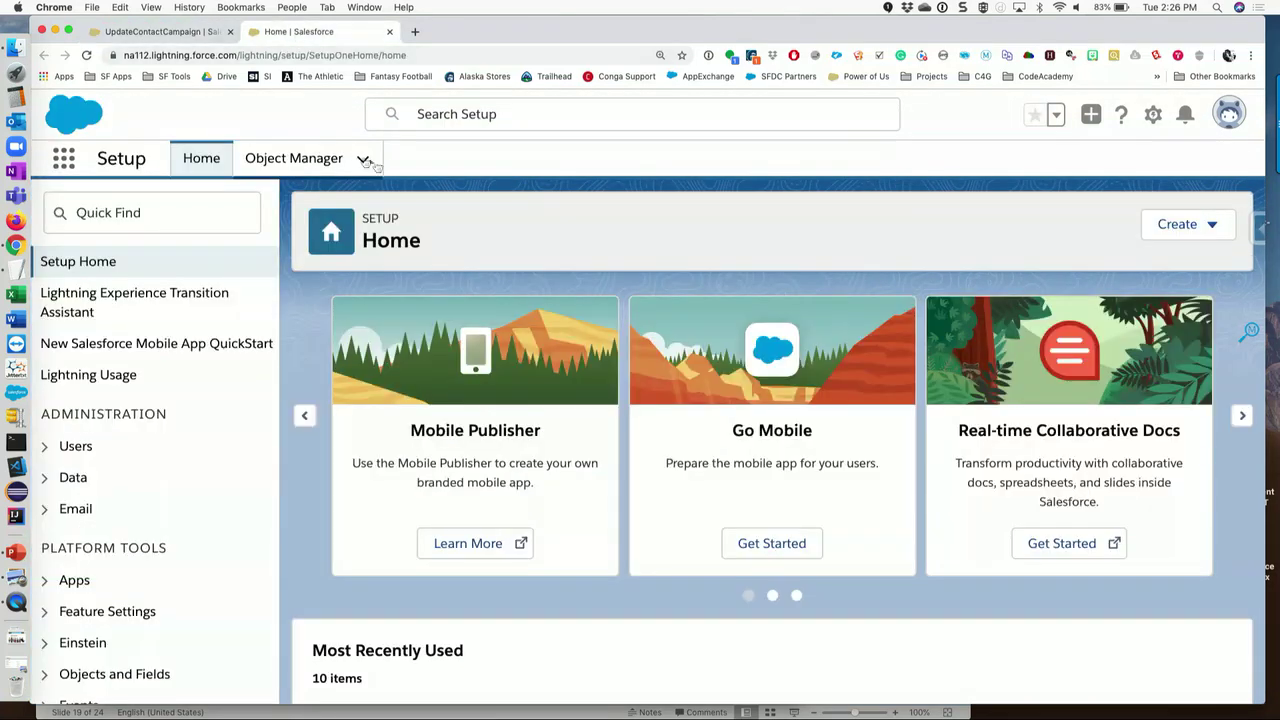
pyautogui.click(165, 32)
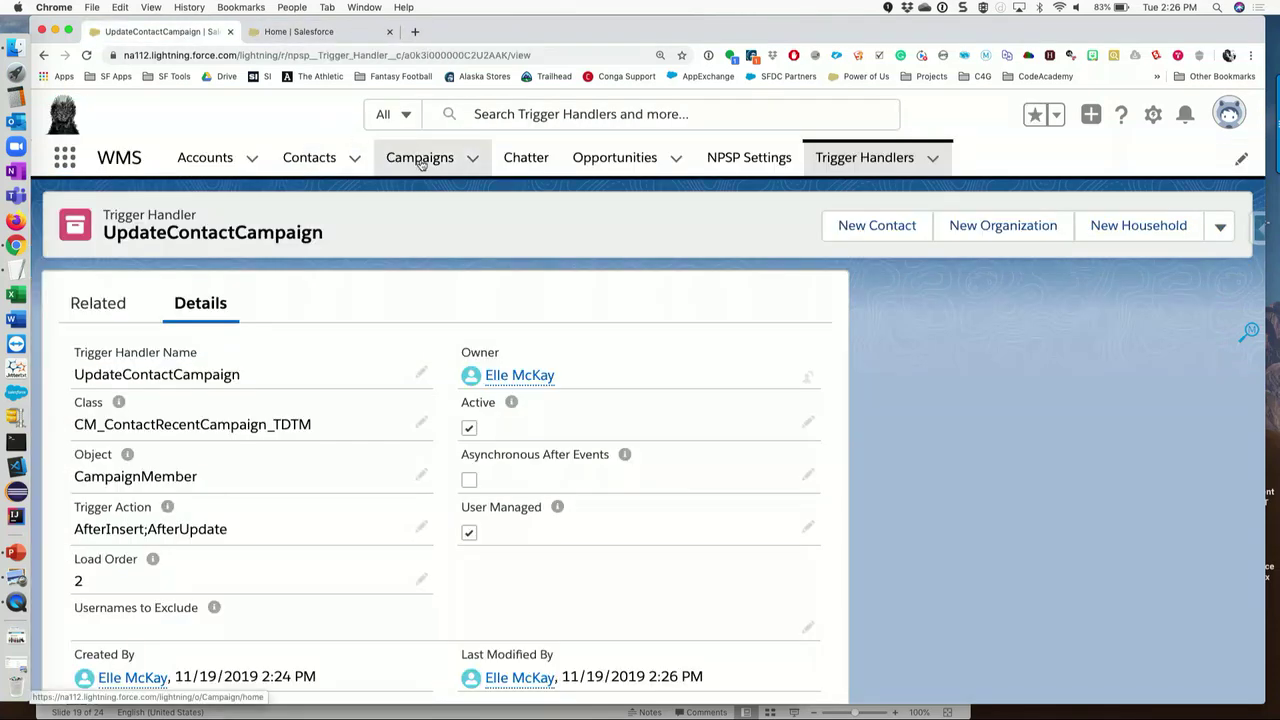
# - Open the Robert's Rebellion campaign and choose the Greyjoy Household contact to add
pyautogui.click(420, 158)
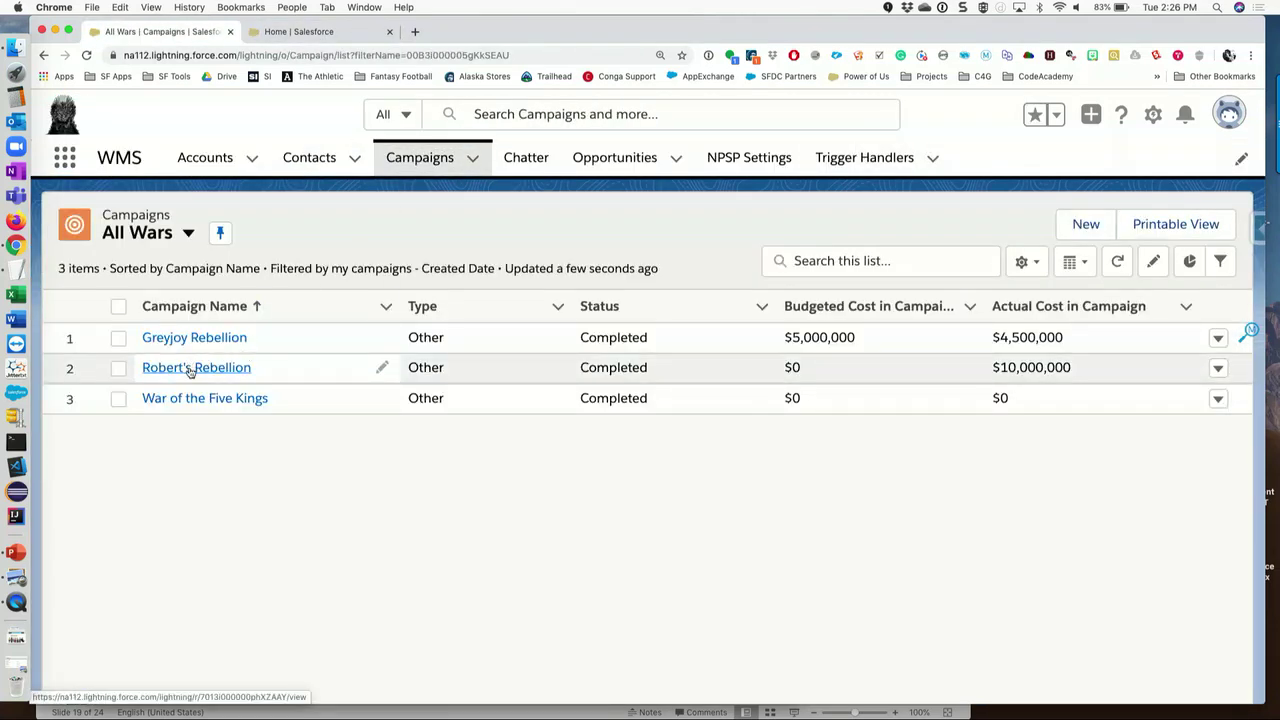
pyautogui.click(196, 369)
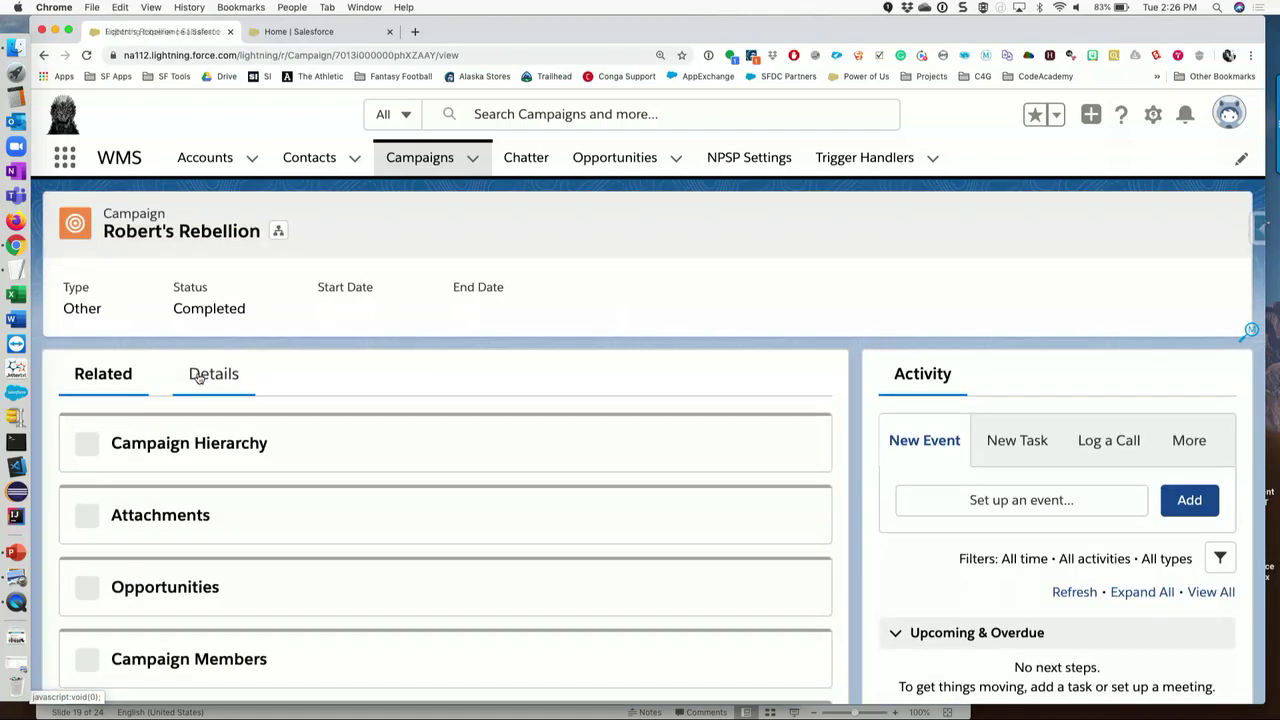
pyautogui.scroll(-3, 688, 505)
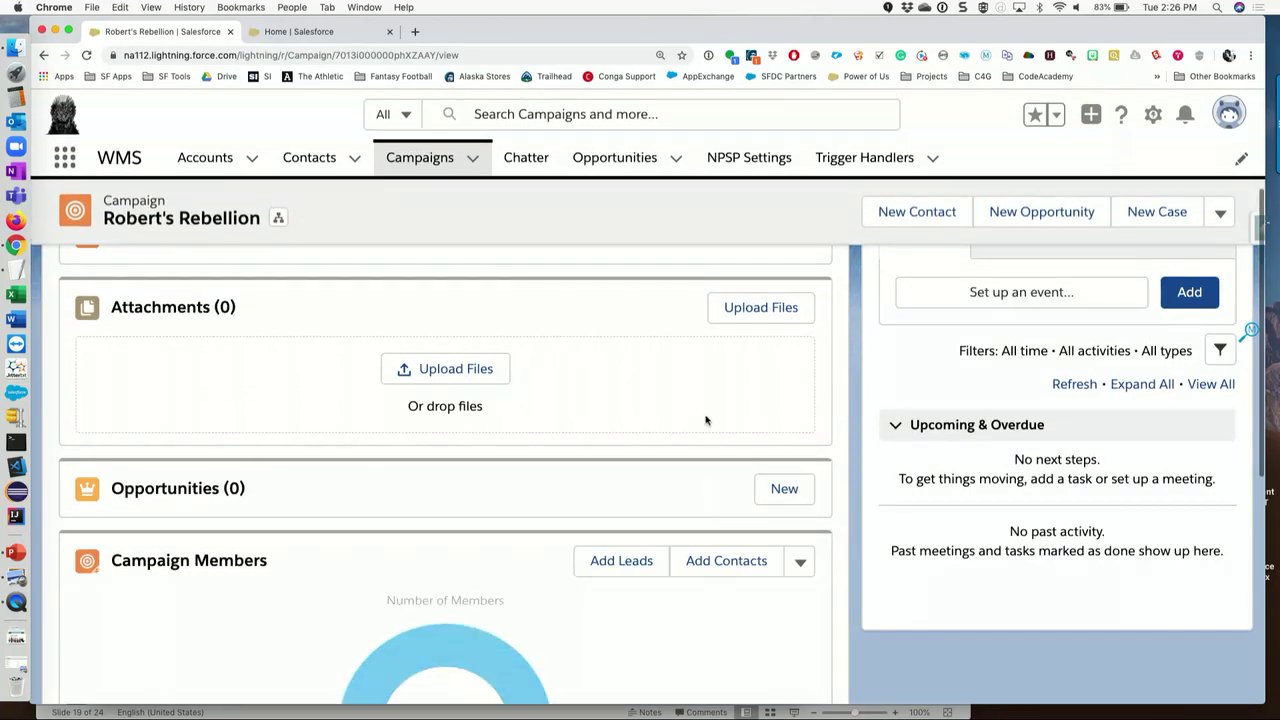
pyautogui.click(724, 569)
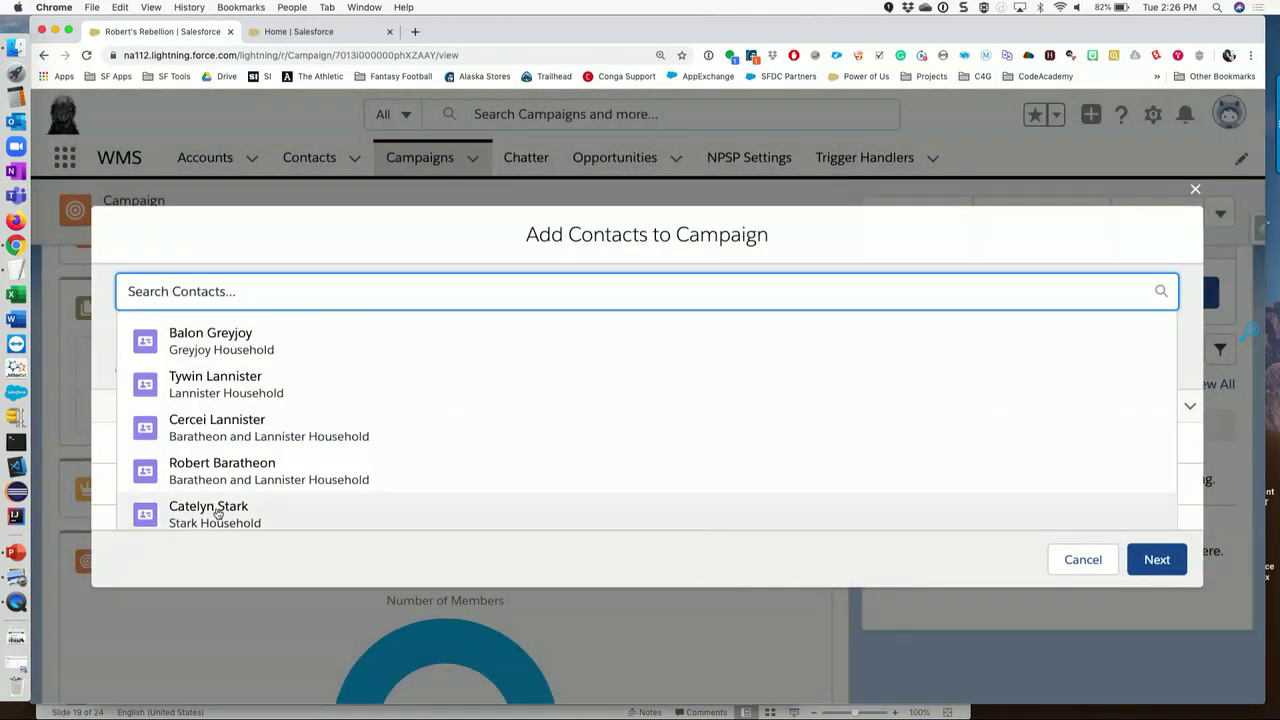
pyautogui.click(188, 348)
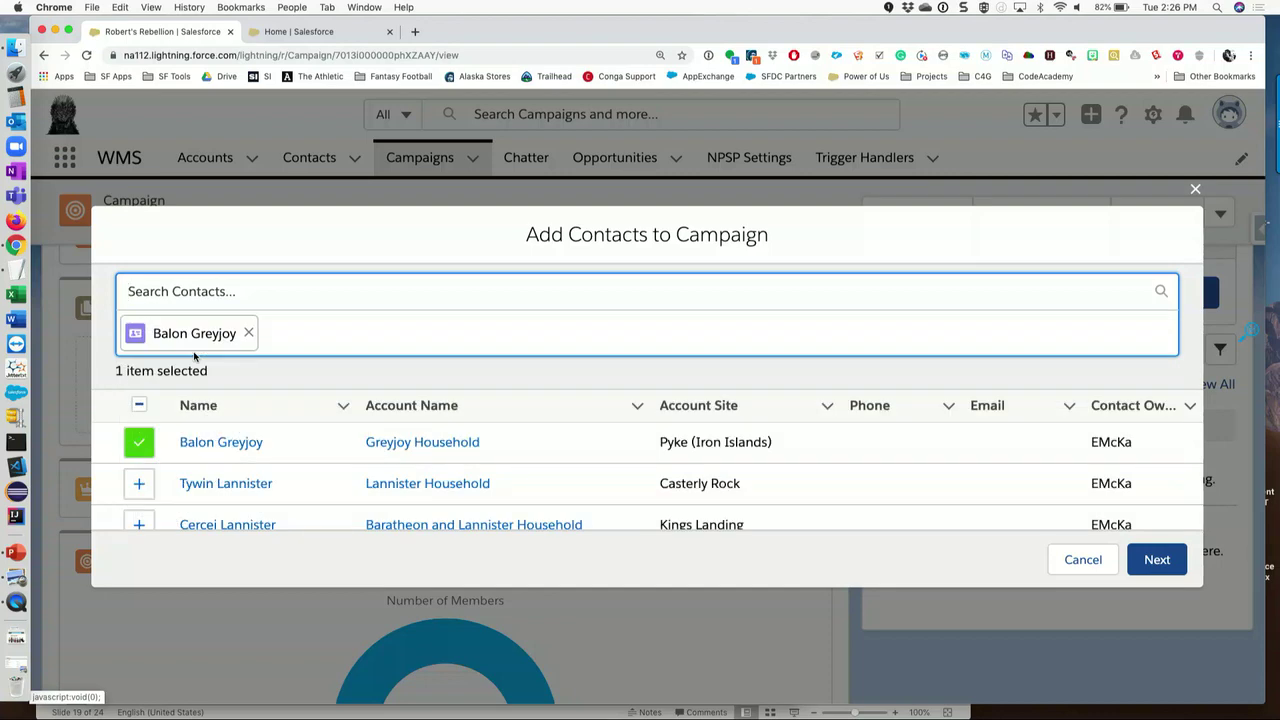
# - Submit the membership with Responded status and return to the contacts list
pyautogui.click(1150, 562)
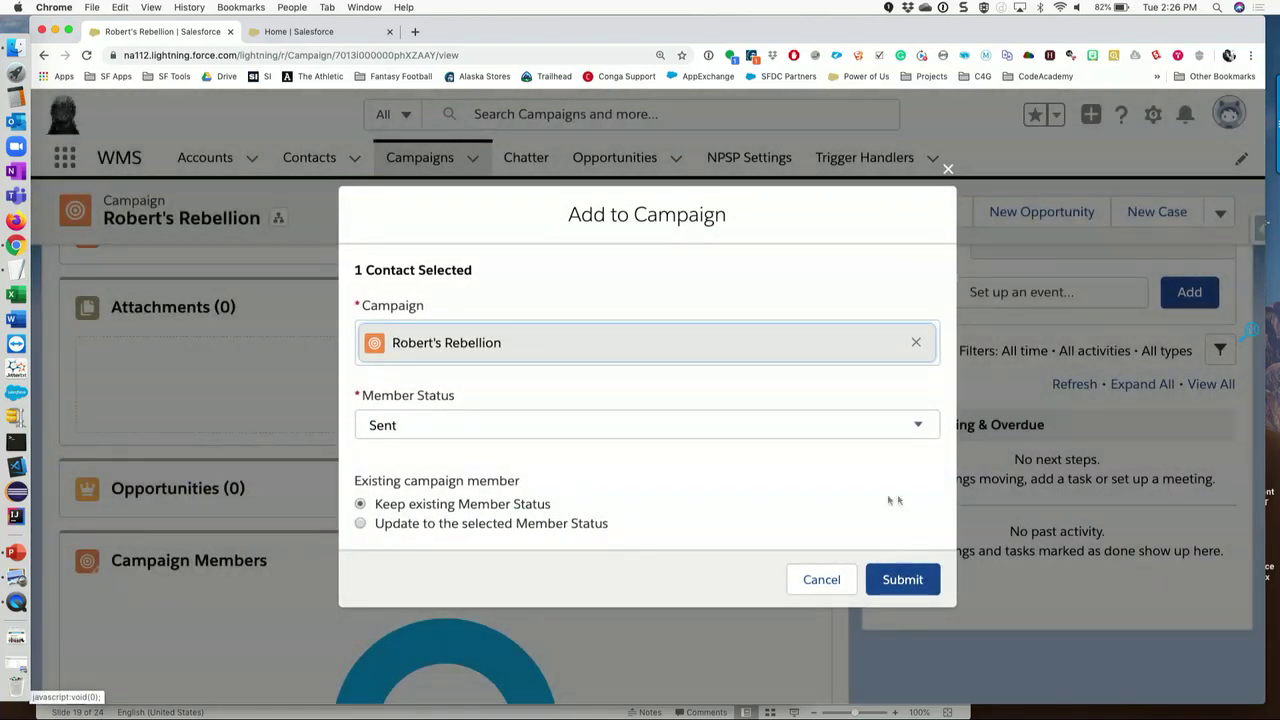
pyautogui.click(583, 432)
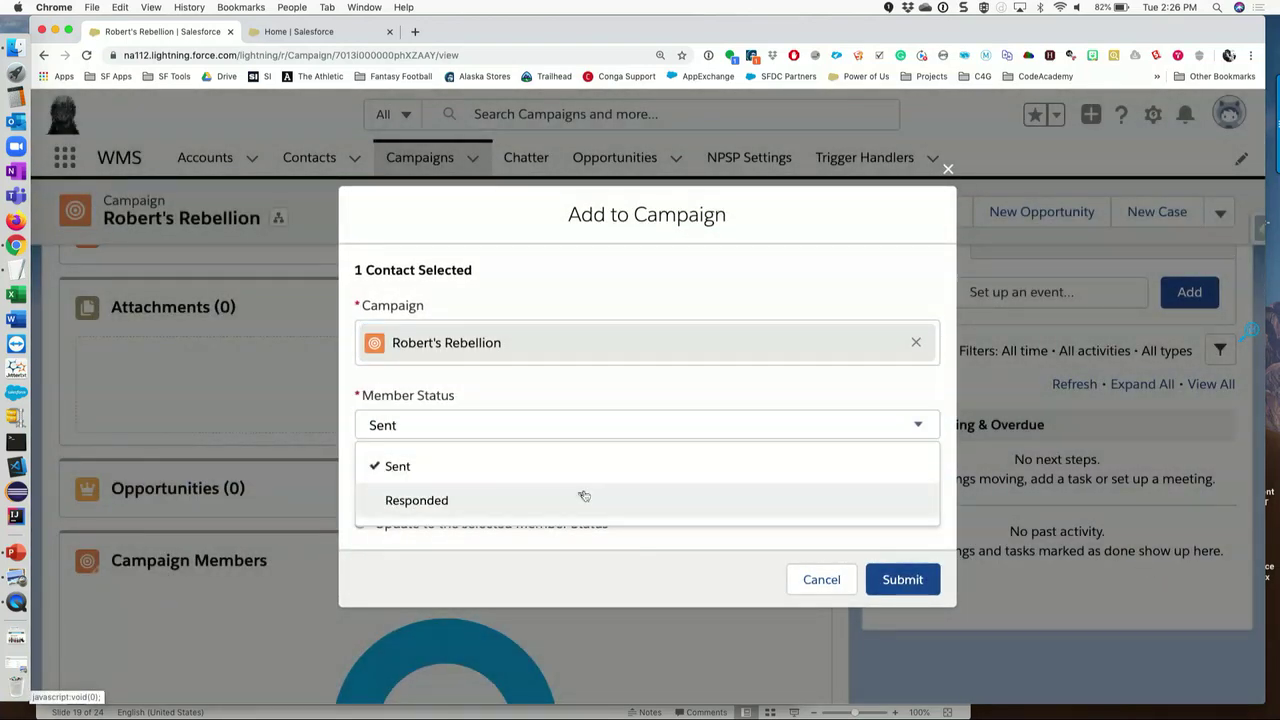
pyautogui.click(583, 494)
pyautogui.click(914, 583)
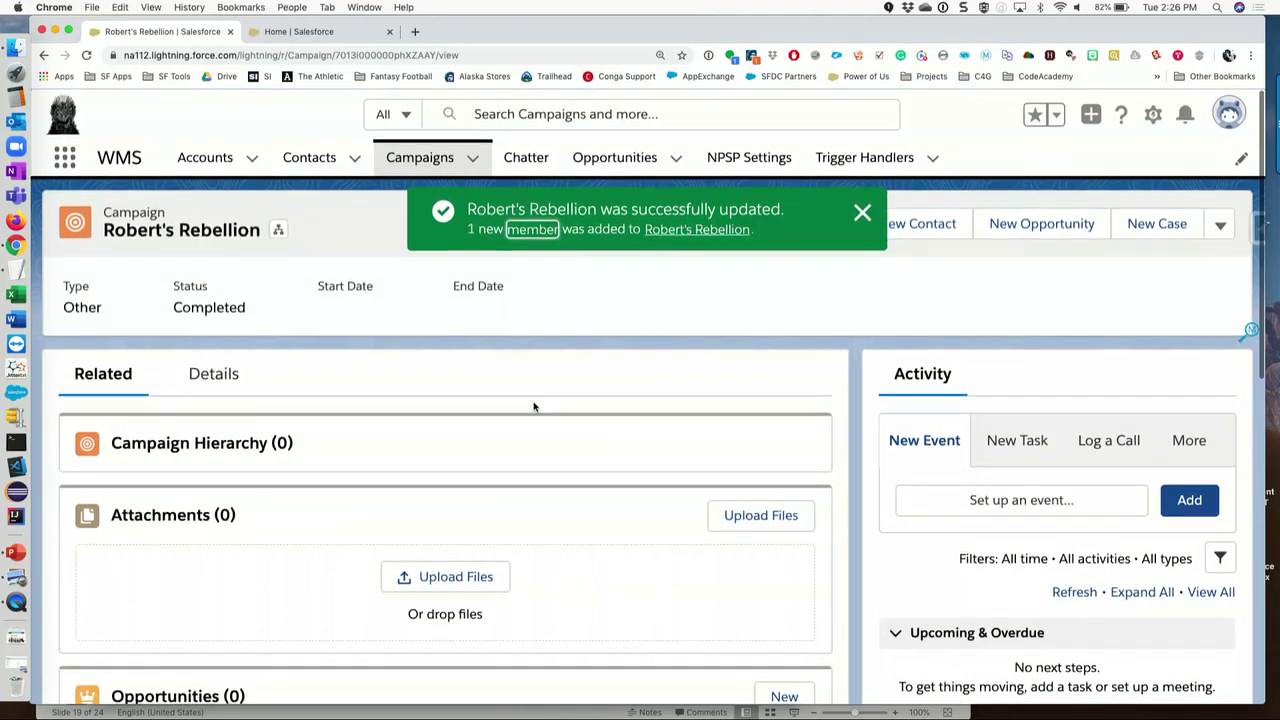
pyautogui.click(305, 158)
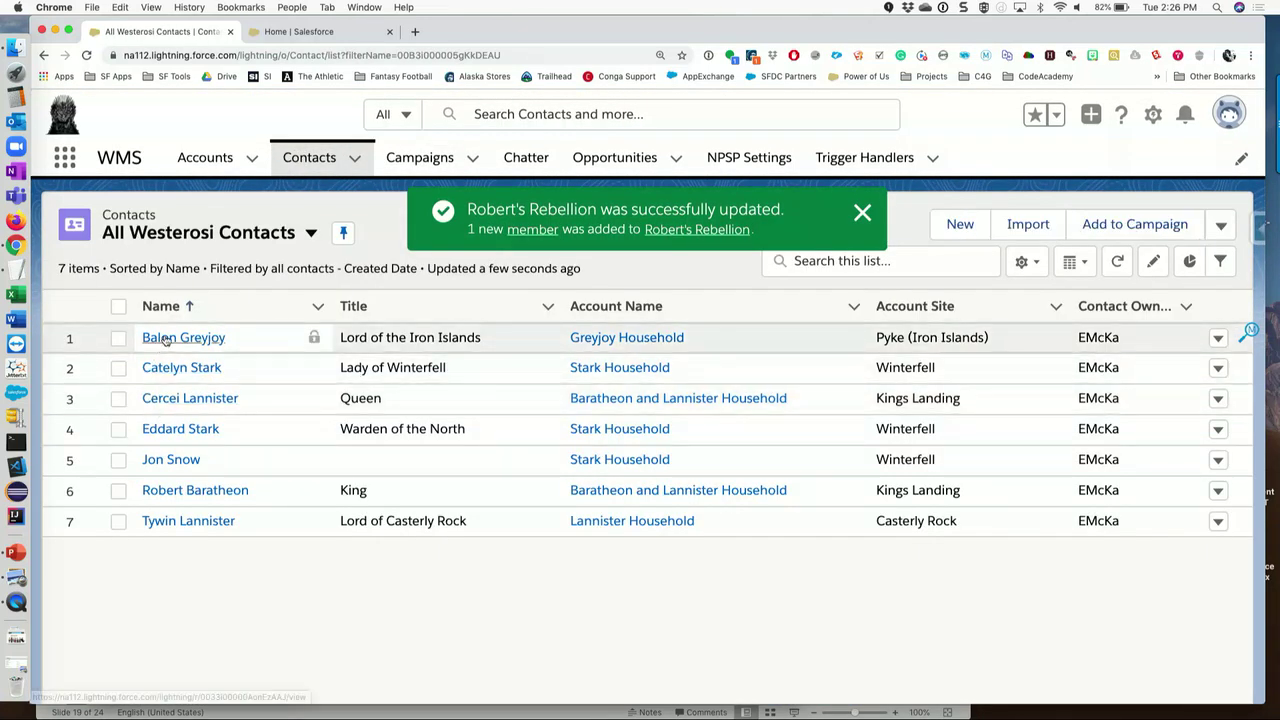
# - Confirm Robert's Rebellion as Lord of the Iron Islands' Most Recent Responded Campaign, then resume the slide show
pyautogui.click(164, 336)
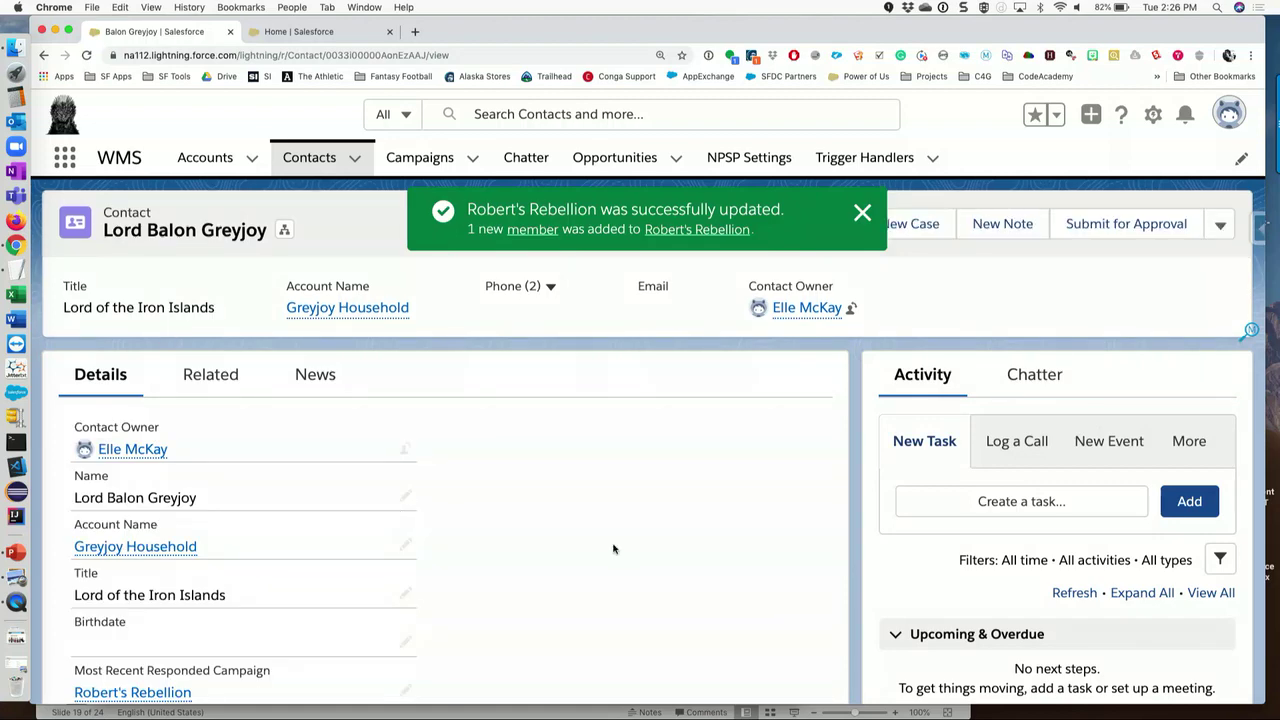
pyautogui.scroll(-3, 614, 549)
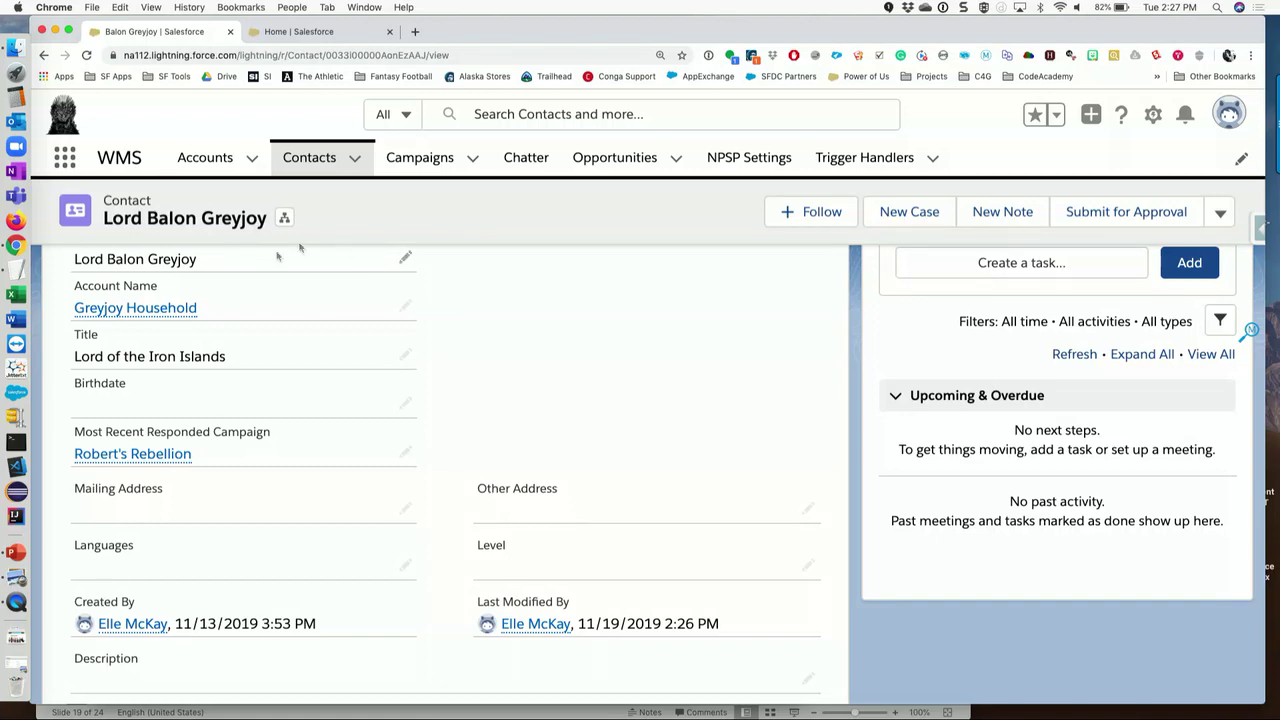
pyautogui.click(15, 551)
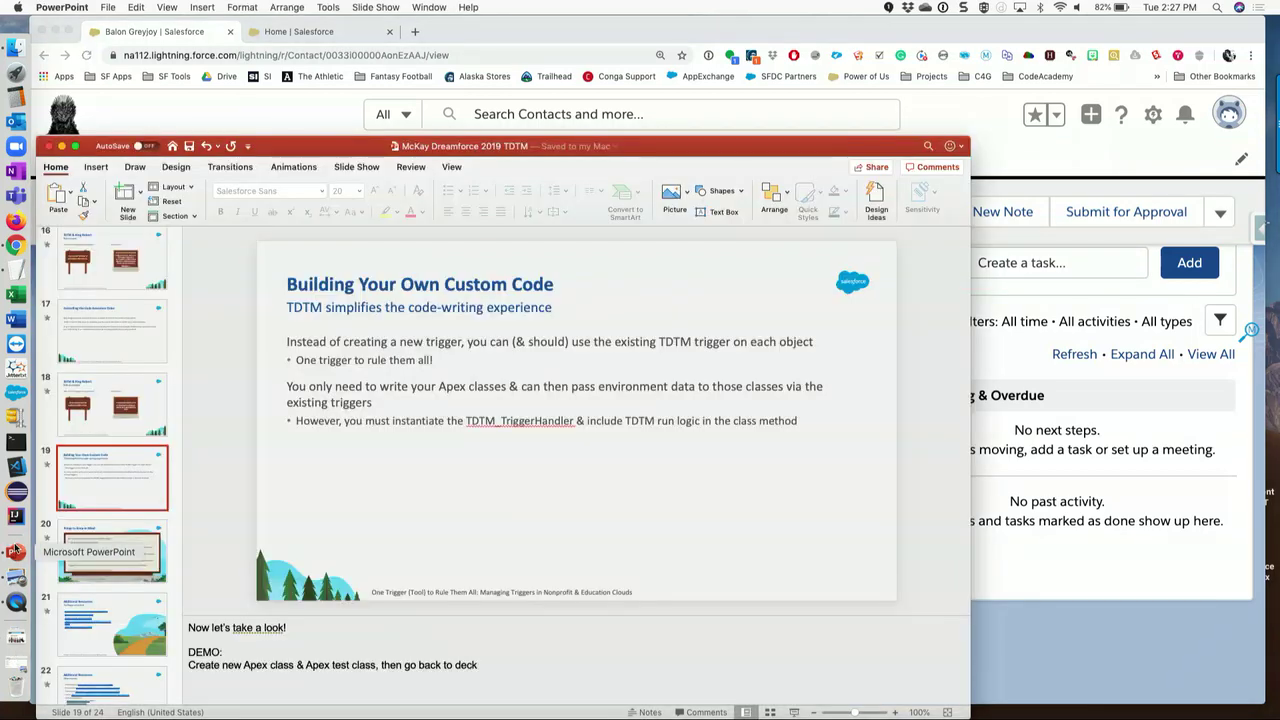
pyautogui.click(796, 712)
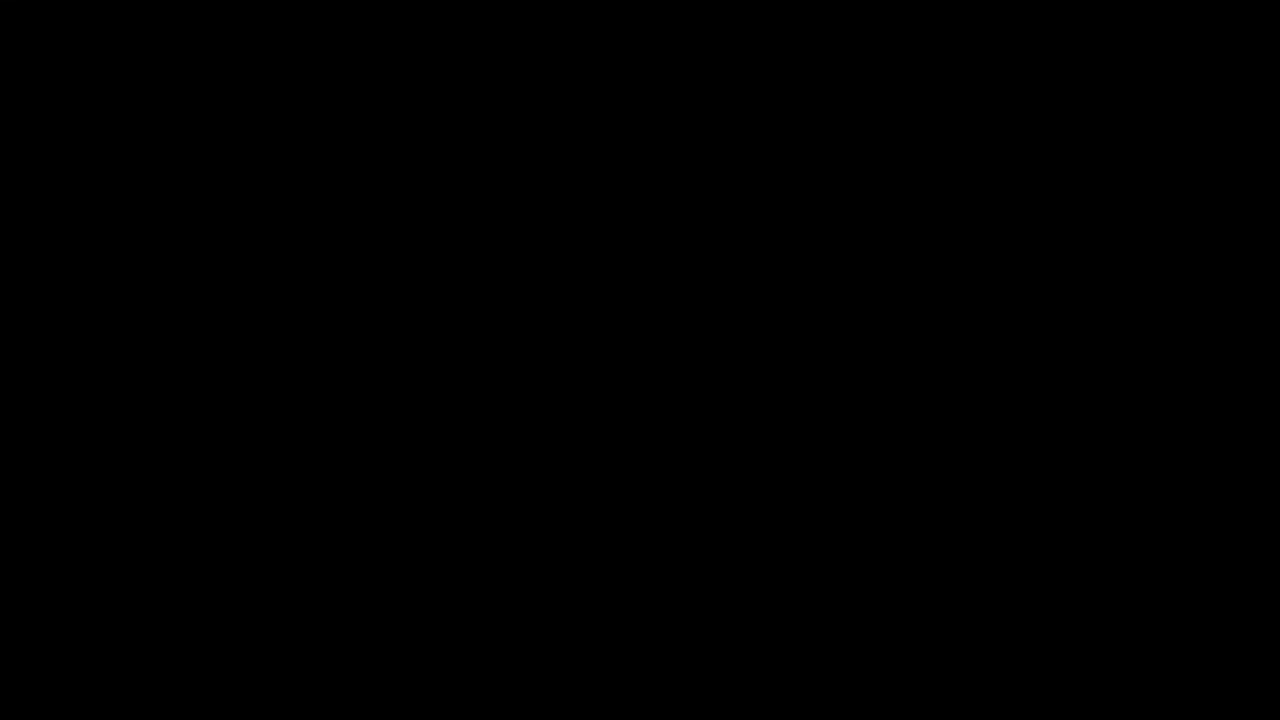